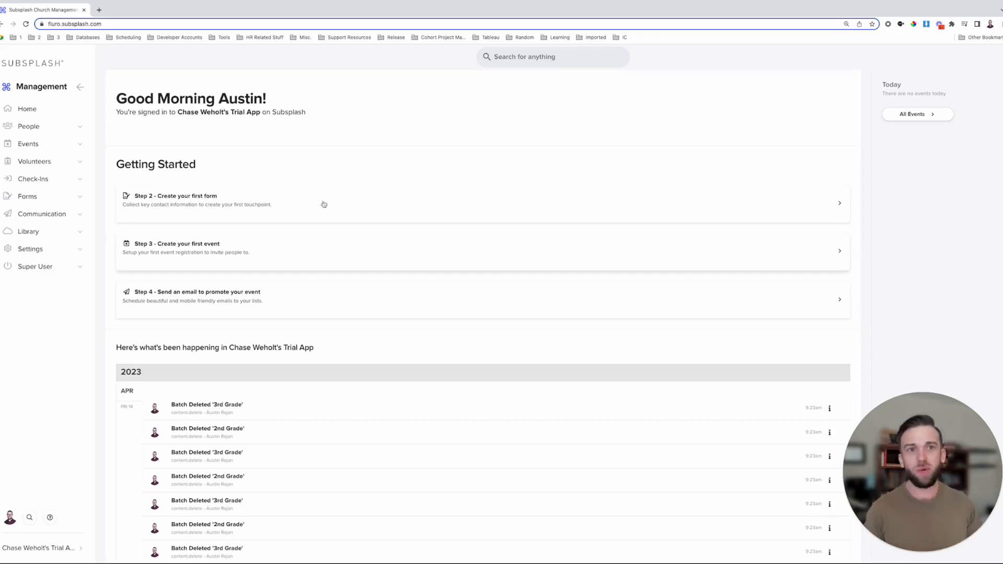
- Expand the Events section in the left sidebar of the Management dashboard
{"action": "left_click", "coordinate": [49, 145]}
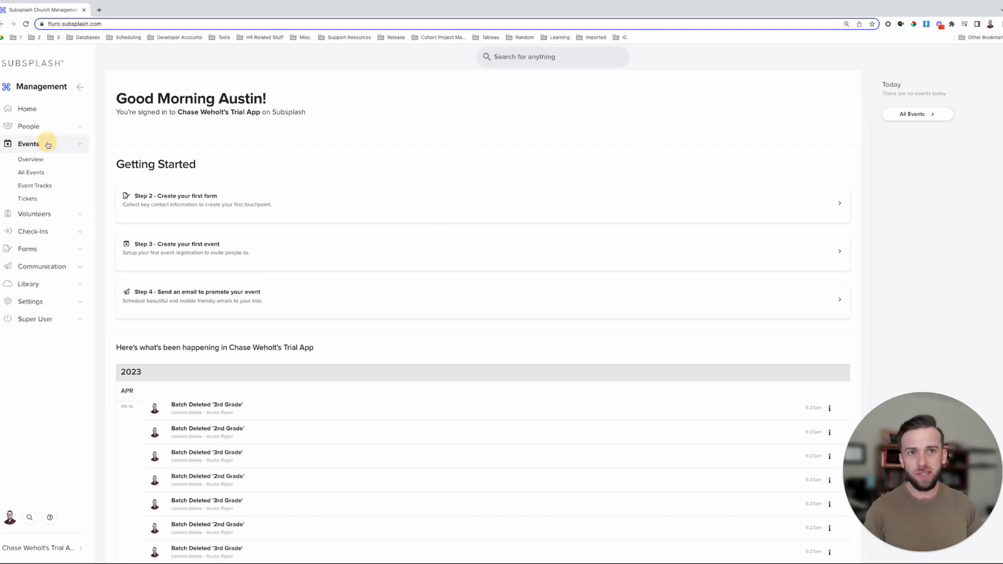
- Visit Event Tracks, then go to the Volunteers > Plans list
{"action": "left_click", "coordinate": [47, 187]}
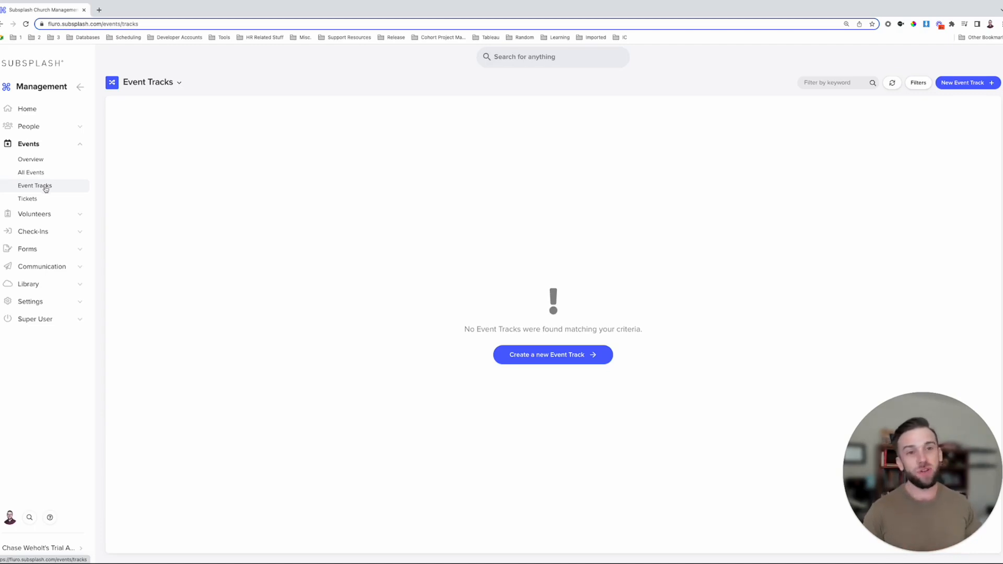
{"action": "left_click", "coordinate": [44, 214]}
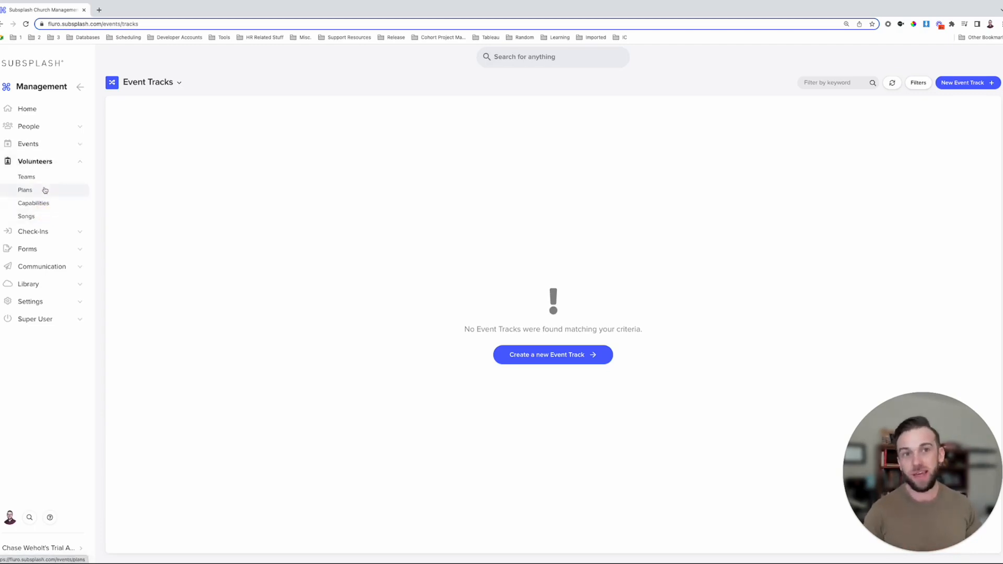
{"action": "left_click", "coordinate": [44, 189]}
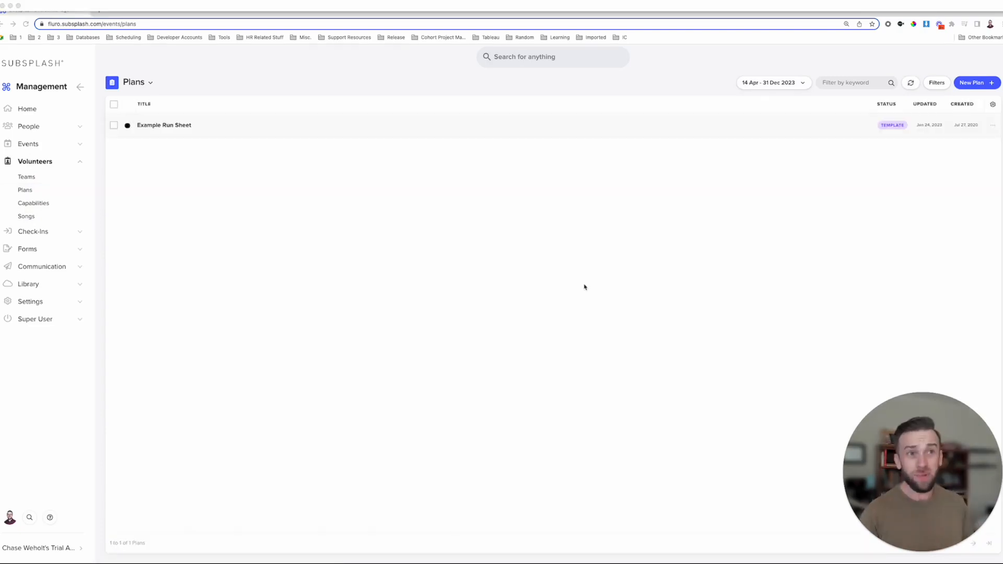
- Preview the Example Run Sheet template, then start a blank new plan
{"action": "left_click", "coordinate": [175, 125]}
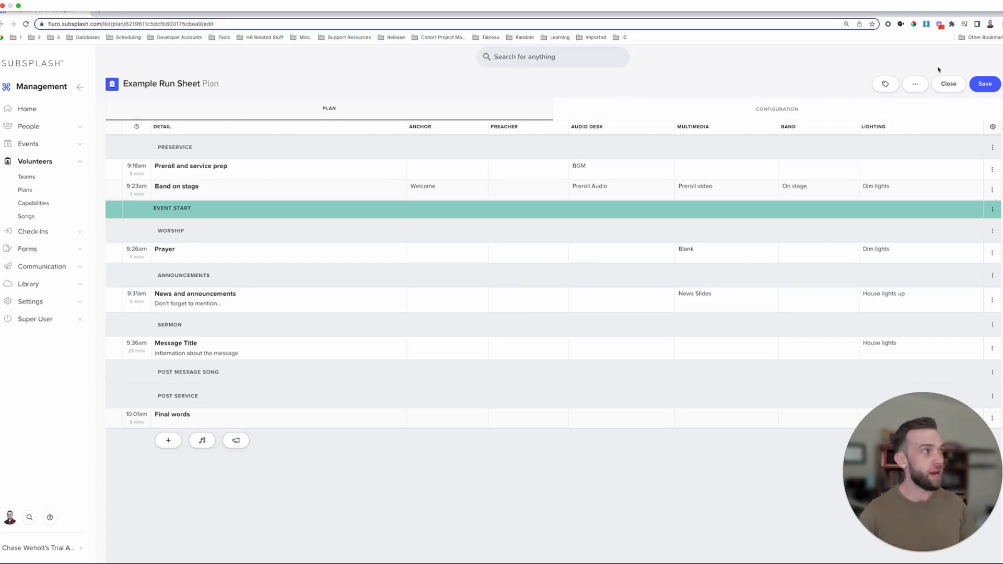
{"action": "left_click", "coordinate": [946, 85]}
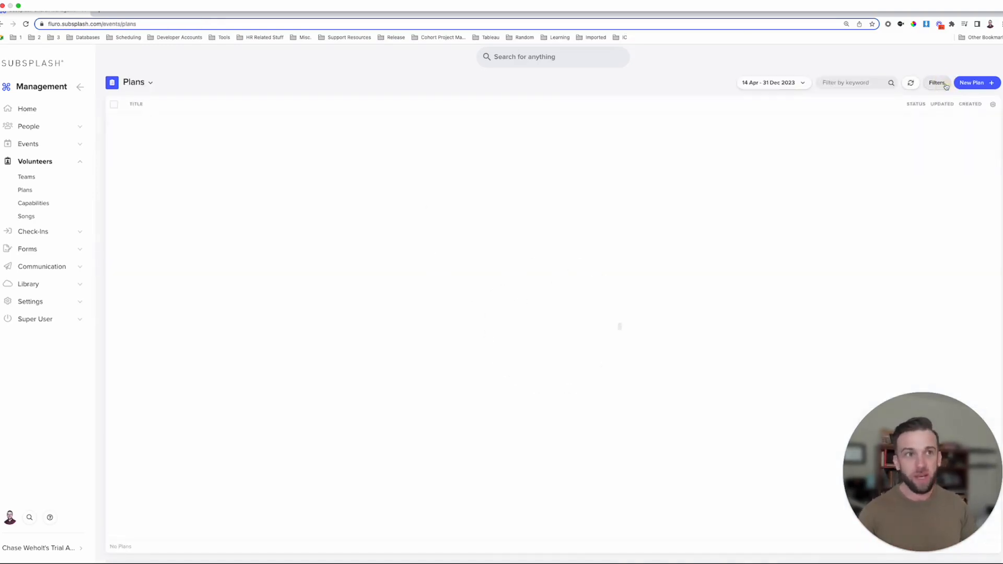
{"action": "left_click", "coordinate": [972, 84]}
- Title the plan 'Sunday Service' and add a Pre-Service section
{"action": "left_click", "coordinate": [310, 107]}
{"action": "type", "text": "Sunday S"}
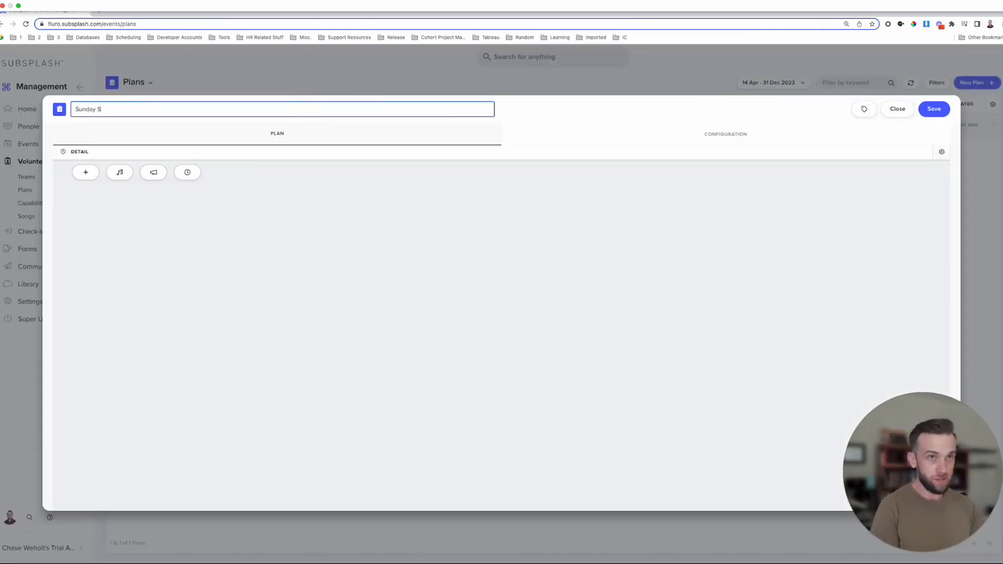
{"action": "type", "text": "ervice"}
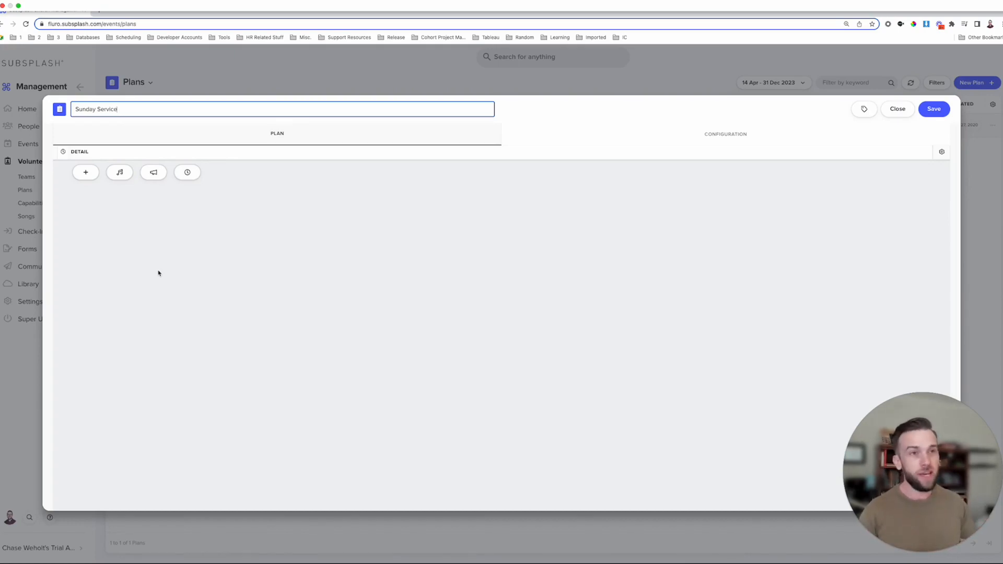
{"action": "left_click", "coordinate": [154, 173]}
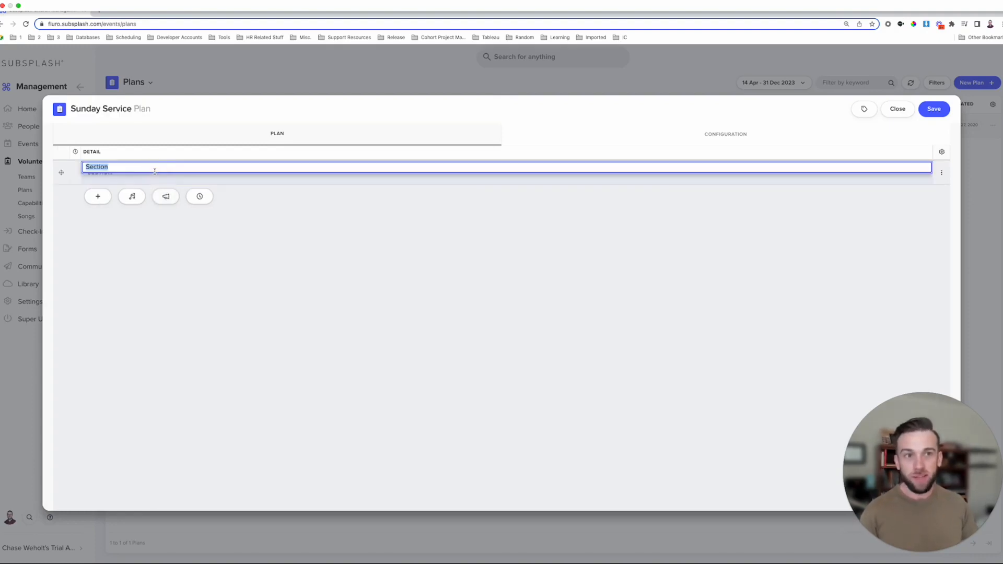
{"action": "type", "text": "Pre"}
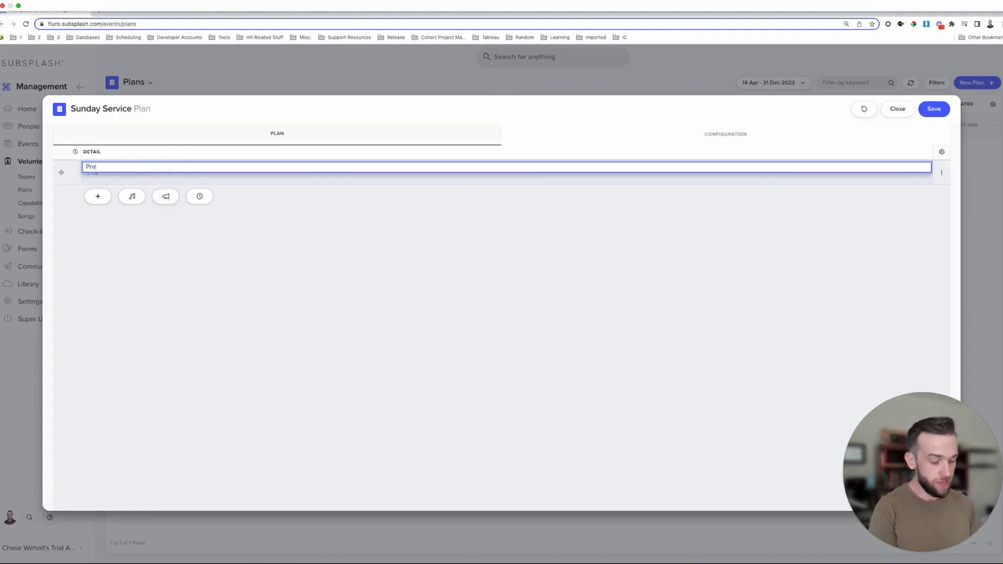
{"action": "type", "text": "sService"}
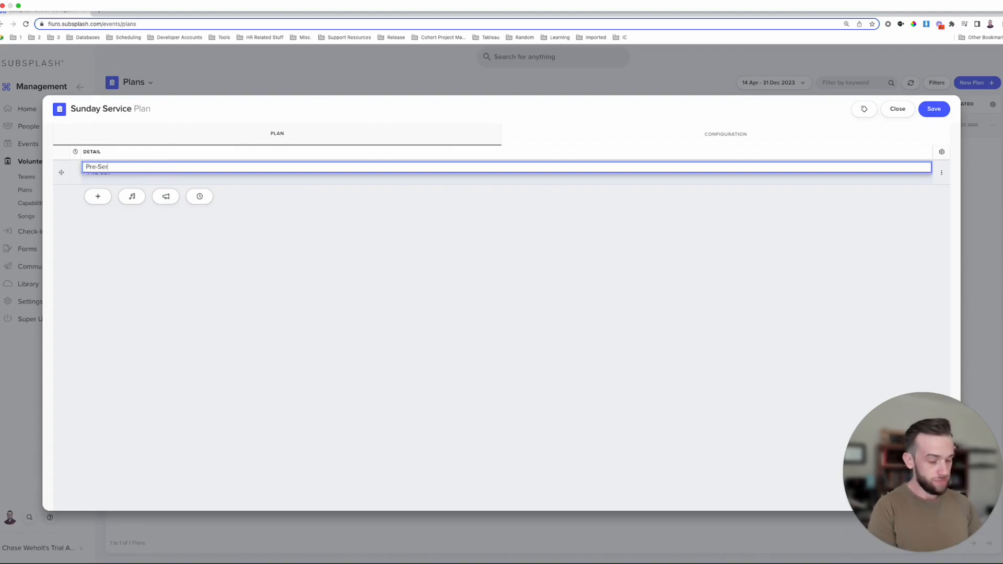
{"action": "left_click", "coordinate": [165, 196]}
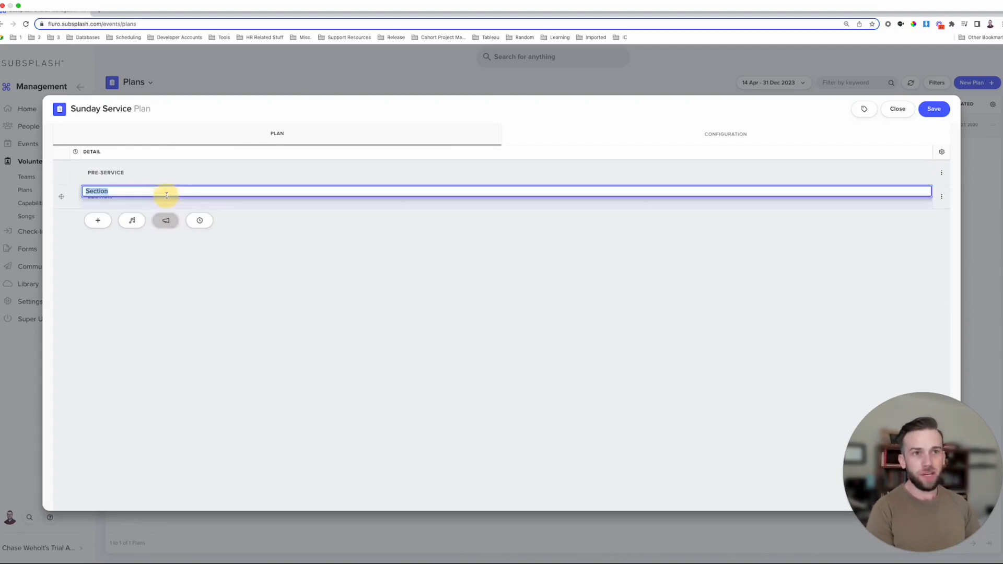
- Add Worship, Announcements, Message and Dismissal sections, plus an Event Start marker
{"action": "type", "text": "Worship"}
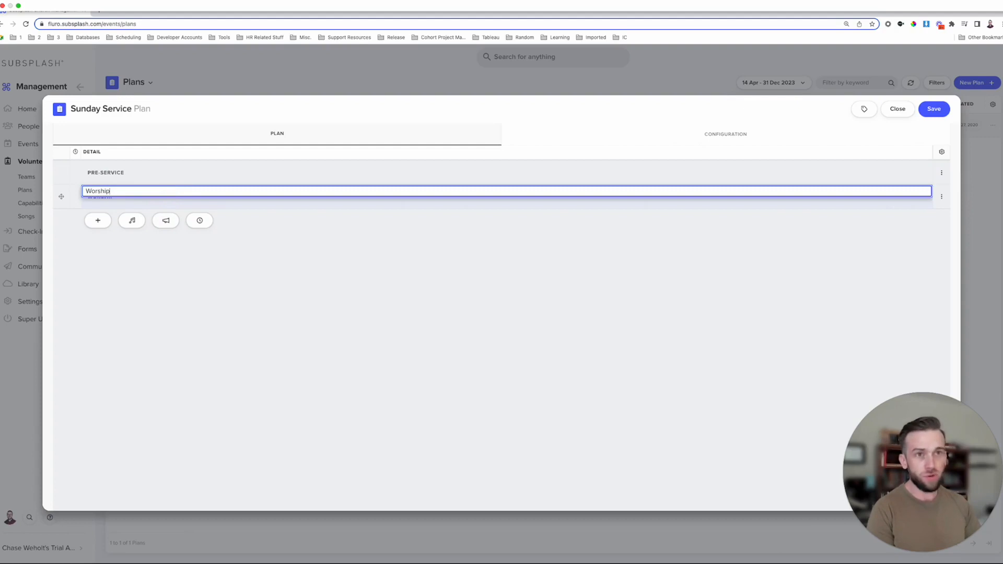
{"action": "left_click", "coordinate": [165, 220]}
{"action": "type", "text": "Ann"}
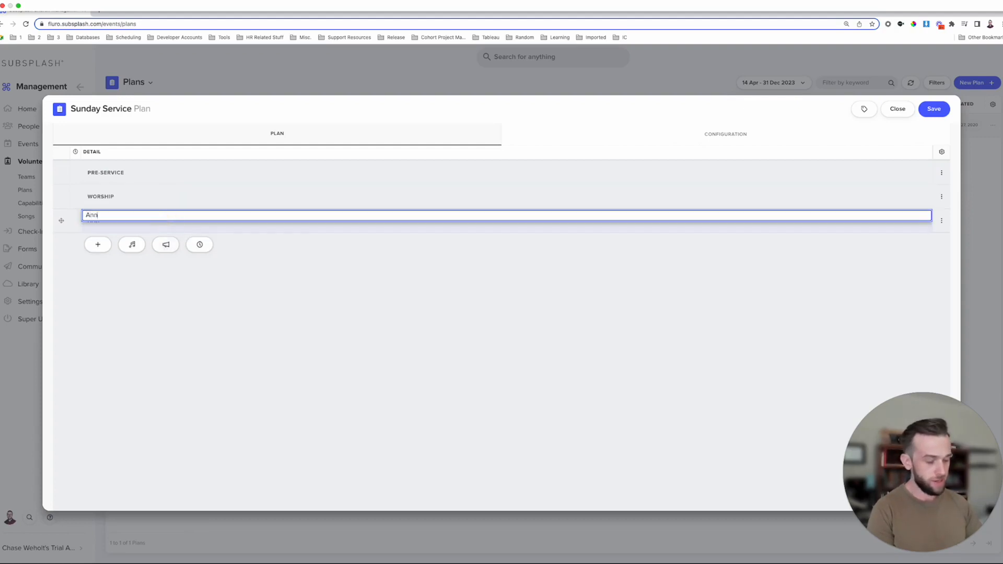
{"action": "type", "text": "ouncements"}
{"action": "left_click", "coordinate": [166, 245]}
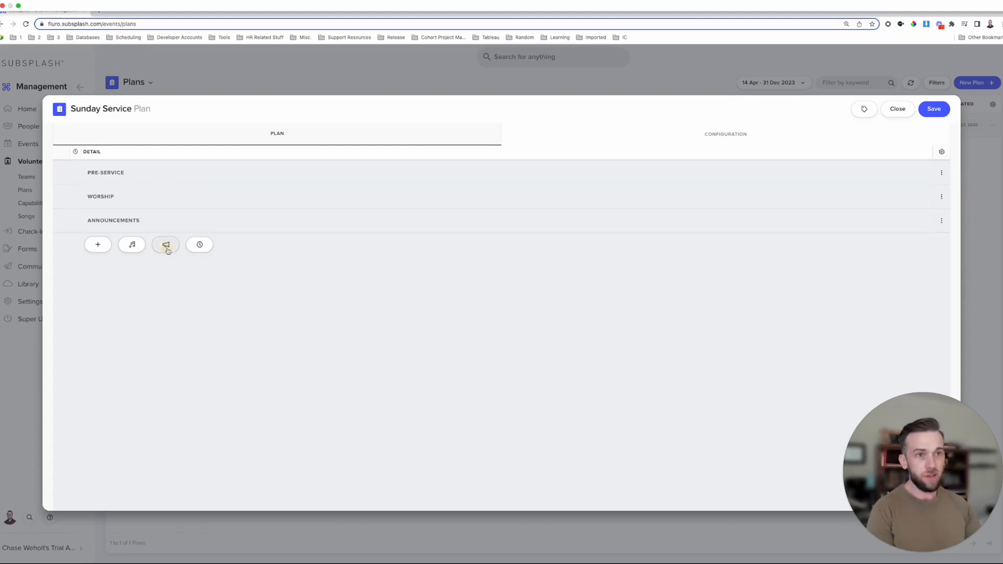
{"action": "type", "text": "Message"}
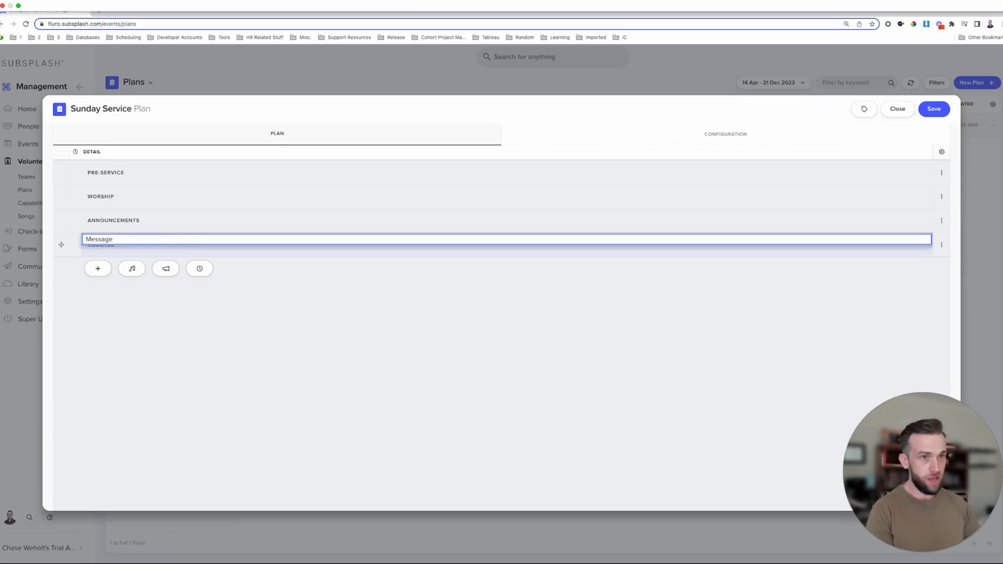
{"action": "left_click", "coordinate": [165, 269]}
{"action": "type", "text": "Dismissal"}
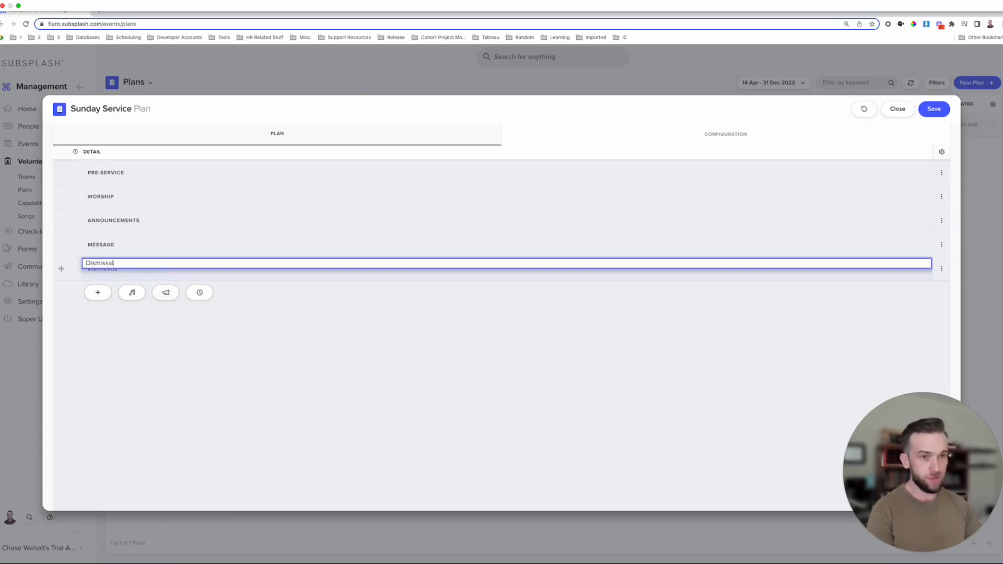
{"action": "left_click", "coordinate": [209, 325]}
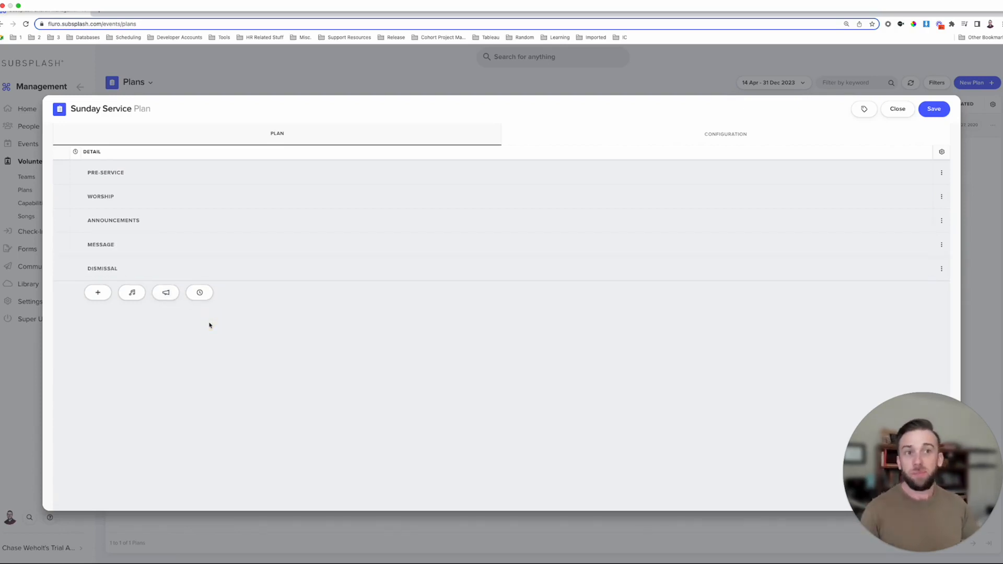
{"action": "left_click", "coordinate": [200, 294]}
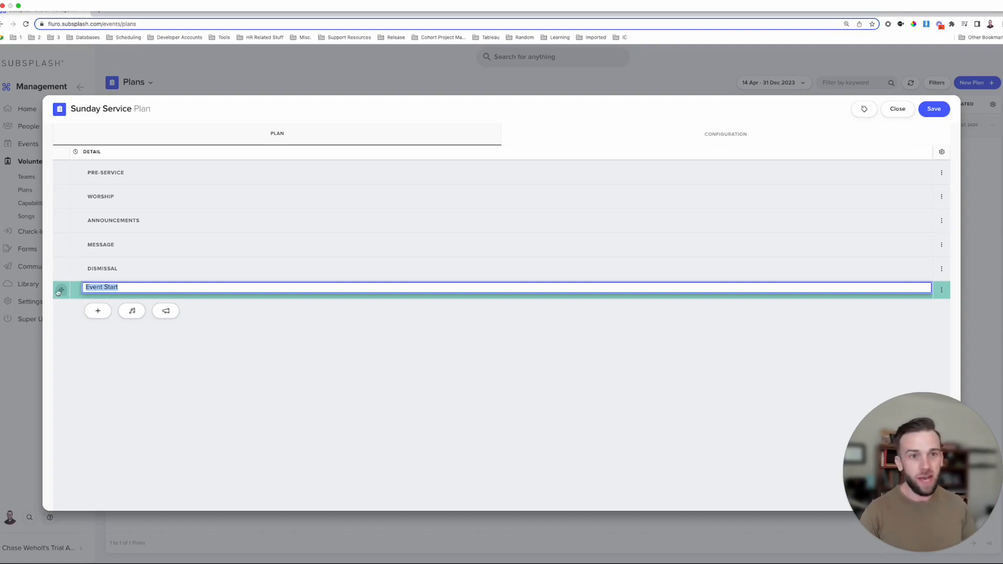
- Confirm the Event Start marker and move it directly below Pre-Service
{"action": "key", "text": "Return"}
{"action": "left_click_drag", "start_coordinate": [63, 291], "coordinate": [61, 201]}
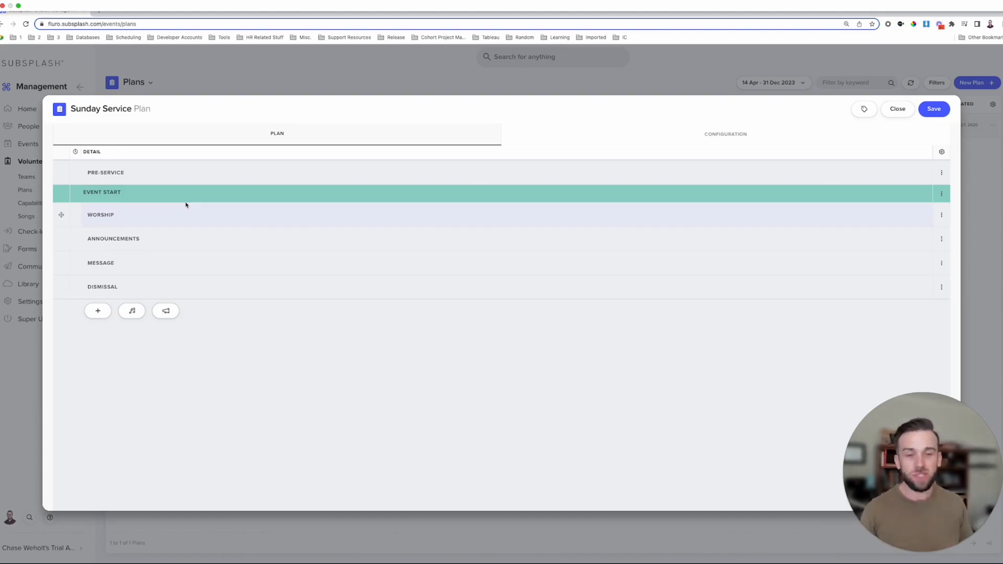
- Add a 20-minute Sound Check item under Pre-Service
{"action": "left_click", "coordinate": [942, 174]}
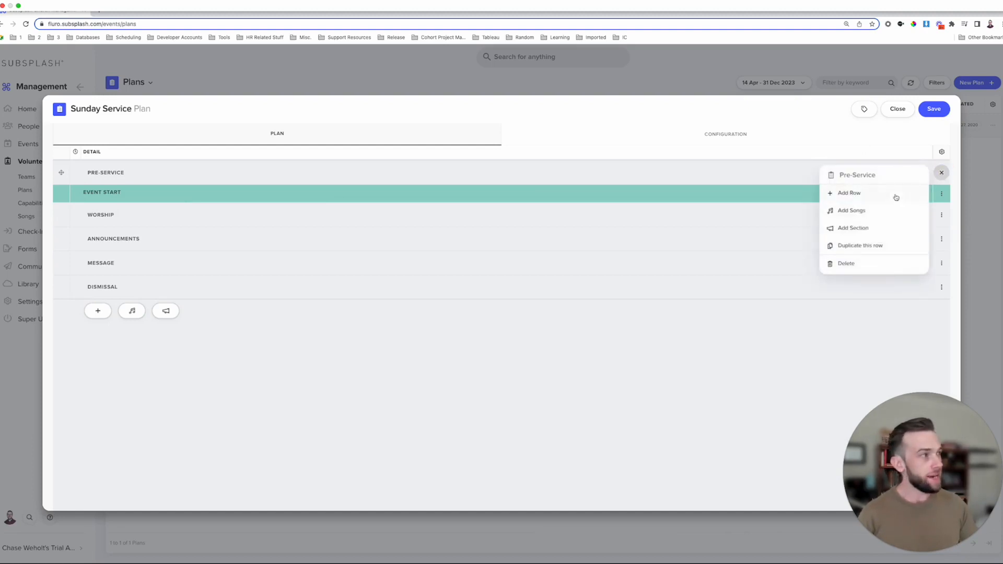
{"action": "left_click", "coordinate": [876, 195]}
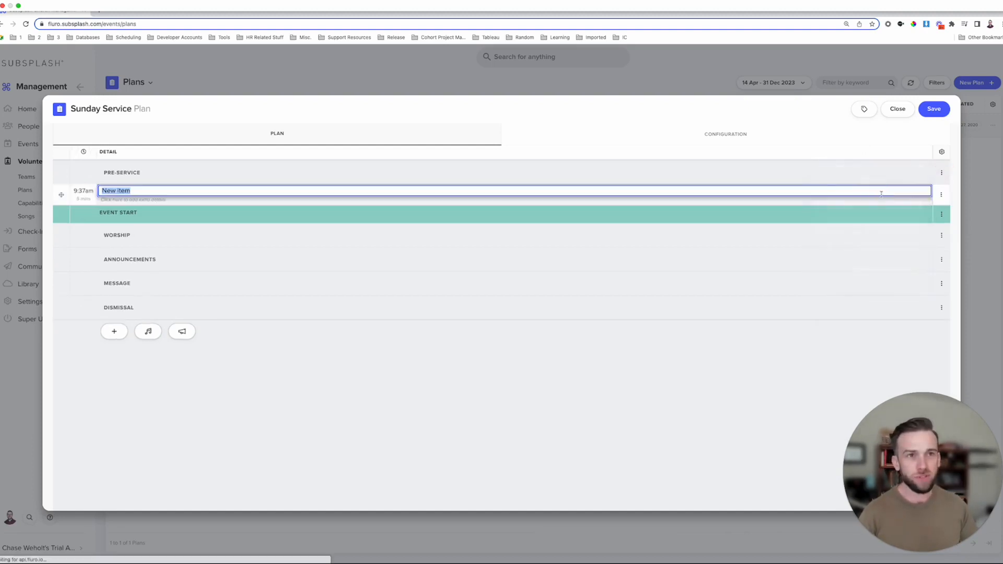
{"action": "type", "text": "Sounday"}
{"action": "key", "text": "BackSpace"}
{"action": "key", "text": "BackSpace"}
{"action": "type", "text": "Check"}
{"action": "left_click", "coordinate": [82, 189]}
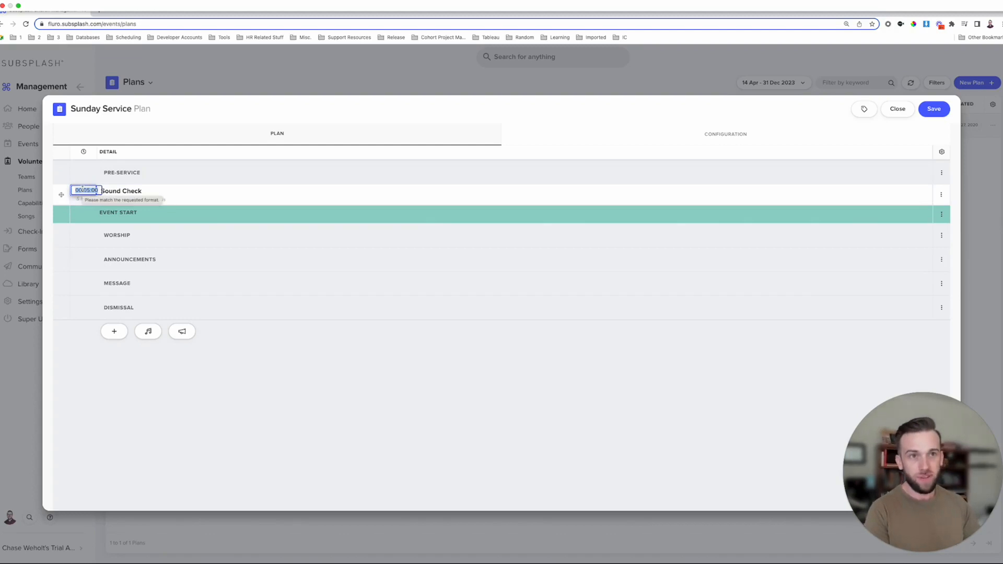
{"action": "type", "text": "20"}
{"action": "key", "text": "Return"}
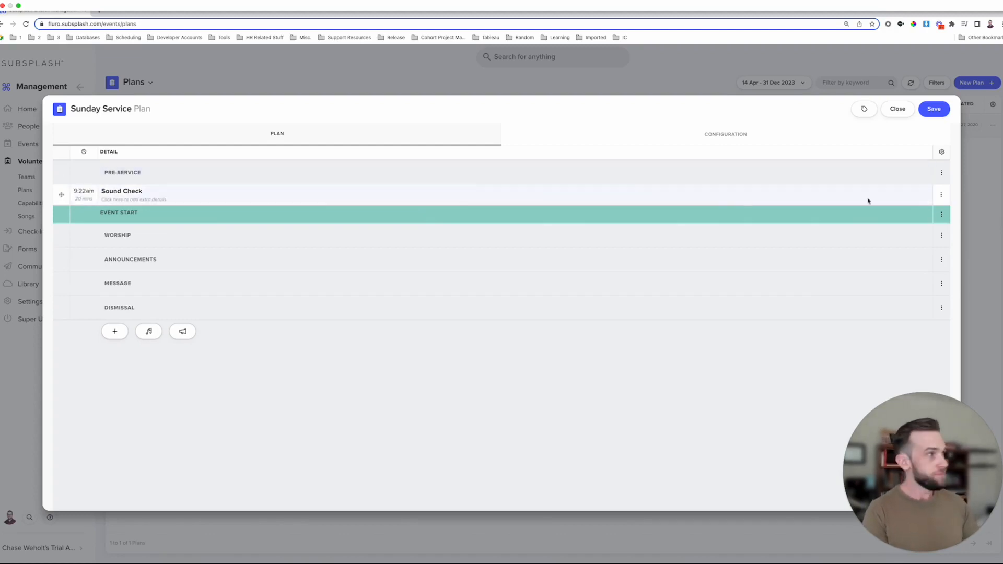
- Add a 40-minute Rehearsal item after Sound Check
{"action": "left_click", "coordinate": [941, 194]}
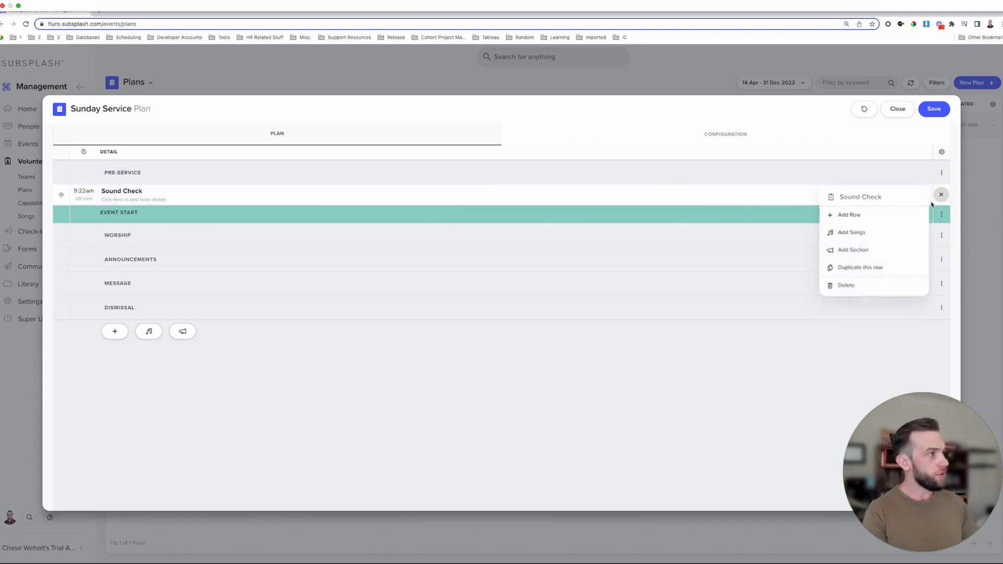
{"action": "left_click", "coordinate": [888, 214]}
{"action": "type", "text": "Rehearsal"}
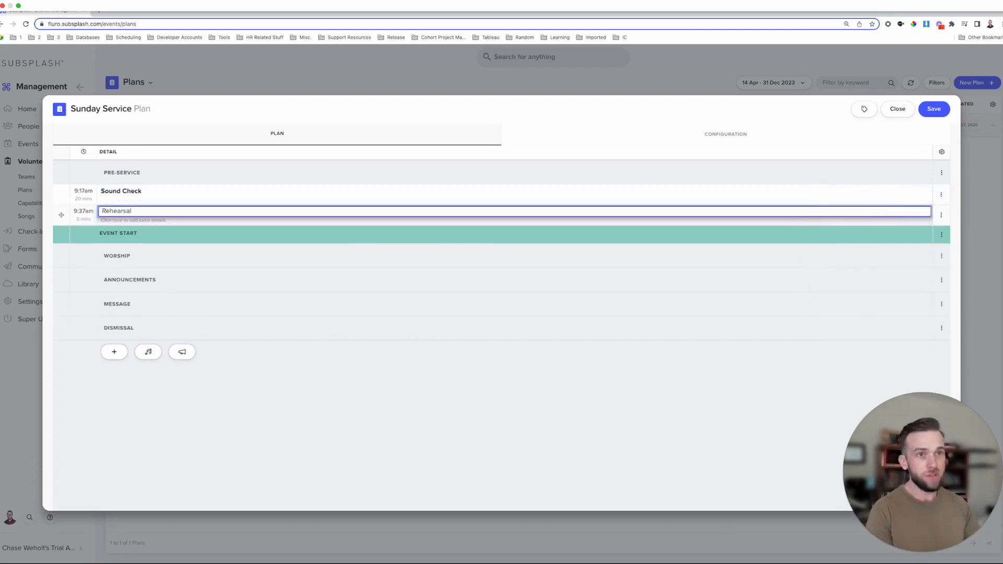
{"action": "left_click", "coordinate": [84, 215]}
{"action": "type", "text": "40"}
{"action": "key", "text": "Return"}
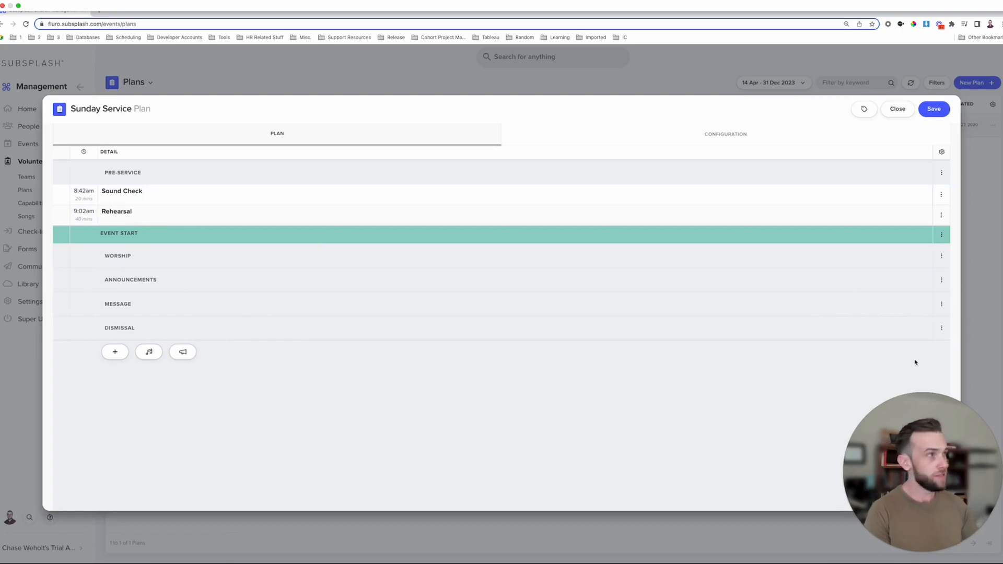
- Add a 20-minute Doors Open item after Rehearsal
{"action": "left_click", "coordinate": [939, 215]}
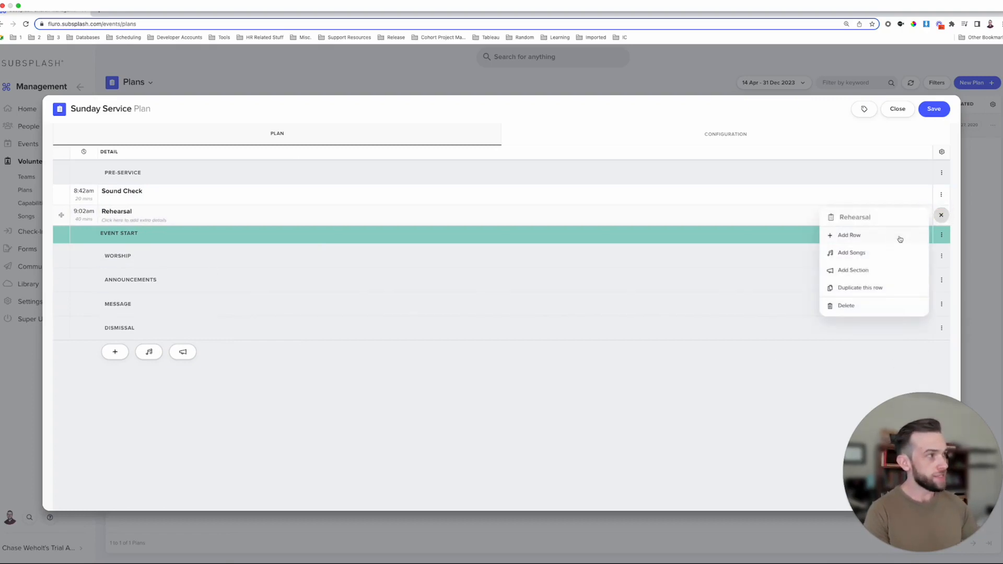
{"action": "left_click", "coordinate": [893, 234]}
{"action": "type", "text": "Do"}
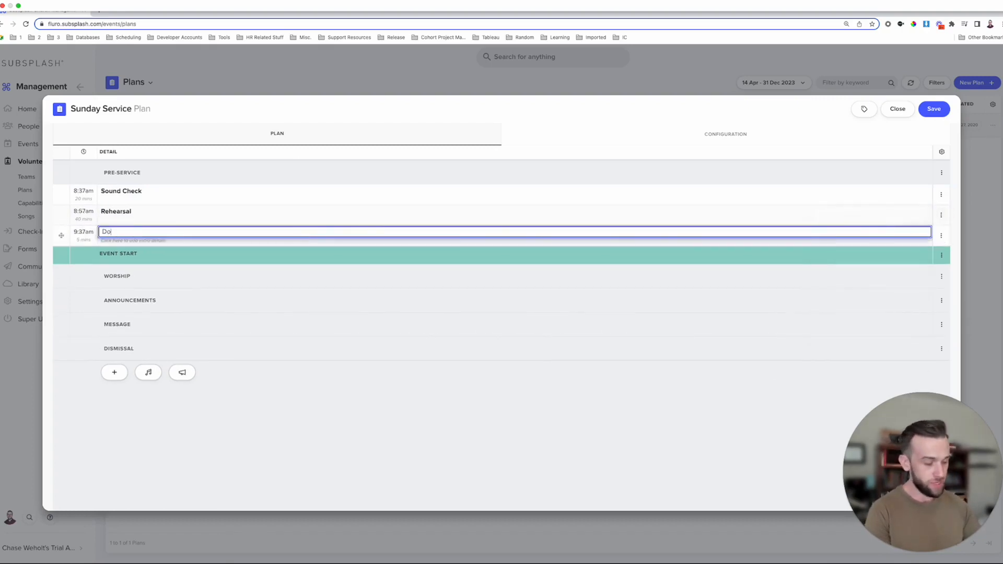
{"action": "type", "text": "ors Open"}
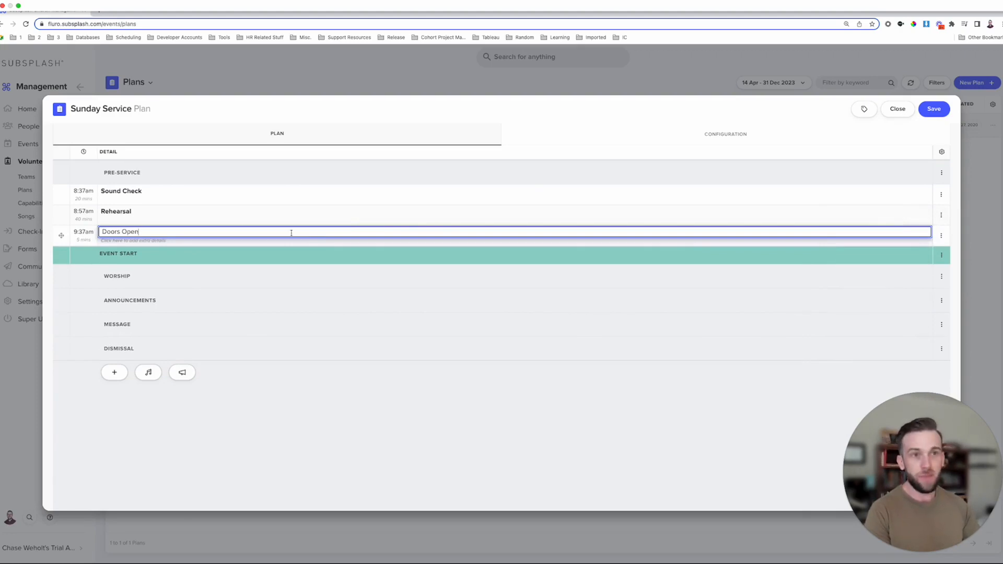
{"action": "left_click", "coordinate": [90, 232]}
{"action": "type", "text": "20"}
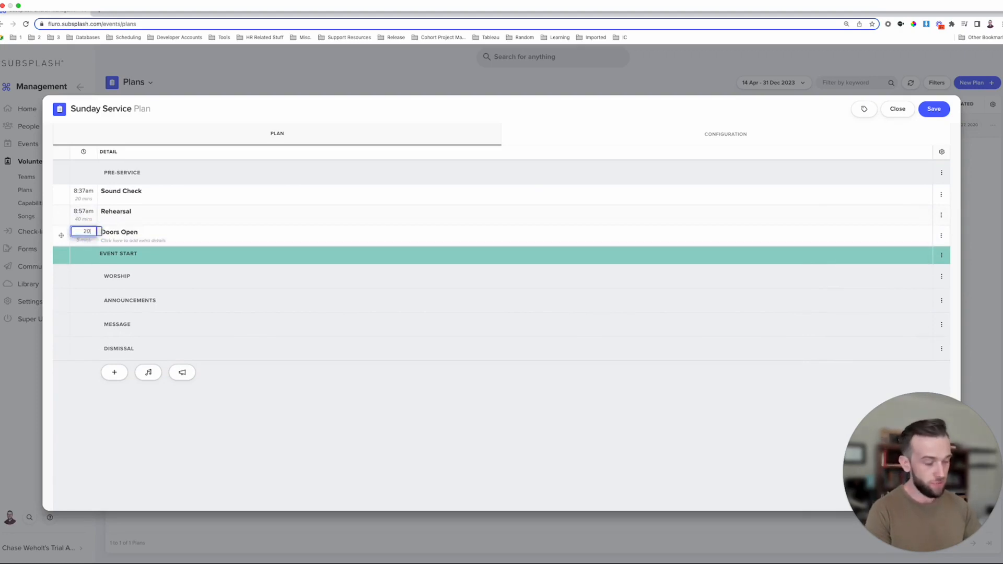
{"action": "key", "text": "Return"}
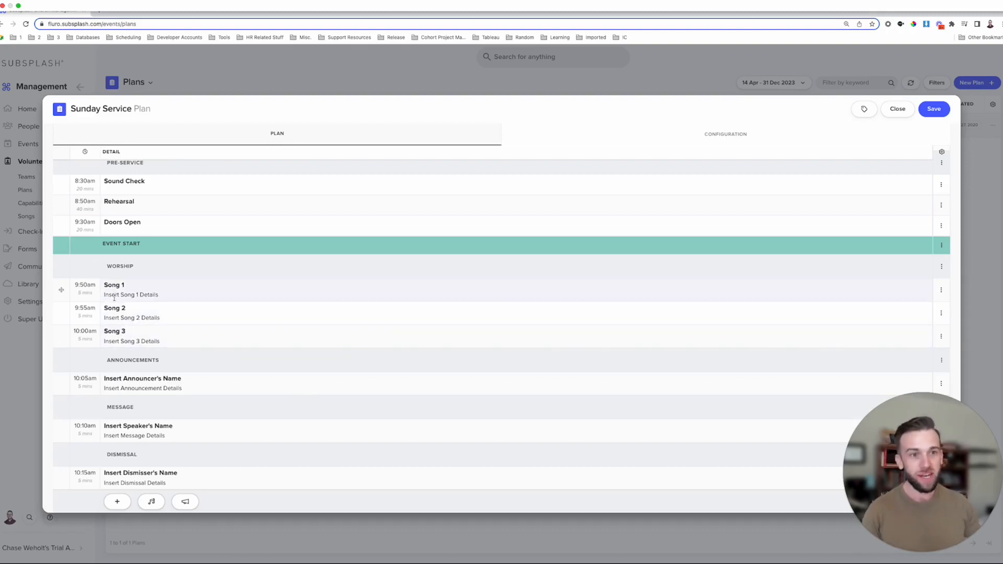
{"action": "left_click_drag", "start_coordinate": [104, 295], "coordinate": [159, 298]}
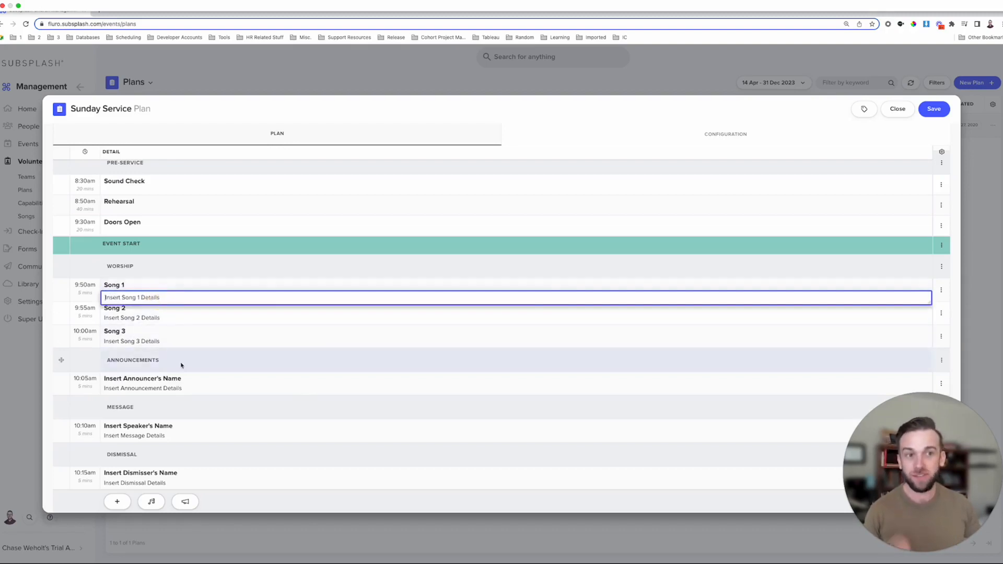
{"action": "left_click", "coordinate": [186, 264]}
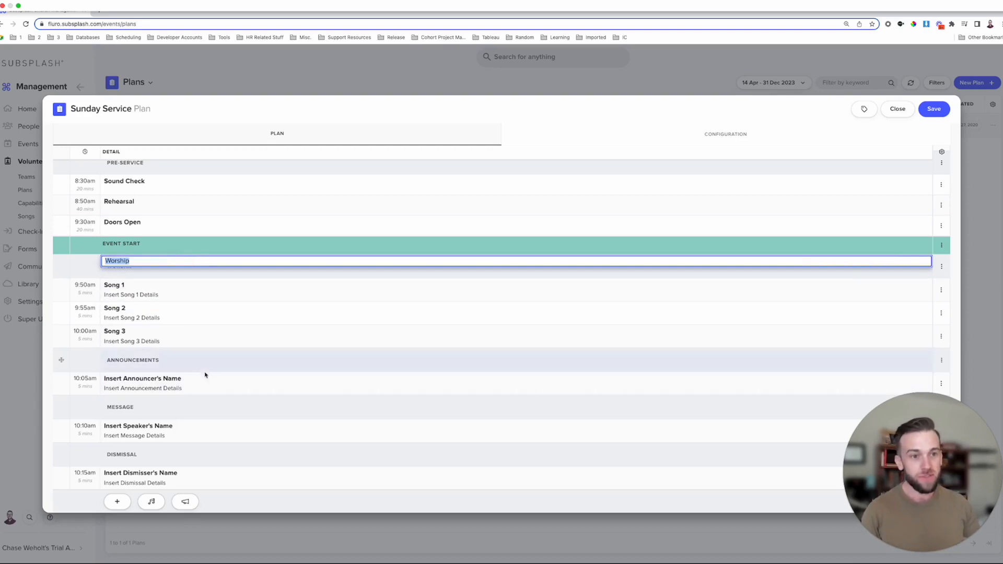
{"action": "left_click", "coordinate": [160, 377]}
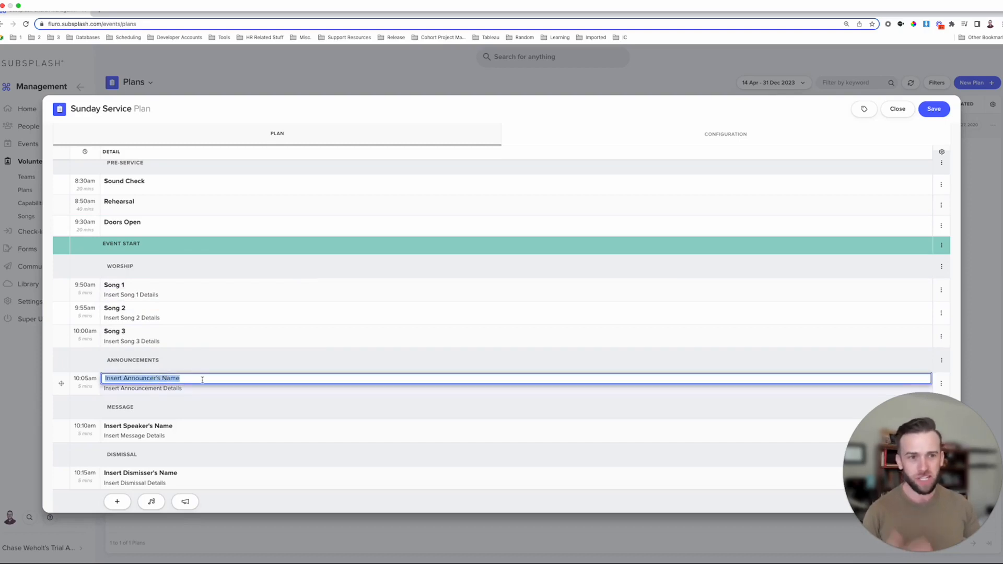
{"action": "left_click", "coordinate": [182, 389]}
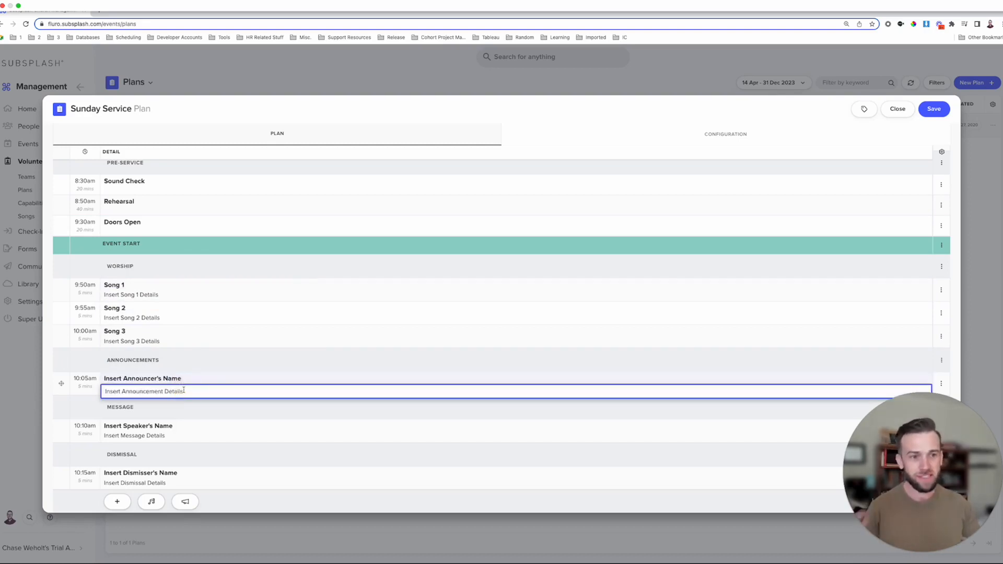
{"action": "left_click", "coordinate": [162, 426]}
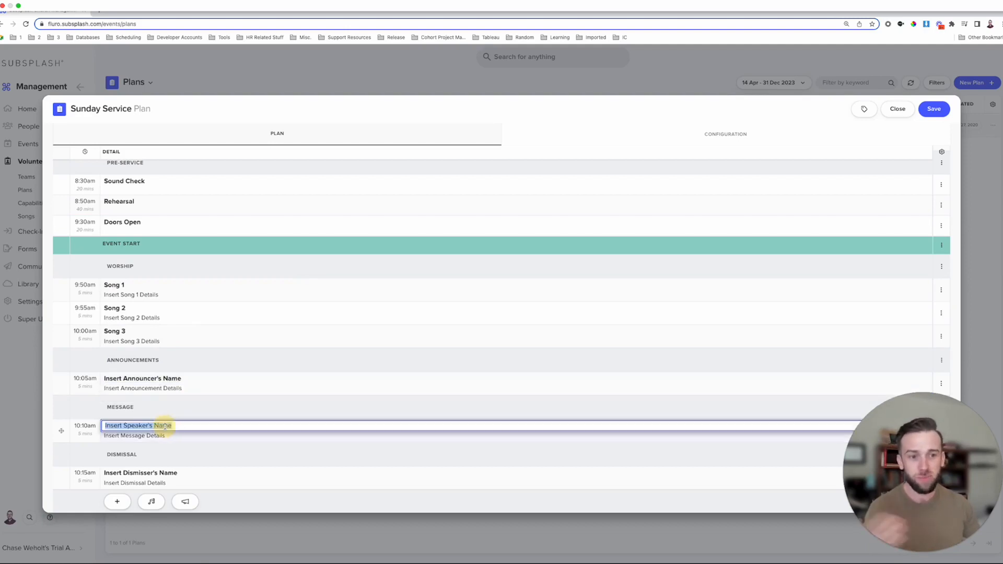
{"action": "left_click", "coordinate": [161, 436]}
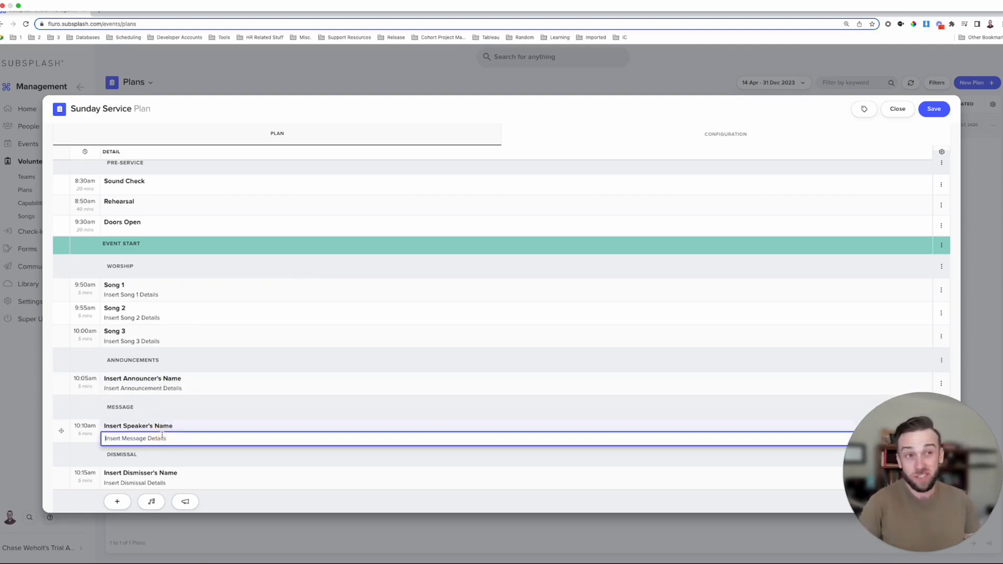
{"action": "left_click", "coordinate": [171, 473]}
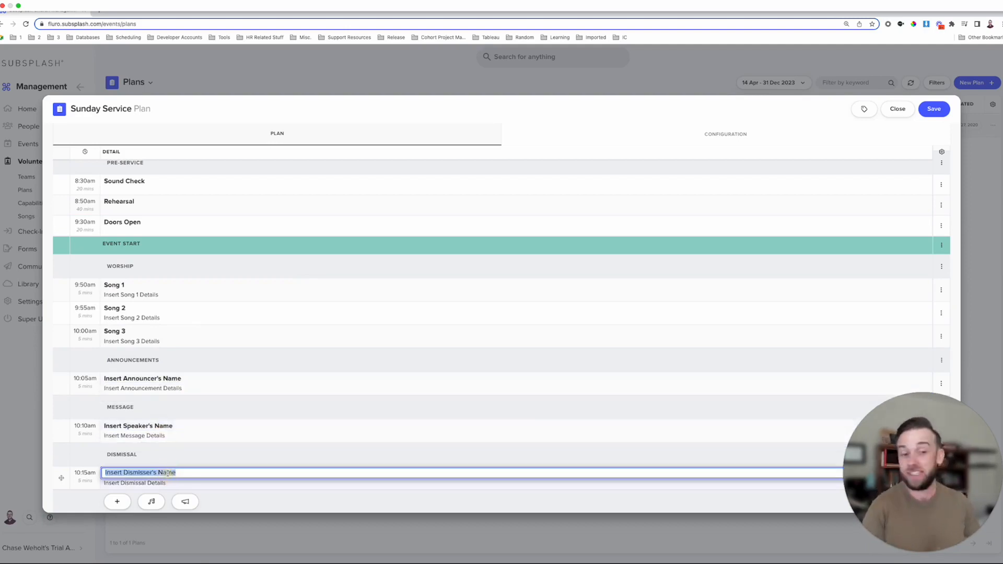
{"action": "left_click", "coordinate": [163, 484]}
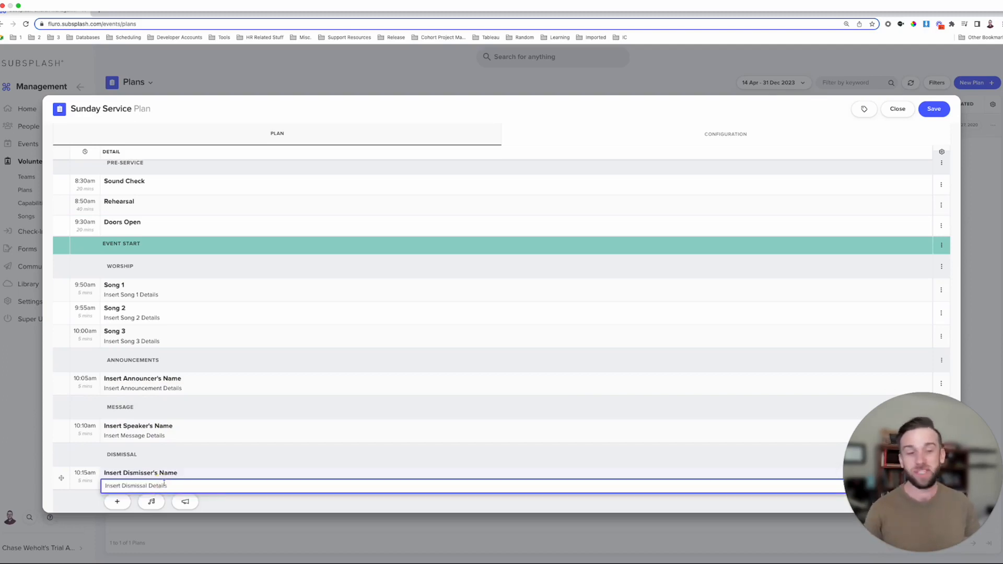
{"action": "scroll", "coordinate": [165, 481], "scroll_direction": "up", "scroll_amount": 2}
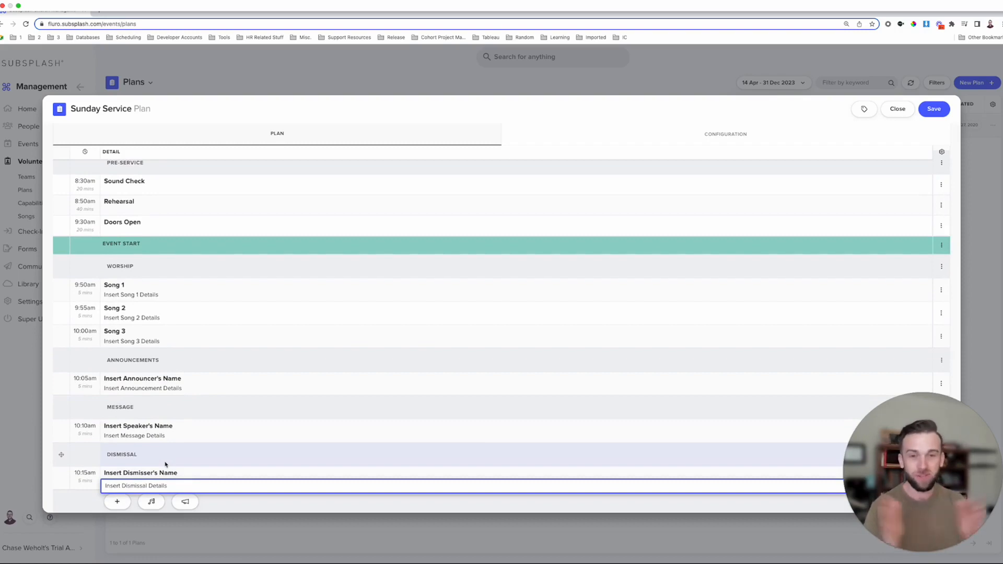
{"action": "left_click", "coordinate": [705, 112]}
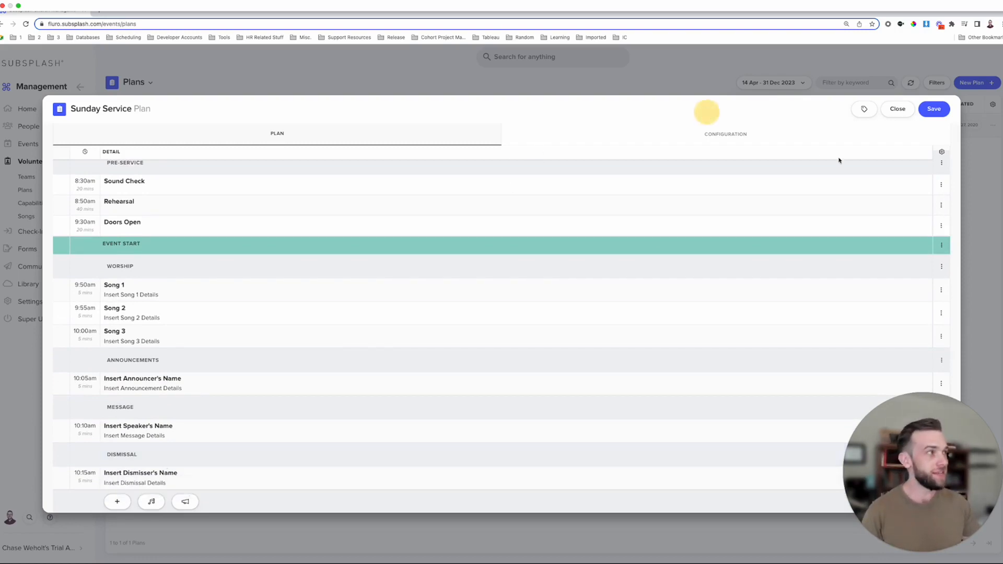
{"action": "left_click", "coordinate": [942, 152]}
- Add Band and Production extra columns, then begin a Band note on the speaker item
{"action": "left_click", "coordinate": [901, 173]}
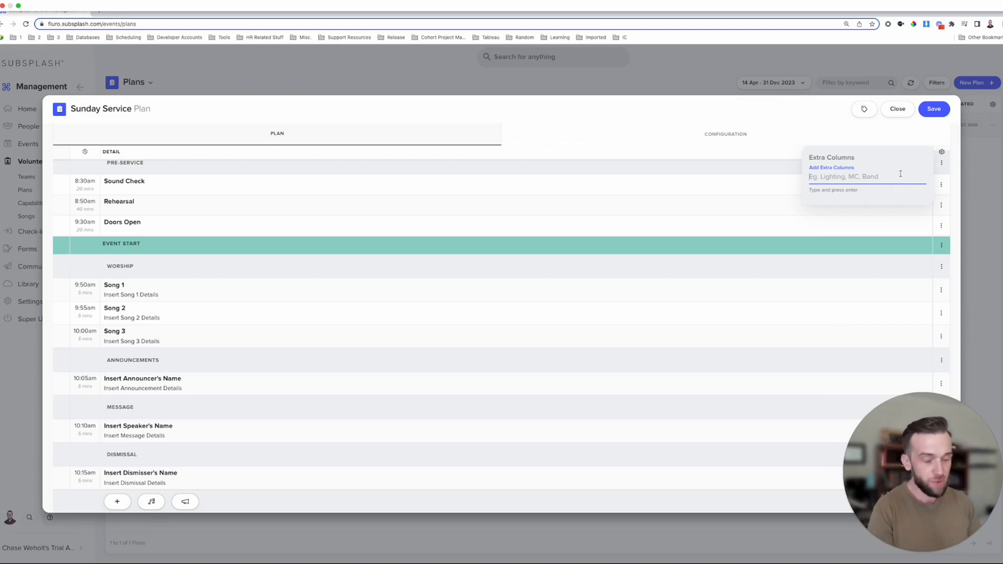
{"action": "type", "text": "Ban"}
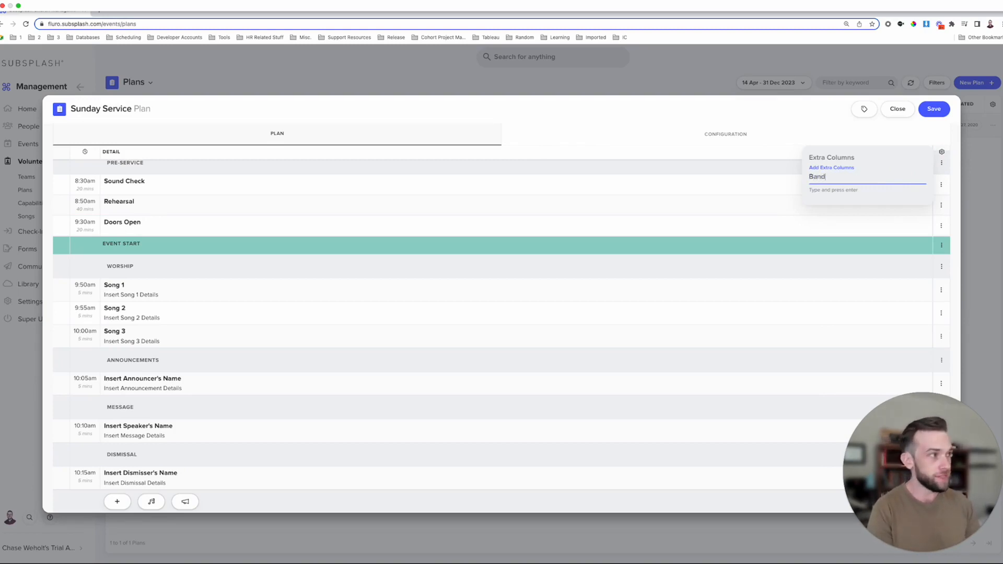
{"action": "type", "text": "d"}
{"action": "key", "text": "Return"}
{"action": "type", "text": "Production"}
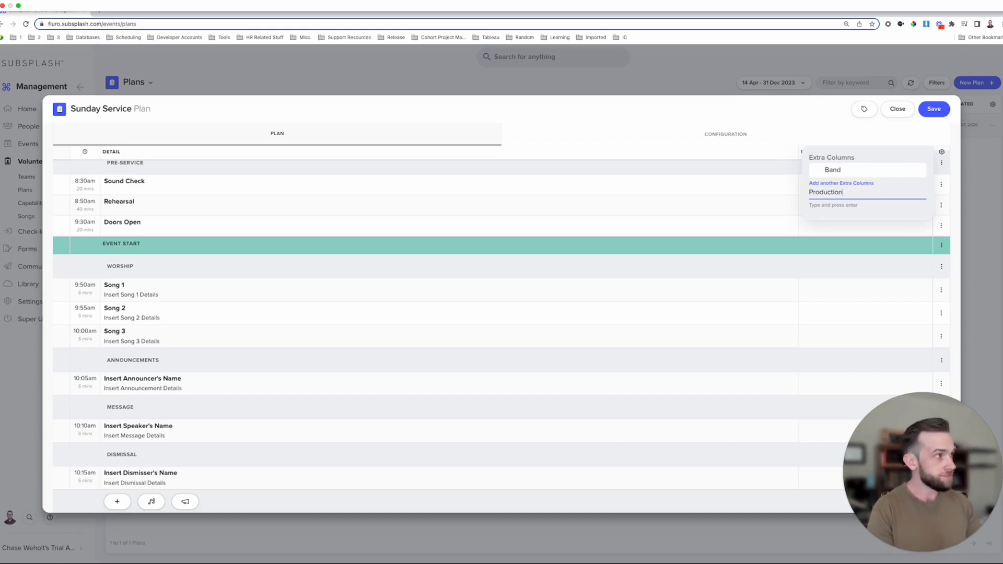
{"action": "key", "text": "Return"}
{"action": "left_click", "coordinate": [750, 119]}
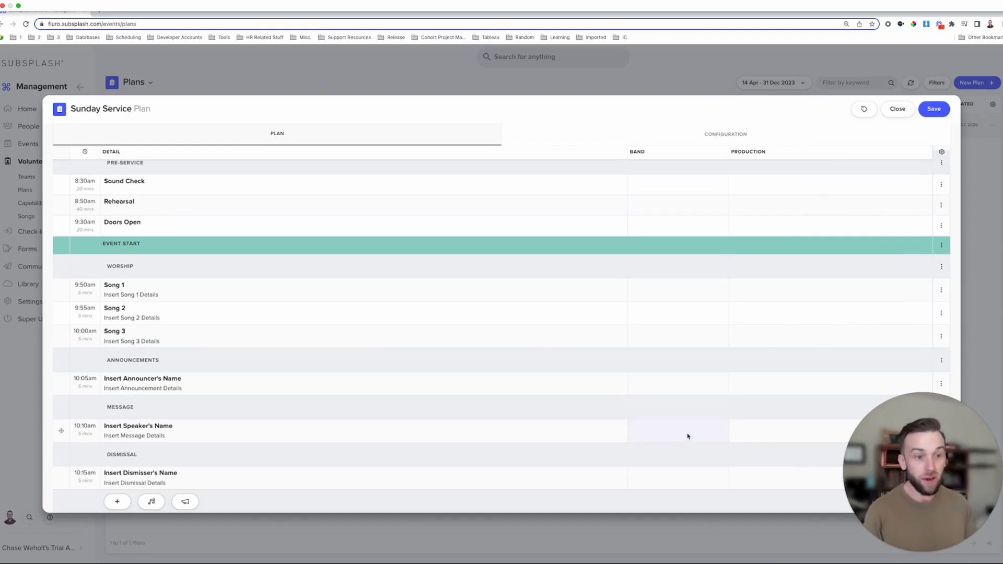
{"action": "left_click", "coordinate": [666, 430]}
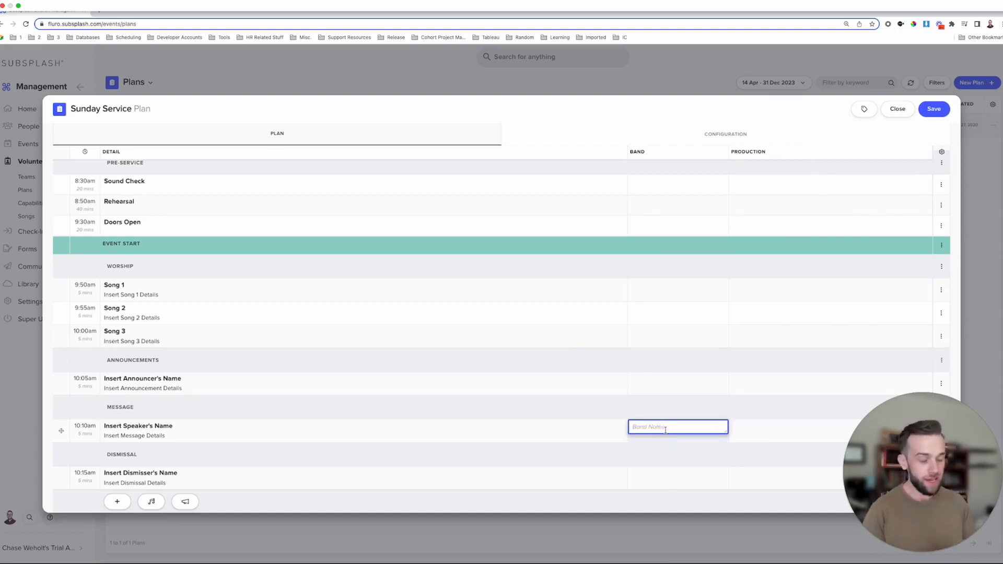
{"action": "type", "text": "Insert "}
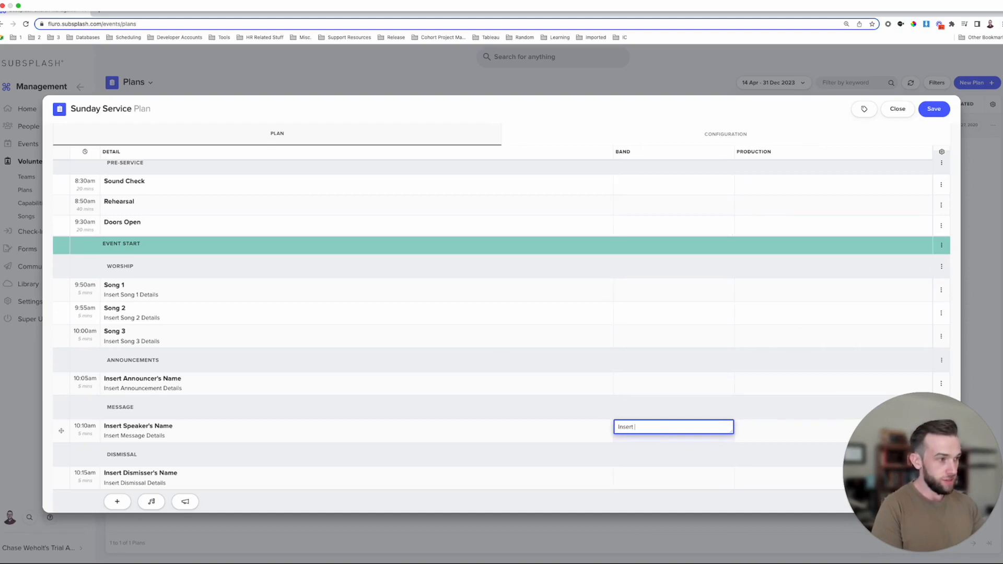
{"action": "type", "text": "Cue to rete"}
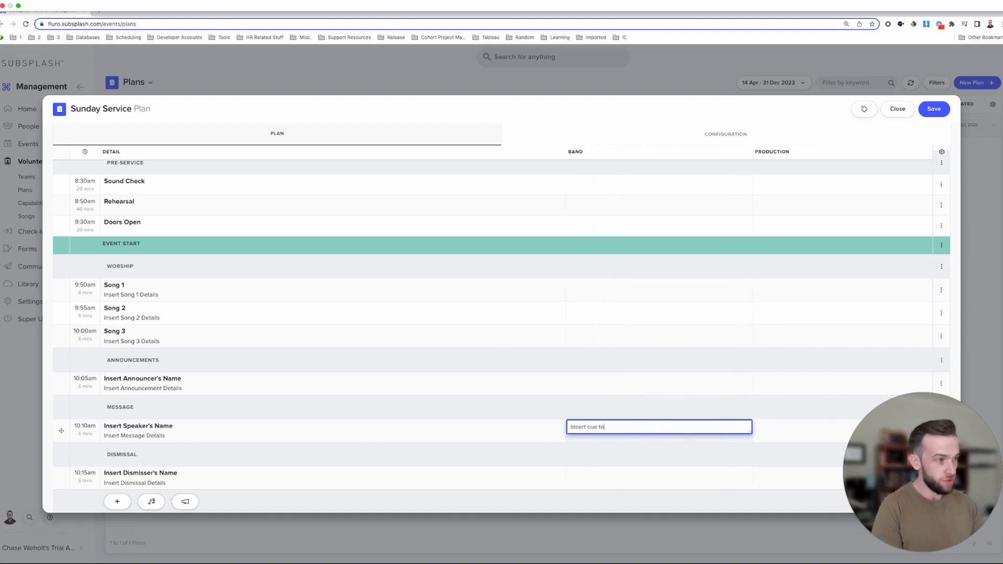
- Finish the speaker's Band note as 'Insert cue to return to stage' and save the plan
{"action": "key", "text": "BackSpace"}
{"action": "type", "text": "urn to stage"}
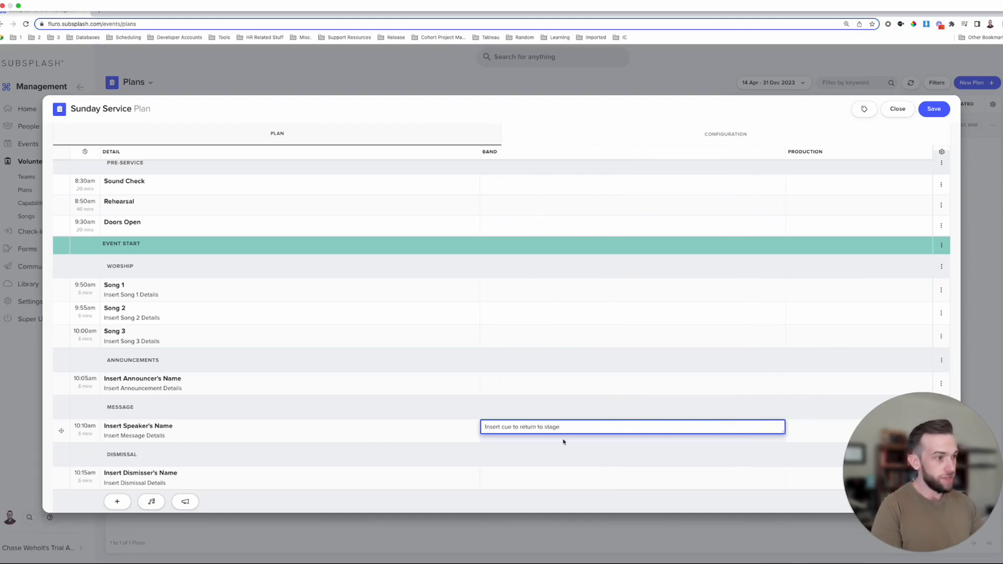
{"action": "left_click", "coordinate": [428, 425]}
{"action": "left_click", "coordinate": [565, 433]}
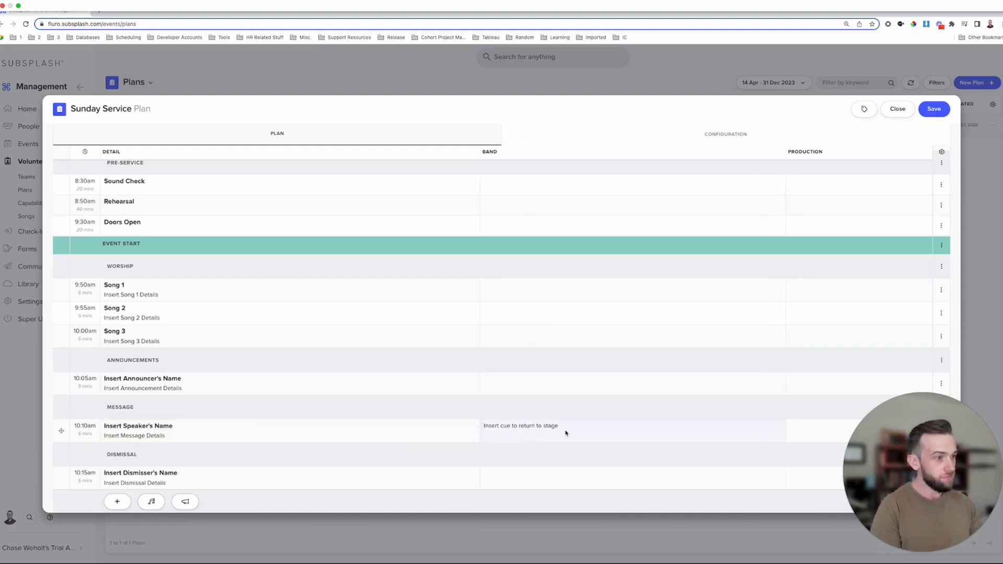
{"action": "left_click", "coordinate": [557, 439]}
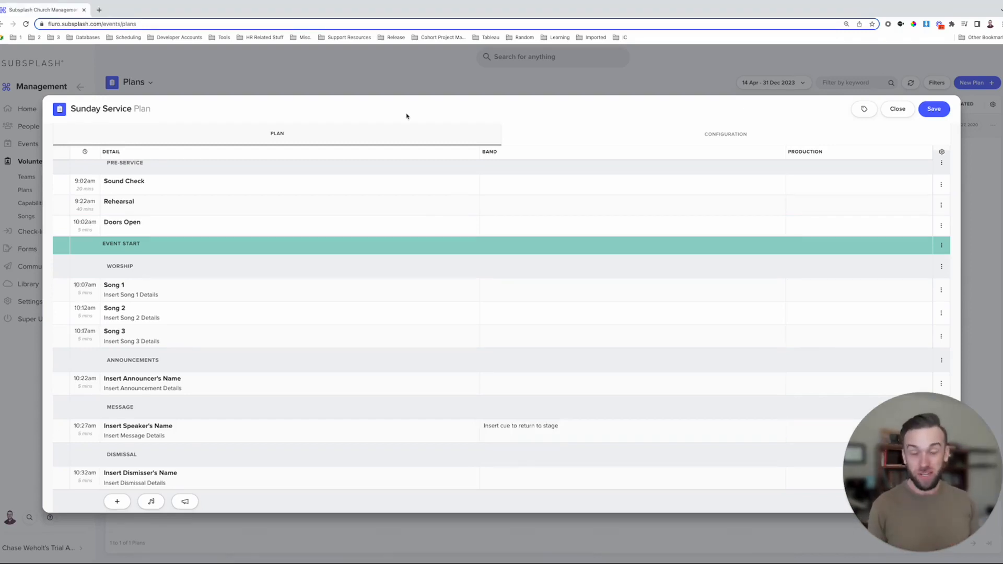
{"action": "left_click", "coordinate": [927, 111]}
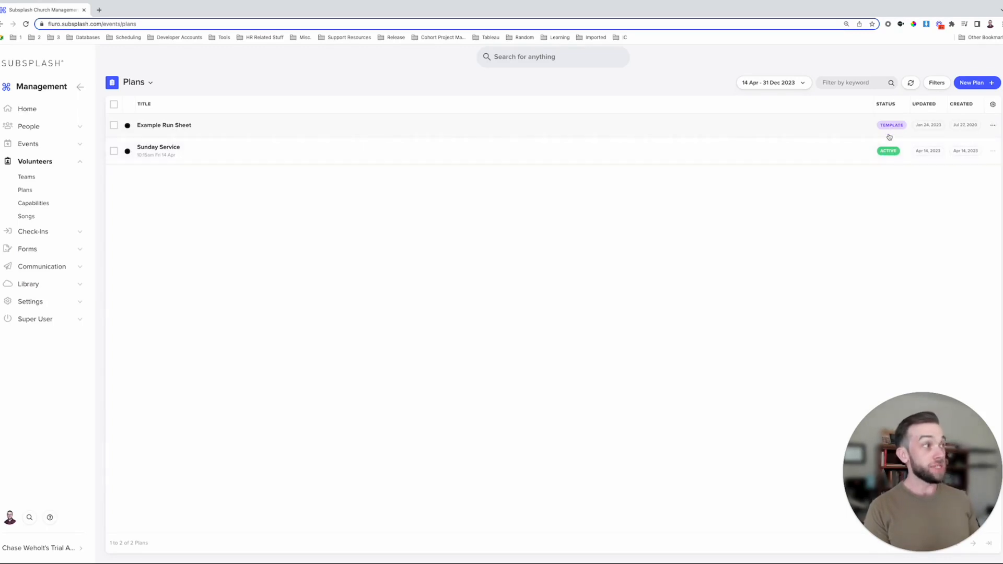
- Mark the Sunday Service plan as a Template in the Plans list
{"action": "left_click", "coordinate": [993, 152]}
{"action": "scroll", "coordinate": [955, 201], "scroll_direction": "down", "scroll_amount": 1}
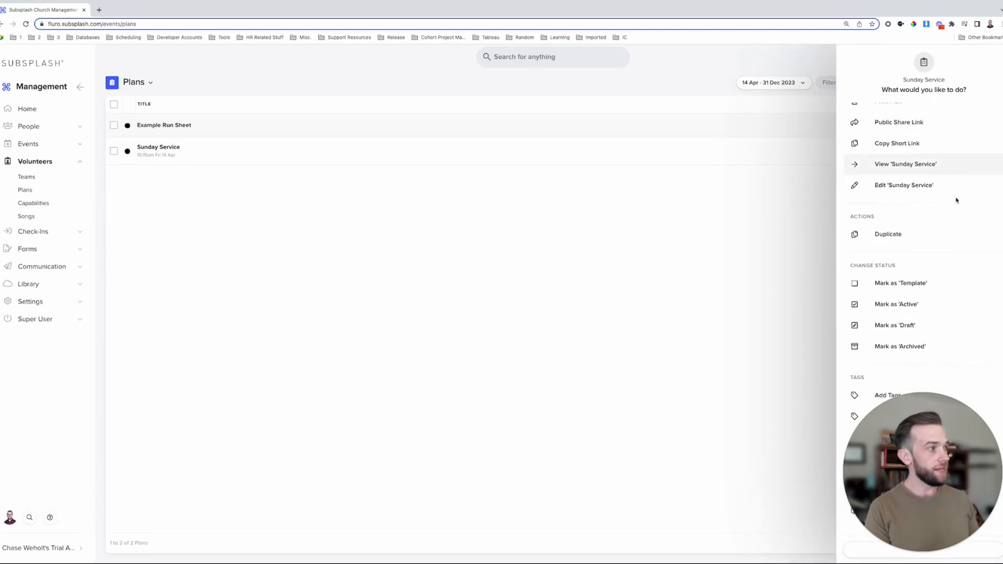
{"action": "left_click", "coordinate": [917, 284]}
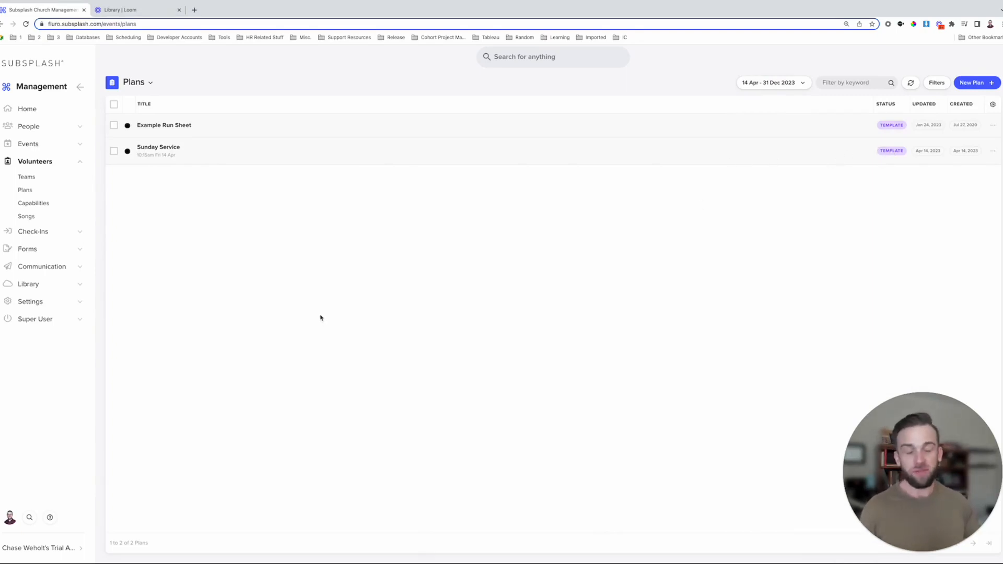
{"action": "left_click", "coordinate": [31, 145]}
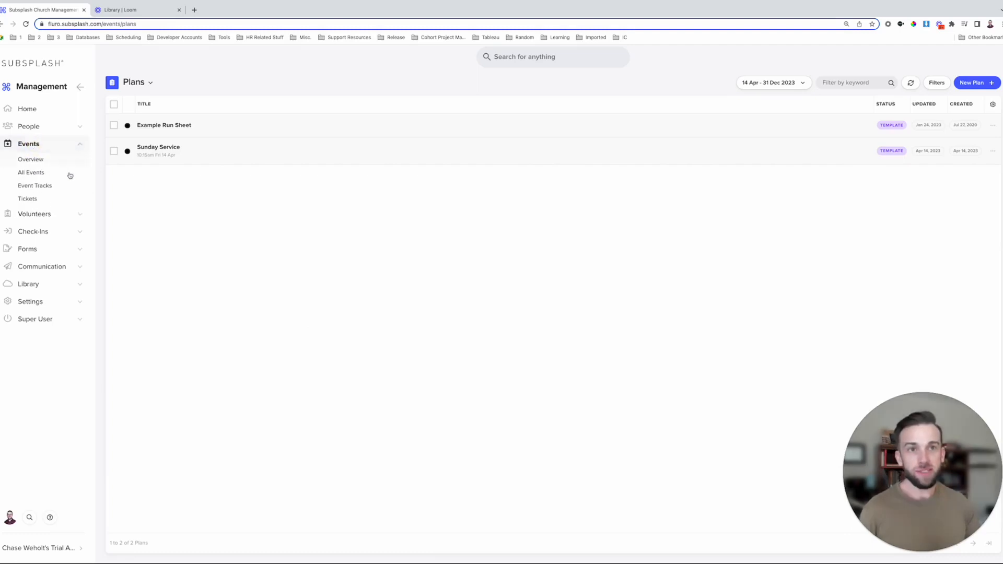
- Create a new Service Time event track titled 'Sunday Service'
{"action": "left_click", "coordinate": [45, 188]}
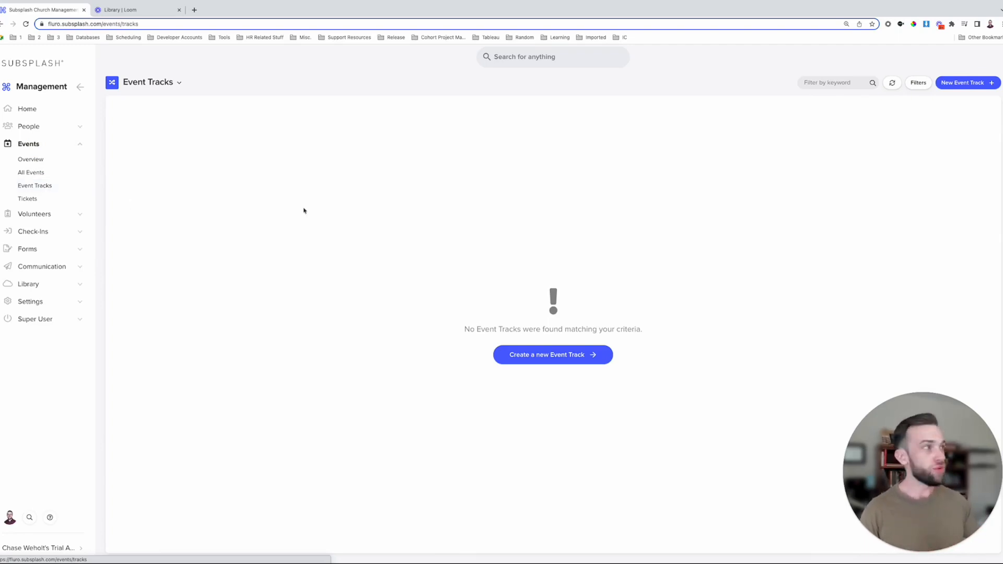
{"action": "left_click", "coordinate": [981, 85]}
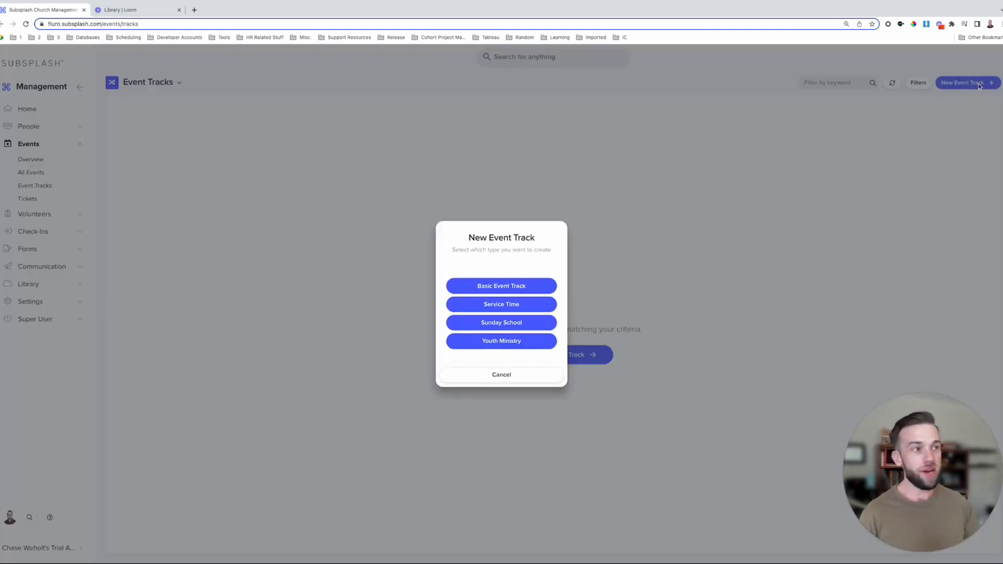
{"action": "left_click", "coordinate": [481, 305]}
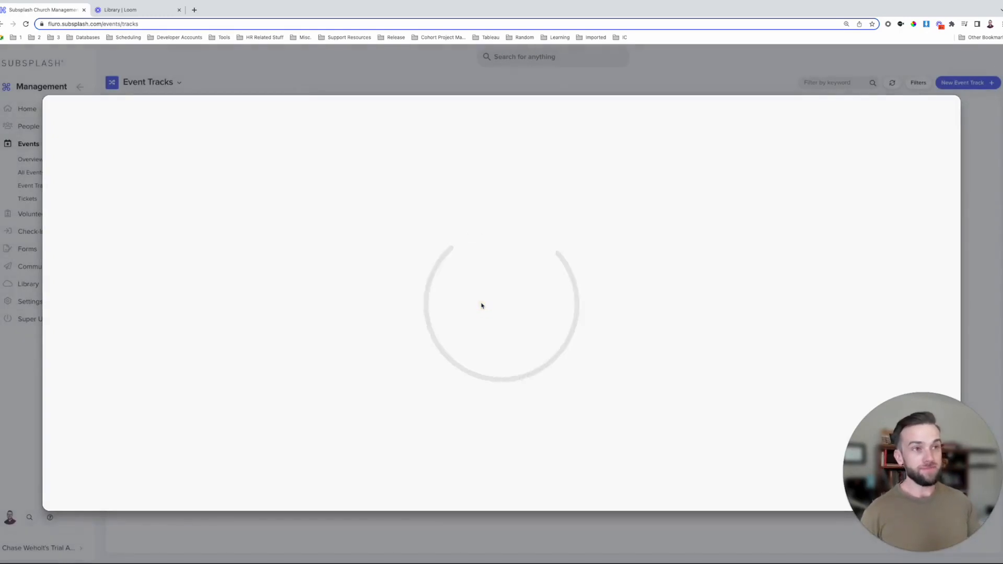
{"action": "type", "text": "Sunday Service"}
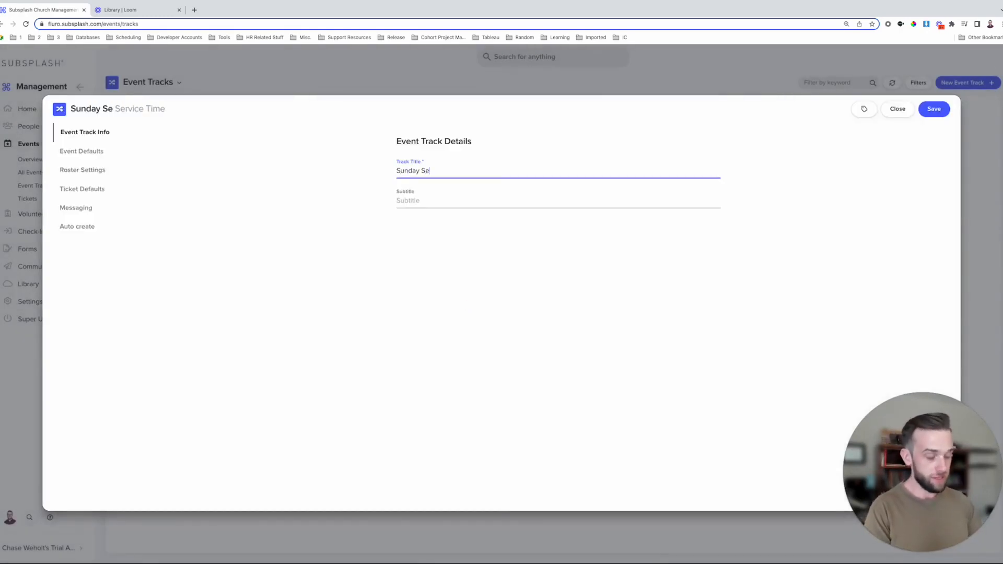
- Set the track's default event type to Service and start time to 9:00 AM
{"action": "left_click", "coordinate": [78, 152]}
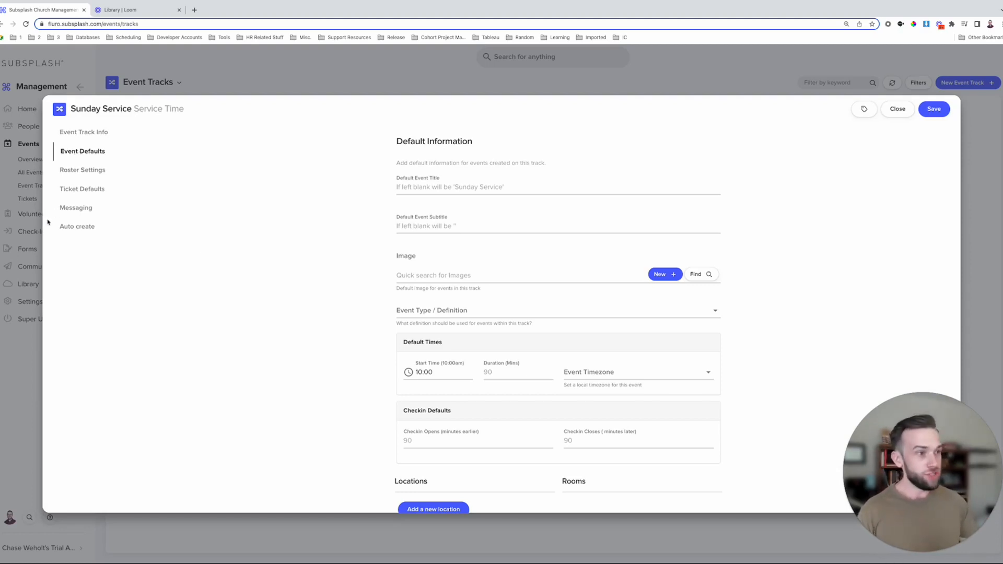
{"action": "left_click", "coordinate": [478, 312]}
{"action": "left_click", "coordinate": [433, 339]}
{"action": "scroll", "coordinate": [439, 329], "scroll_direction": "down", "scroll_amount": 1}
{"action": "left_click", "coordinate": [444, 313]}
{"action": "left_click", "coordinate": [444, 314]}
{"action": "left_click", "coordinate": [455, 329]}
{"action": "left_click", "coordinate": [501, 282]}
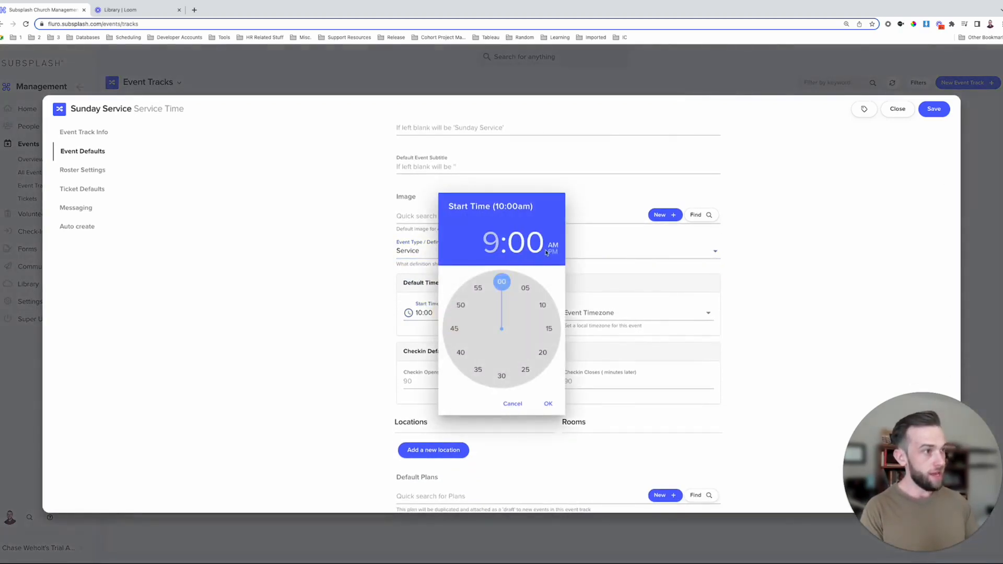
{"action": "left_click", "coordinate": [548, 405]}
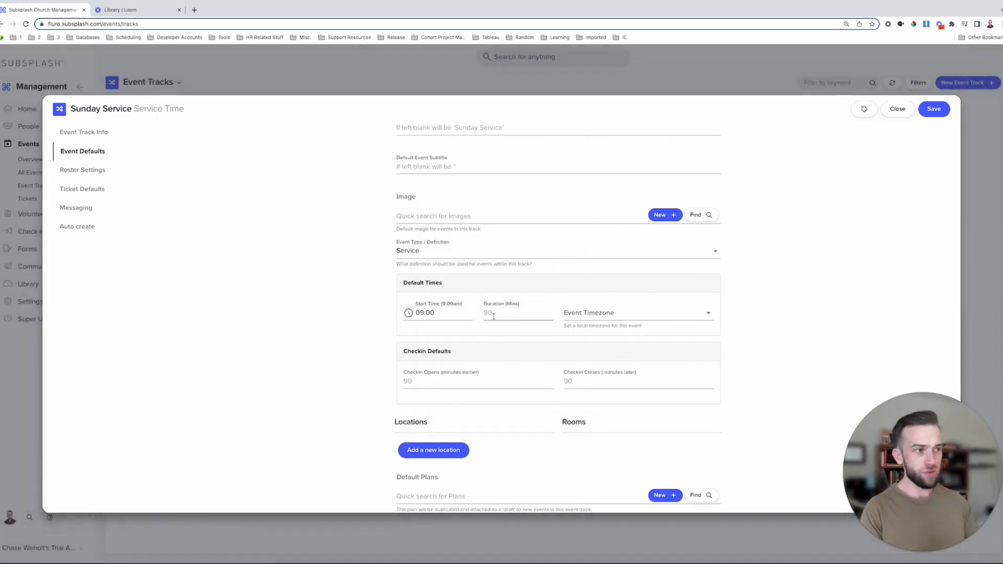
- Set the default event timezone to US/Eastern and browse plans to attach by default
{"action": "left_click", "coordinate": [648, 313]}
{"action": "type", "text": "E"}
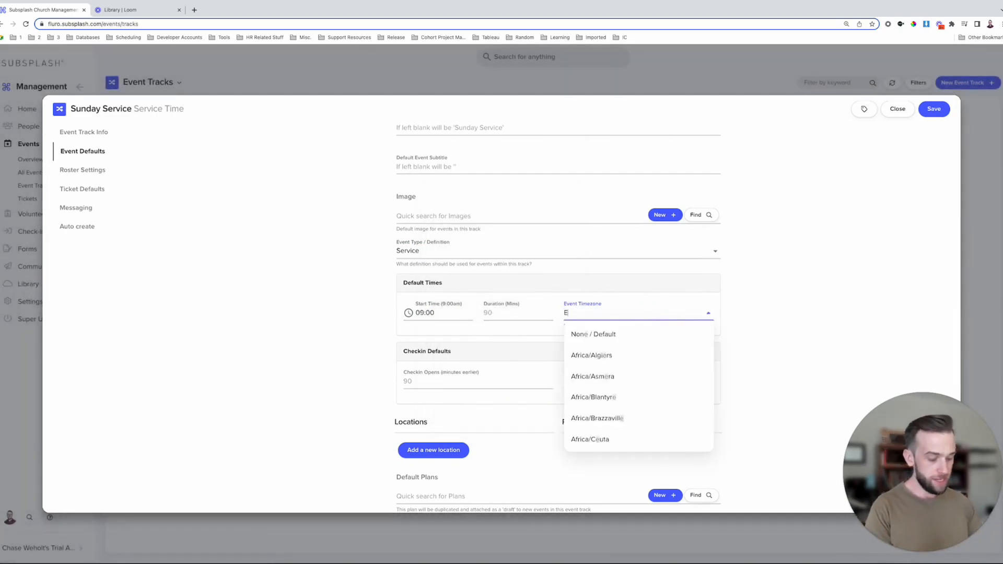
{"action": "type", "text": "astern"}
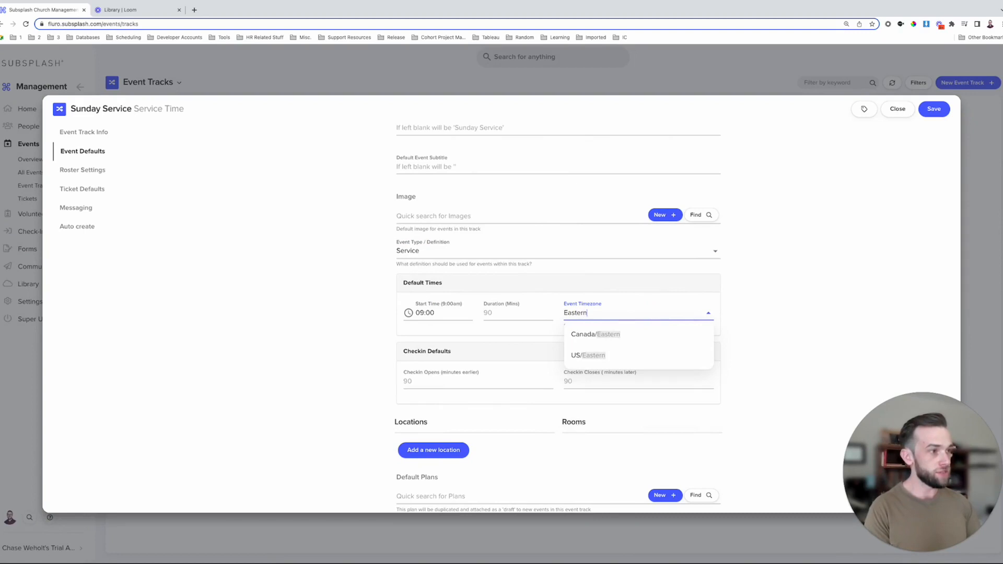
{"action": "left_click", "coordinate": [613, 357]}
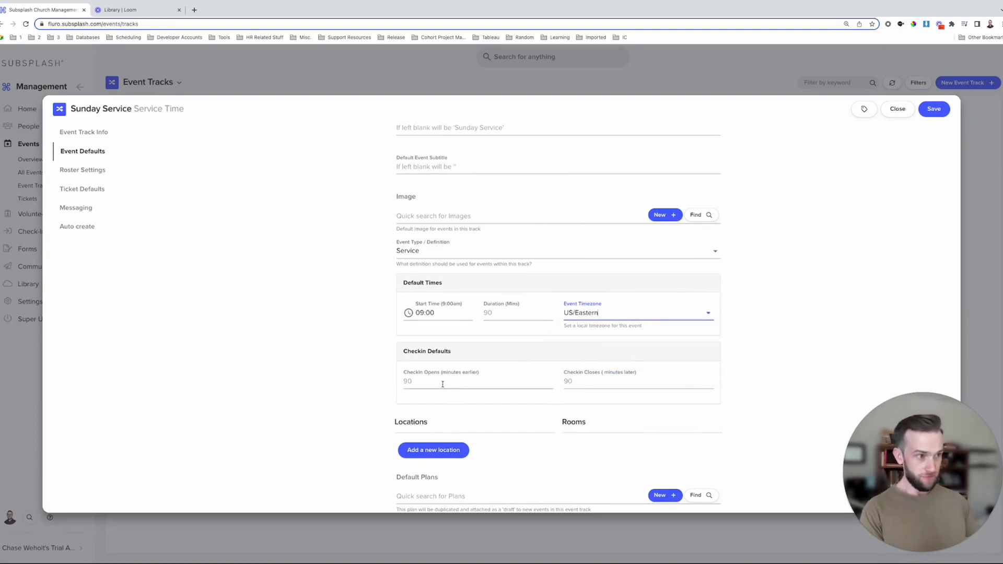
{"action": "scroll", "coordinate": [442, 382], "scroll_direction": "down", "scroll_amount": 4}
{"action": "left_click_drag", "start_coordinate": [444, 272], "coordinate": [389, 272]}
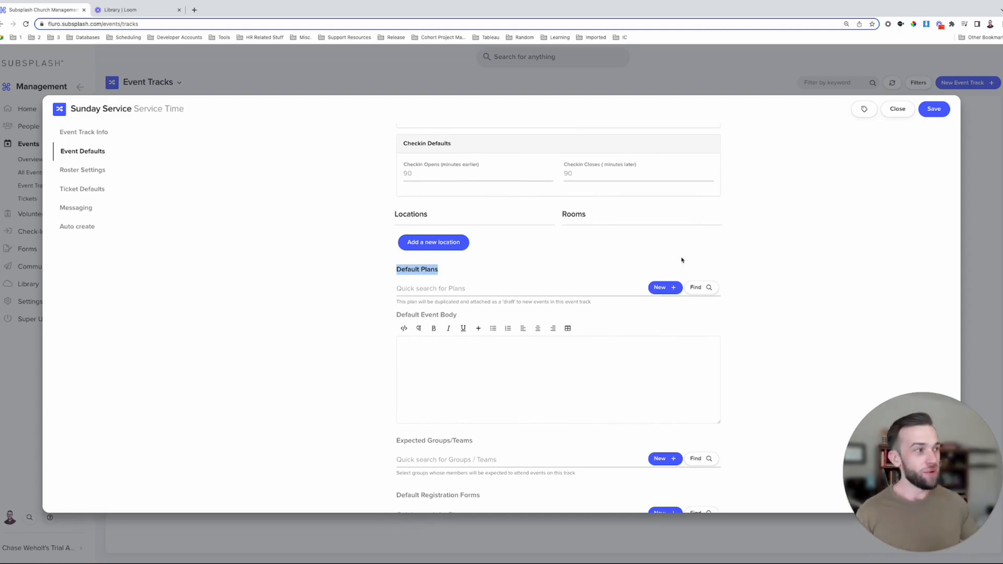
{"action": "left_click", "coordinate": [697, 287]}
- Attach the Sunday Service plan template as the track's default plan and show the Auto create settings
{"action": "left_click", "coordinate": [431, 215]}
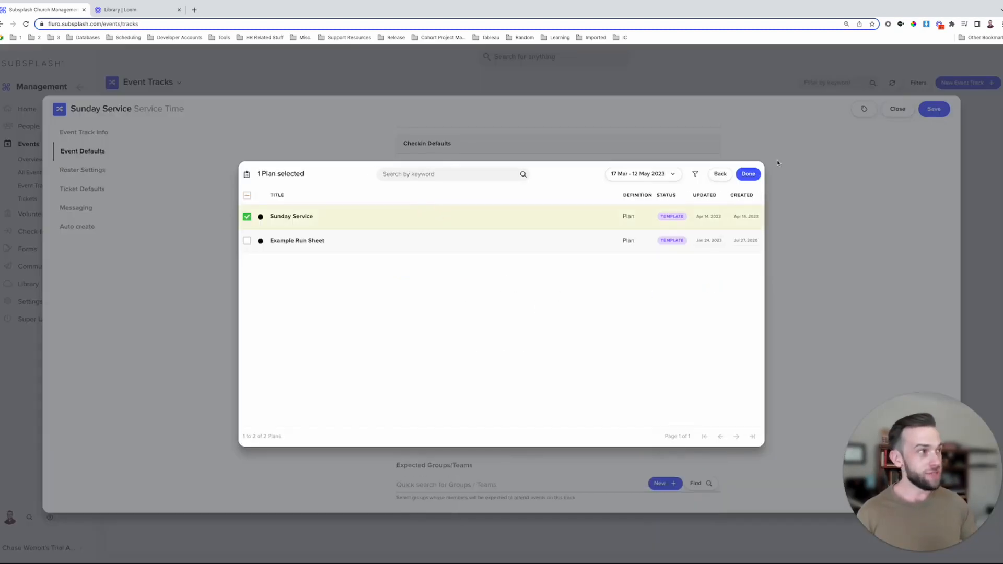
{"action": "left_click", "coordinate": [752, 175]}
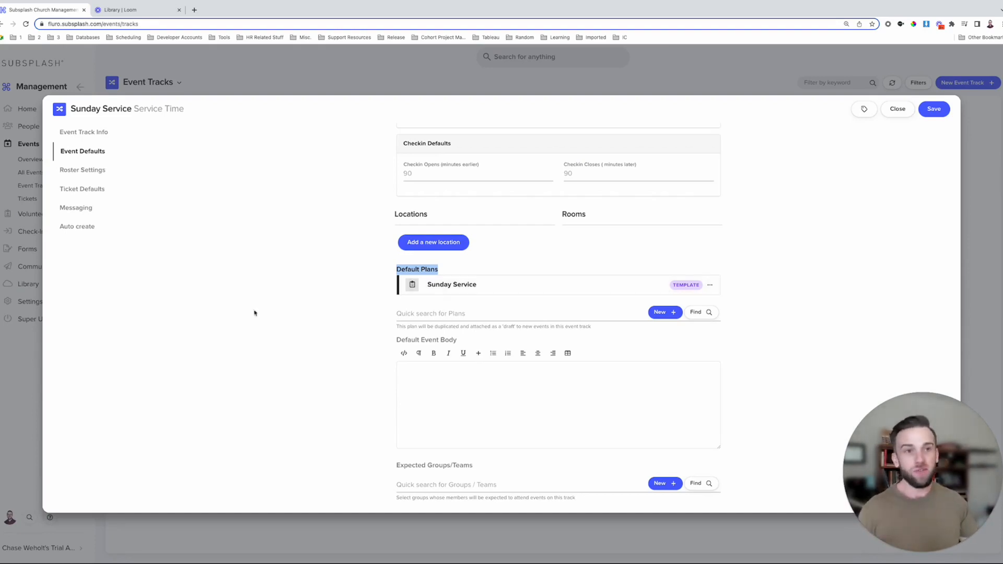
{"action": "left_click", "coordinate": [78, 228]}
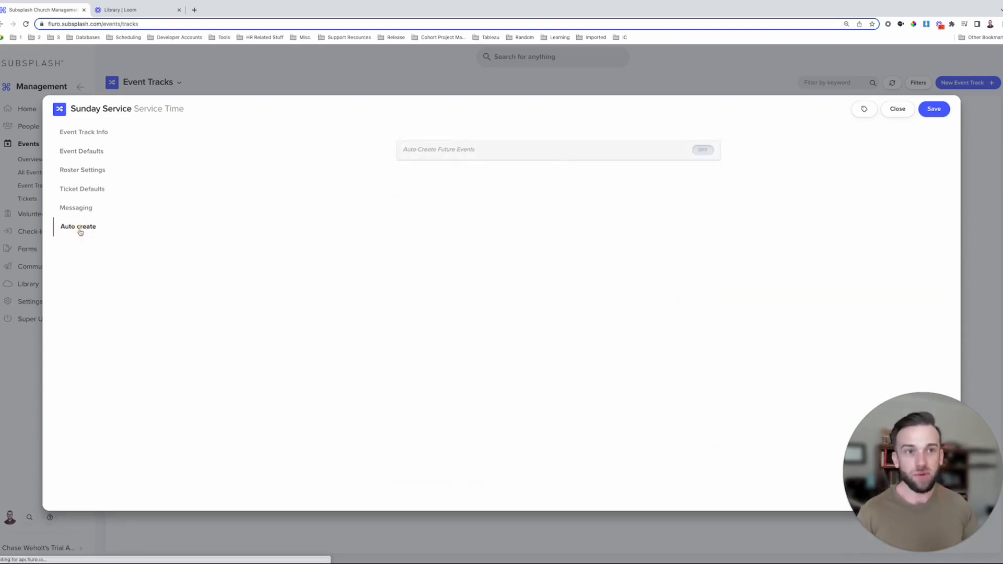
- Enable auto-creation of 4 future events, save the track, and list its Sunday Service events
{"action": "left_click", "coordinate": [703, 151]}
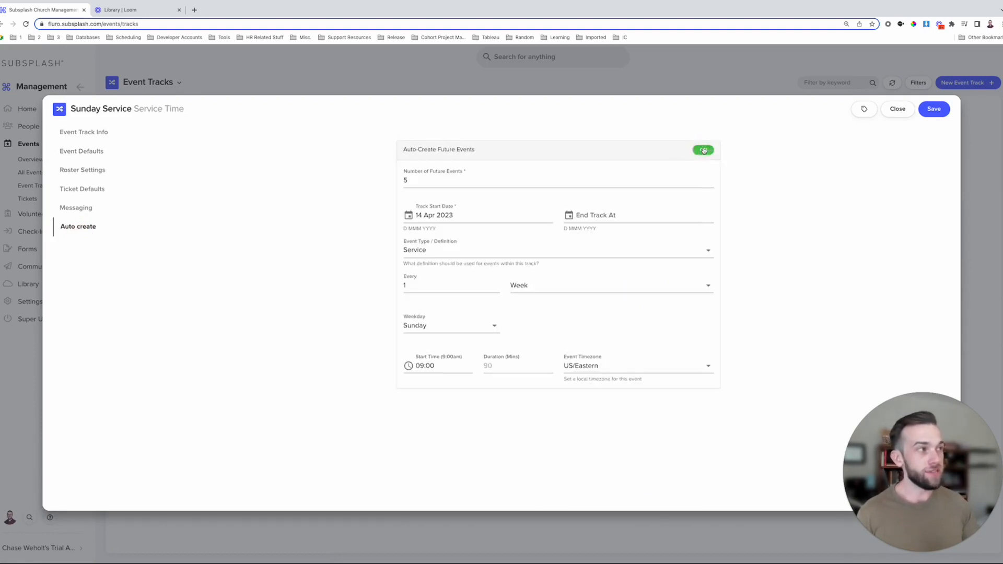
{"action": "left_click", "coordinate": [445, 179]}
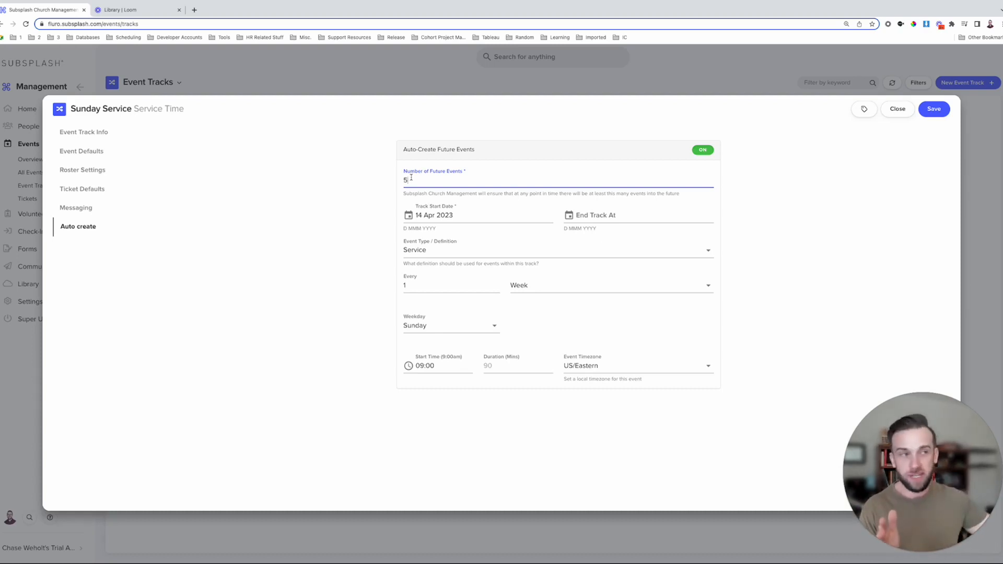
{"action": "key", "text": "BackSpace"}
{"action": "type", "text": "0"}
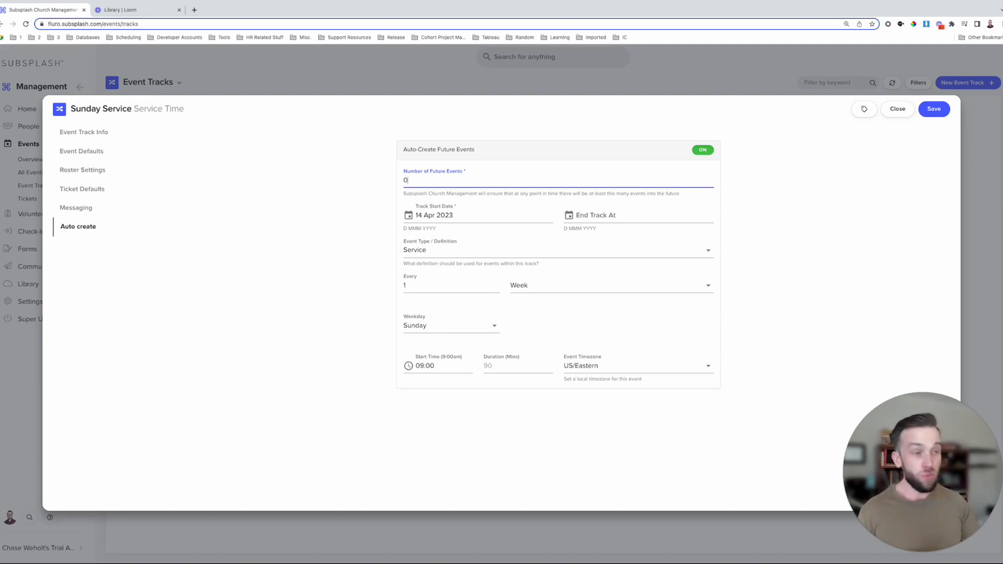
{"action": "key", "text": "BackSpace"}
{"action": "type", "text": "8"}
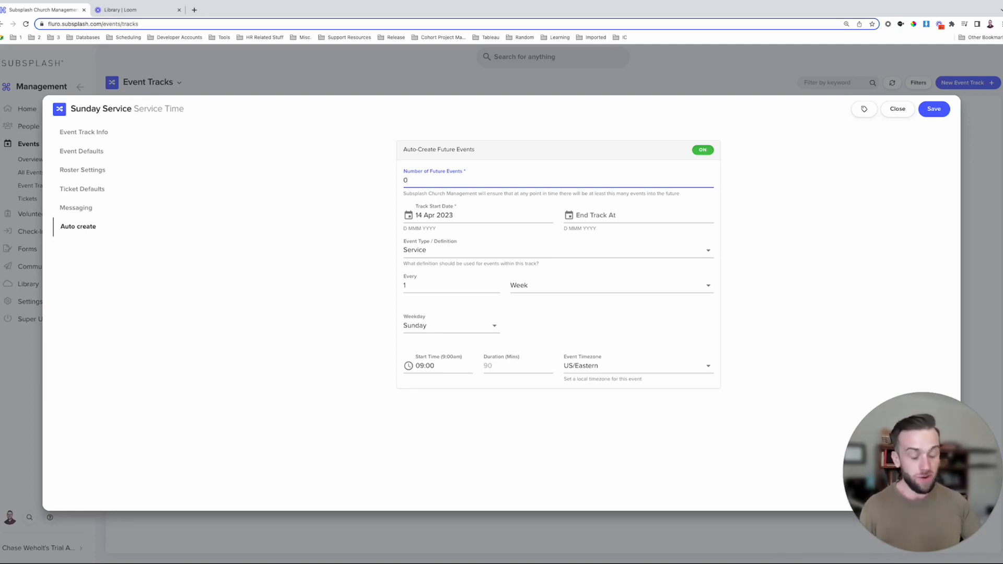
{"action": "key", "text": "BackSpace"}
{"action": "type", "text": "4"}
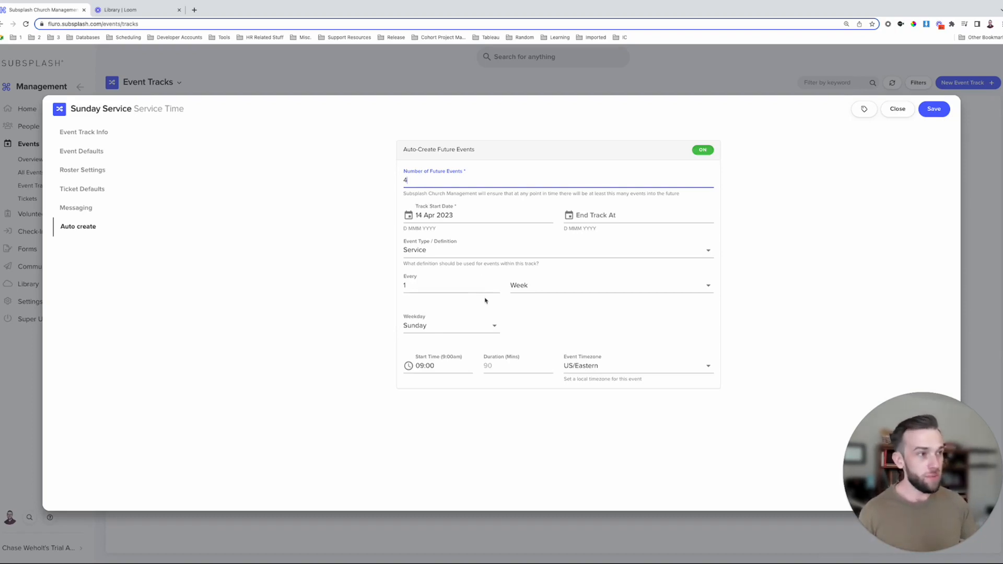
{"action": "left_click", "coordinate": [933, 109]}
{"action": "left_click", "coordinate": [646, 126]}
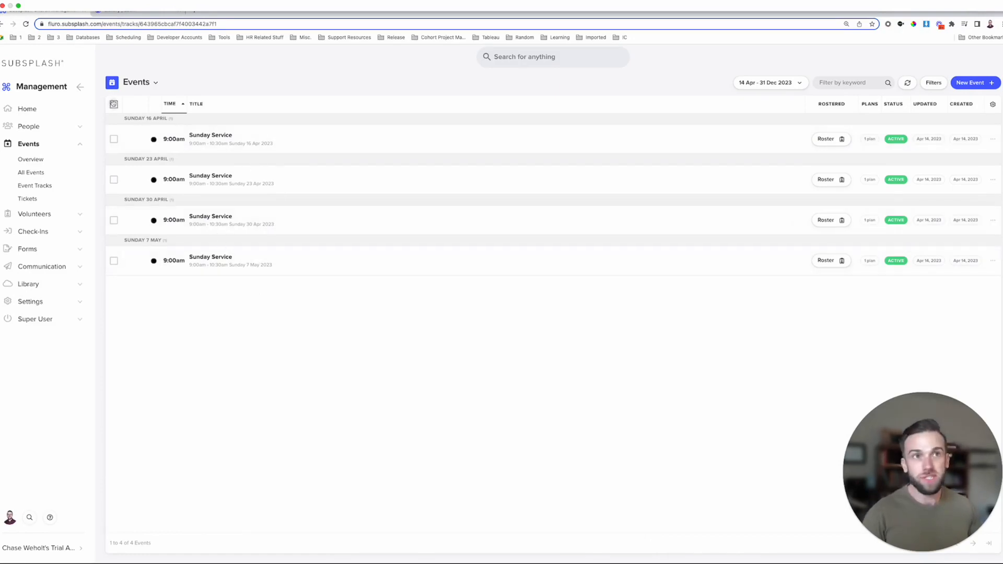
- Select all four Sunday Service events and open them together in the Multi Planner
{"action": "left_click", "coordinate": [114, 105]}
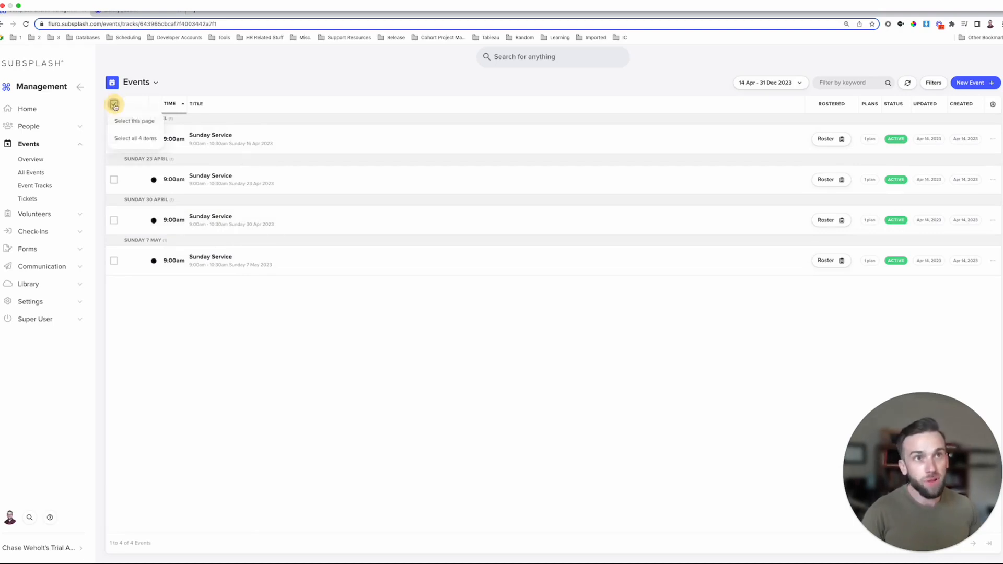
{"action": "left_click", "coordinate": [141, 139]}
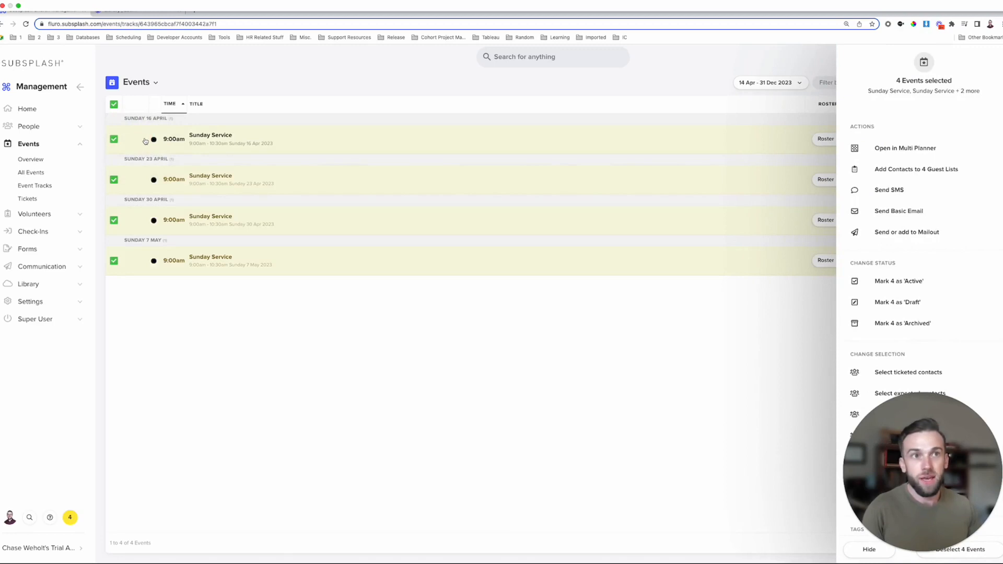
{"action": "left_click", "coordinate": [913, 149]}
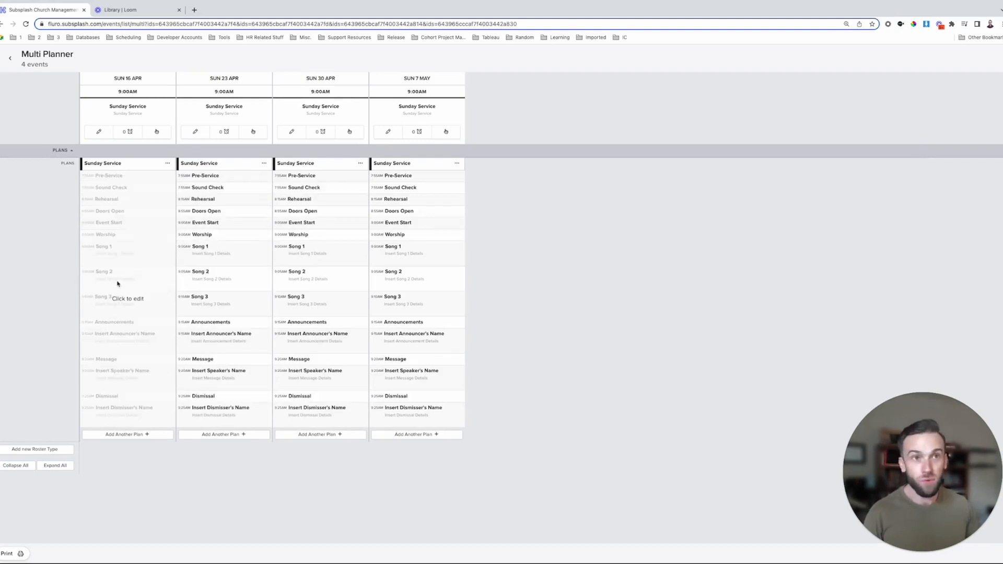
- Open the first Sunday Service plan and begin adding a new roster type
{"action": "left_click", "coordinate": [139, 290]}
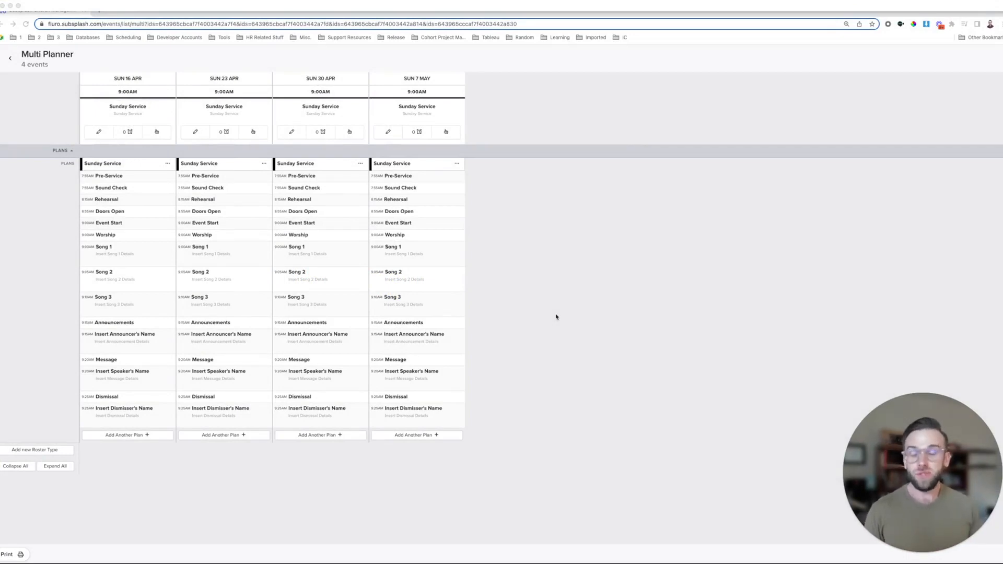
{"action": "left_click", "coordinate": [58, 451]}
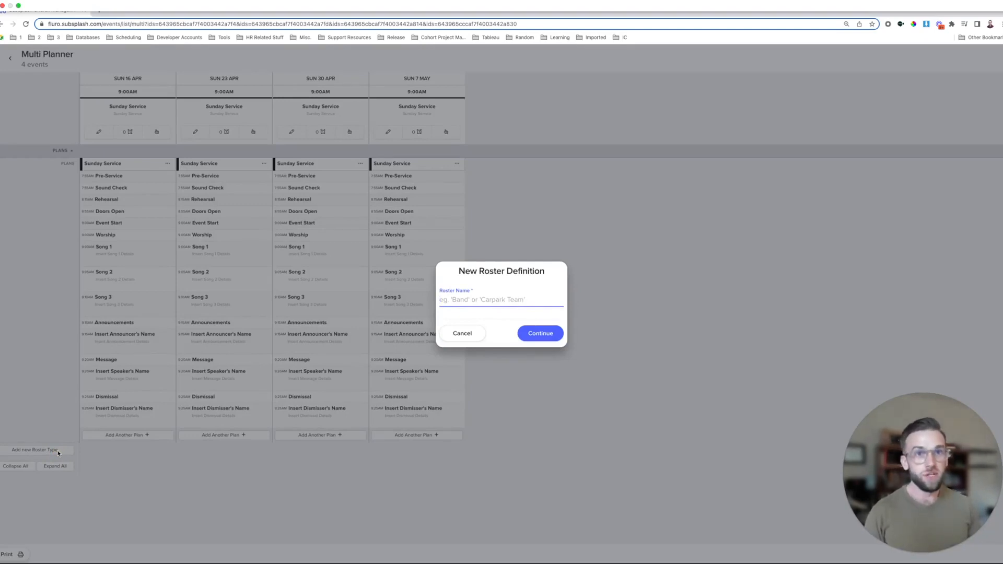
- Name the new roster 'Band' and add Worship Leader and Guitar positions
{"action": "type", "text": "Band"}
{"action": "key", "text": "Return"}
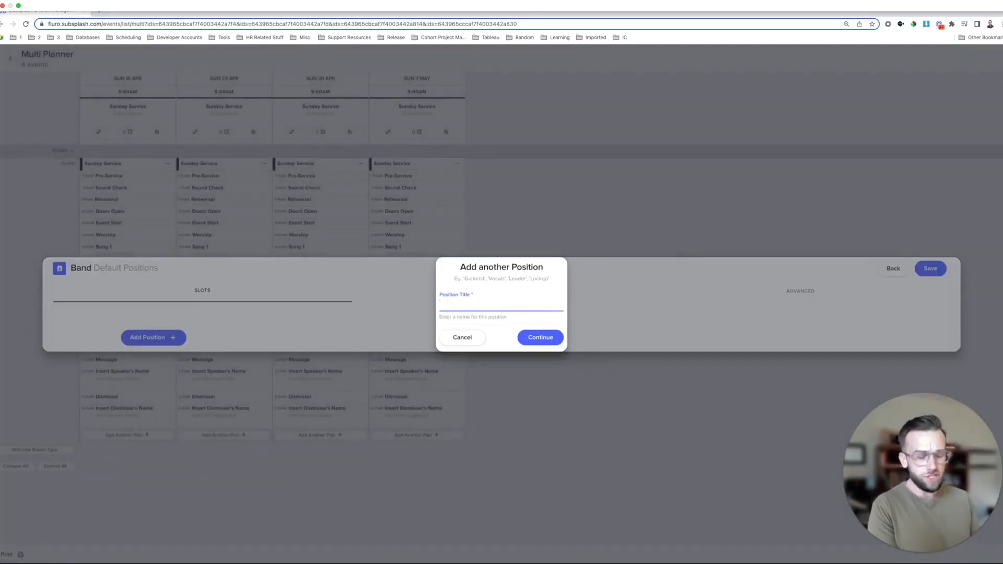
{"action": "type", "text": "Wor"}
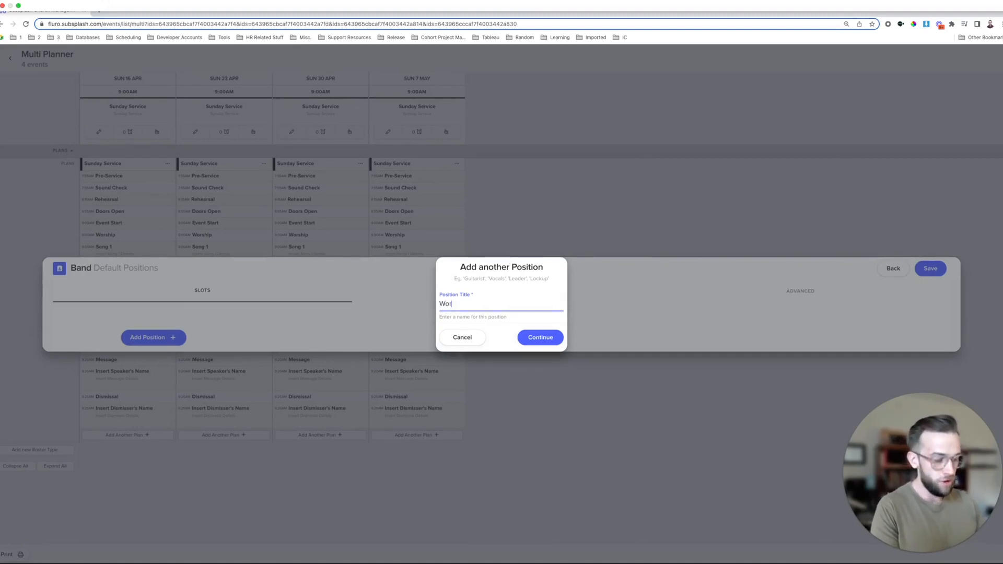
{"action": "type", "text": "ship Leader"}
{"action": "key", "text": "Return"}
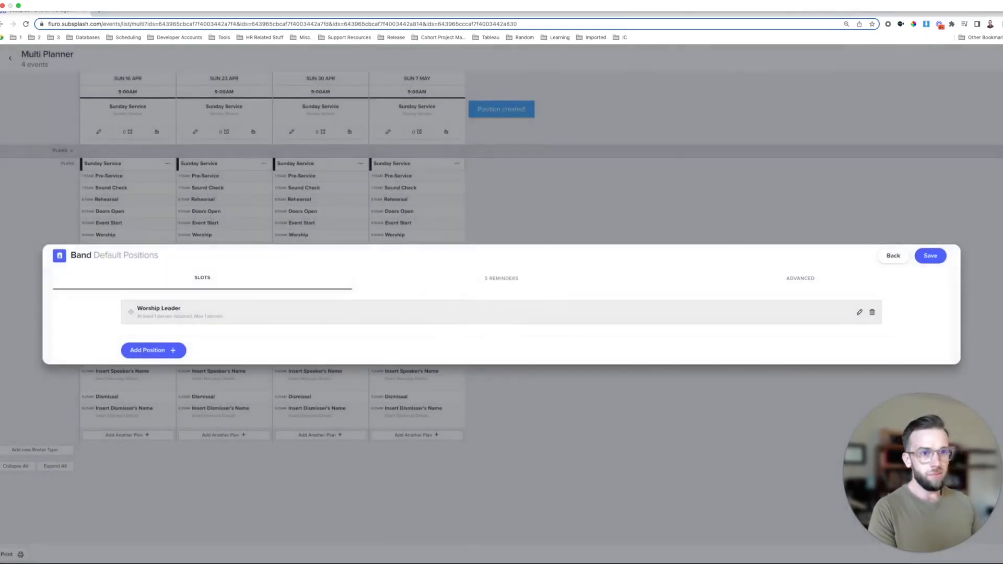
{"action": "left_click", "coordinate": [174, 350]}
{"action": "type", "text": "Guitar"}
{"action": "key", "text": "Return"}
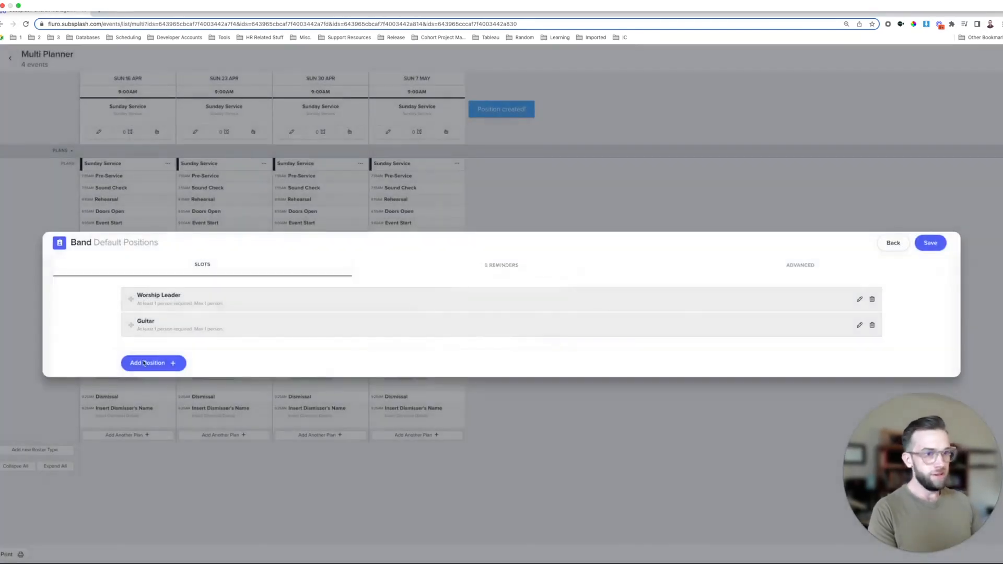
- Add Drums and Accordion positions, save the Band roster, and reload the Multi Planner
{"action": "left_click", "coordinate": [155, 363]}
{"action": "type", "text": "Drums"}
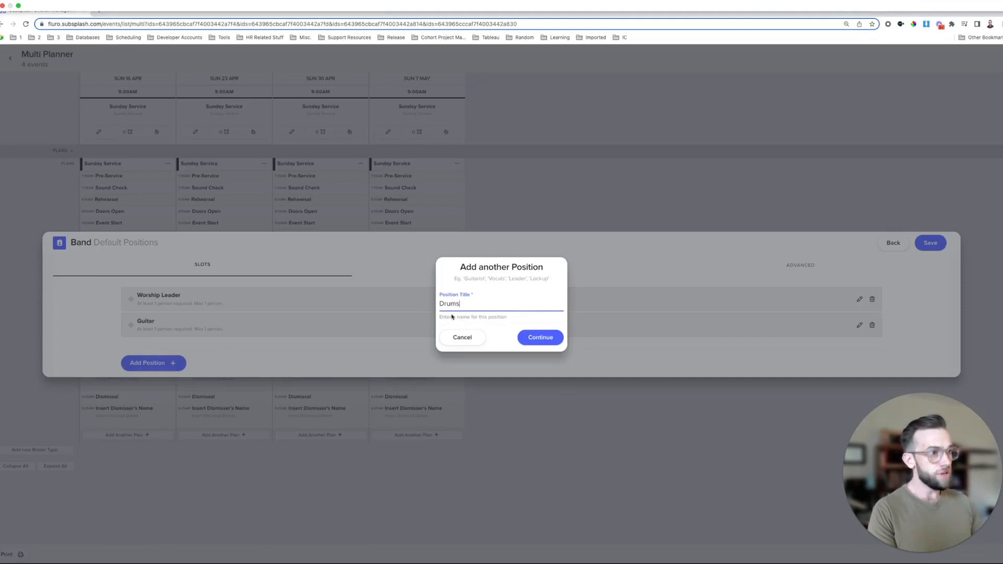
{"action": "left_click", "coordinate": [541, 337]}
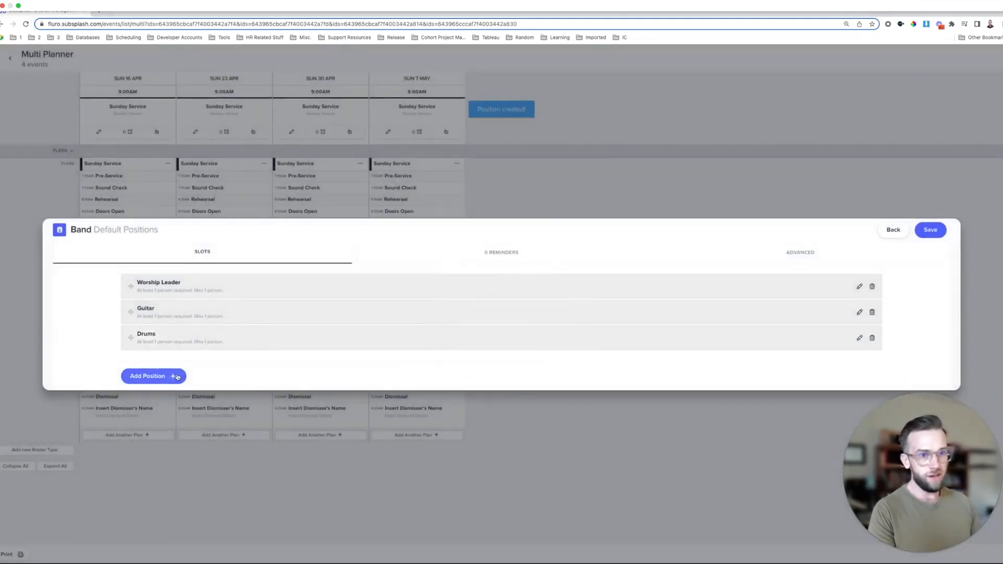
{"action": "left_click", "coordinate": [178, 376]}
{"action": "type", "text": "Accordion"}
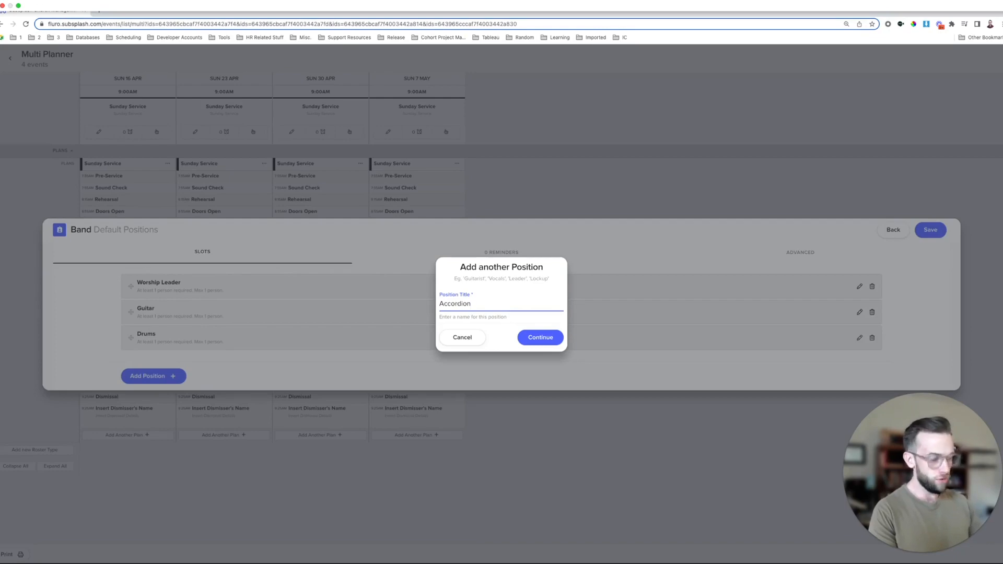
{"action": "key", "text": "Return"}
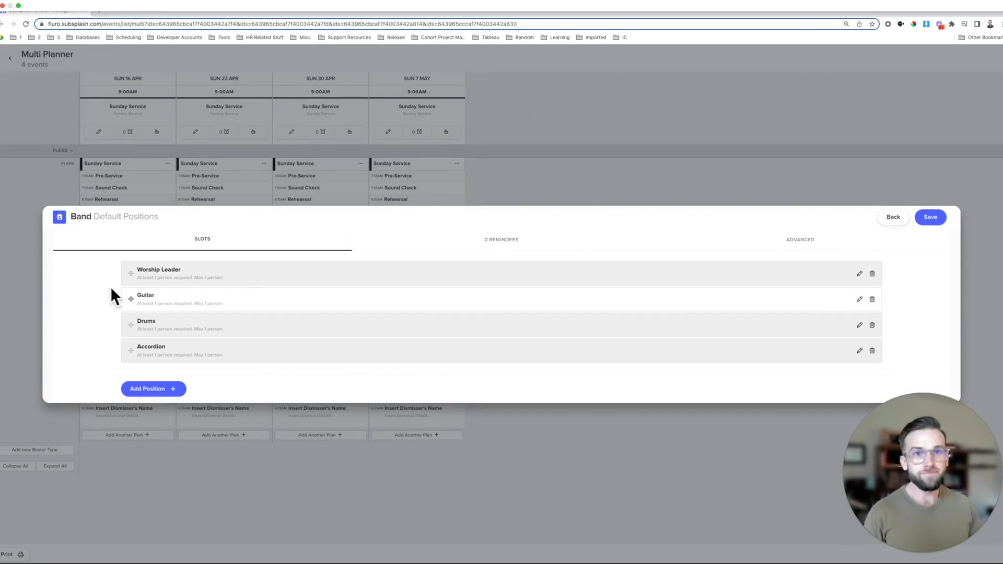
{"action": "left_click", "coordinate": [930, 217]}
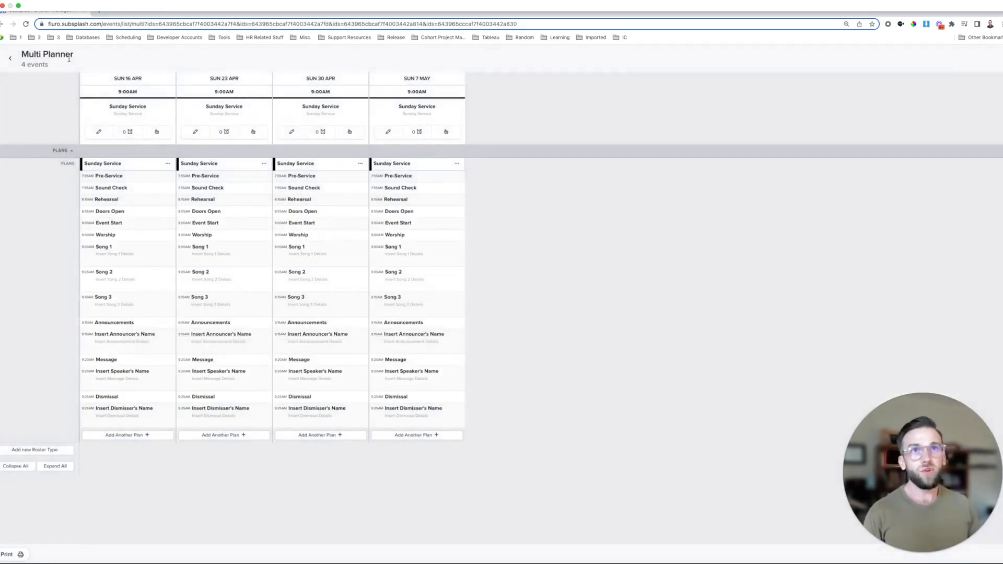
{"action": "left_click", "coordinate": [26, 24]}
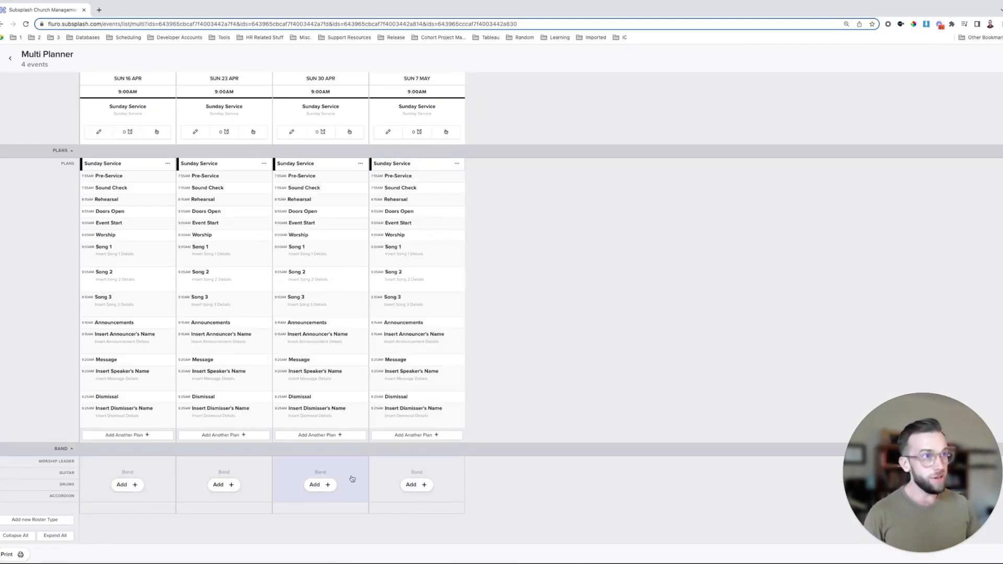
- Add a Band roster to the 16 Apr service and open its Worship Leader slot
{"action": "left_click", "coordinate": [126, 484]}
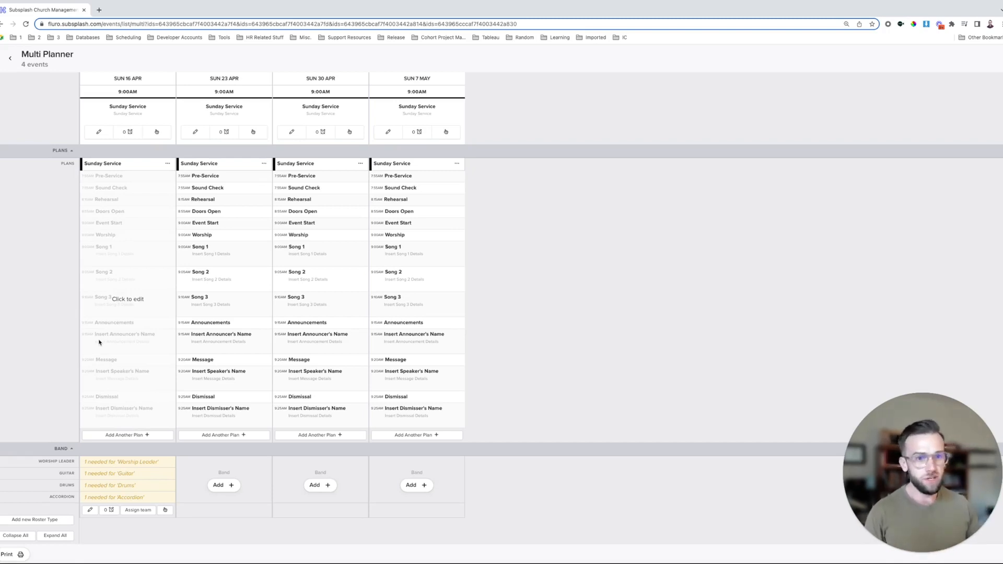
{"action": "left_click", "coordinate": [136, 464]}
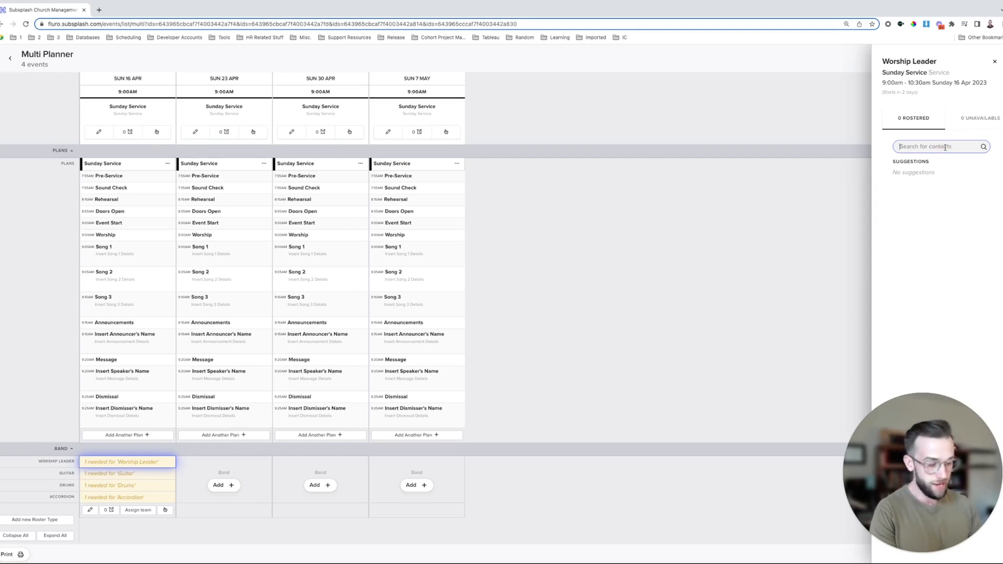
{"action": "type", "text": "Dwight"}
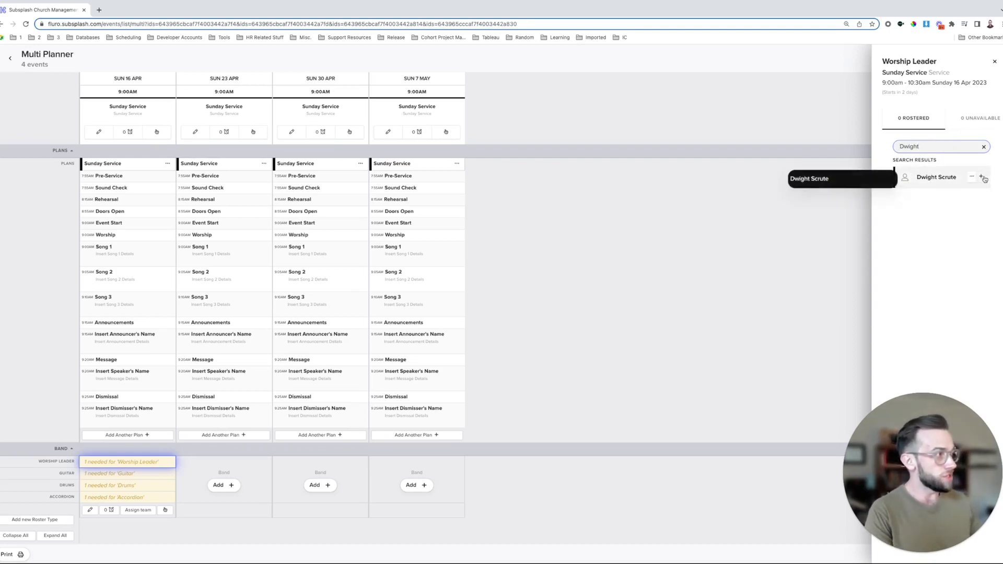
{"action": "left_click", "coordinate": [982, 178]}
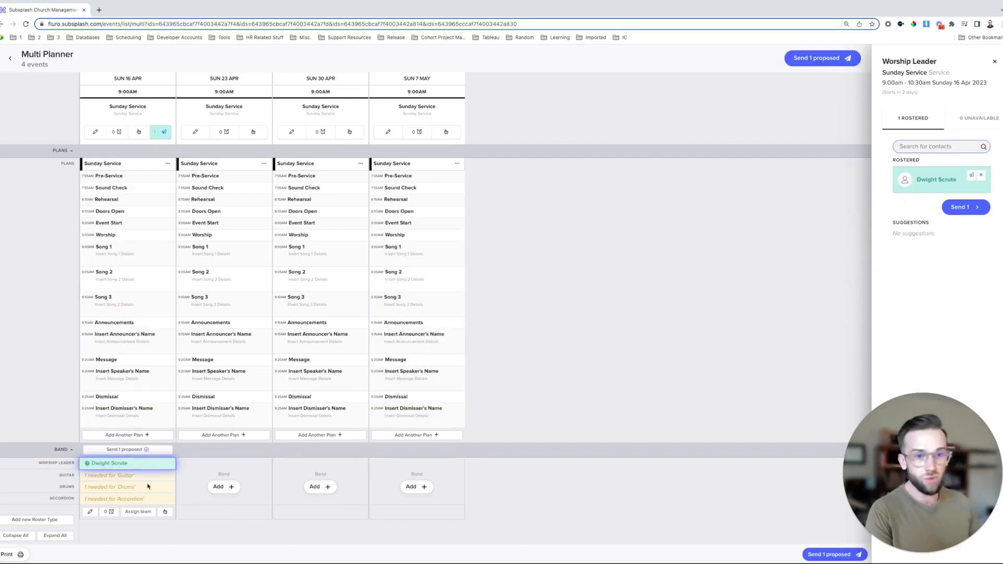
{"action": "left_click", "coordinate": [127, 465]}
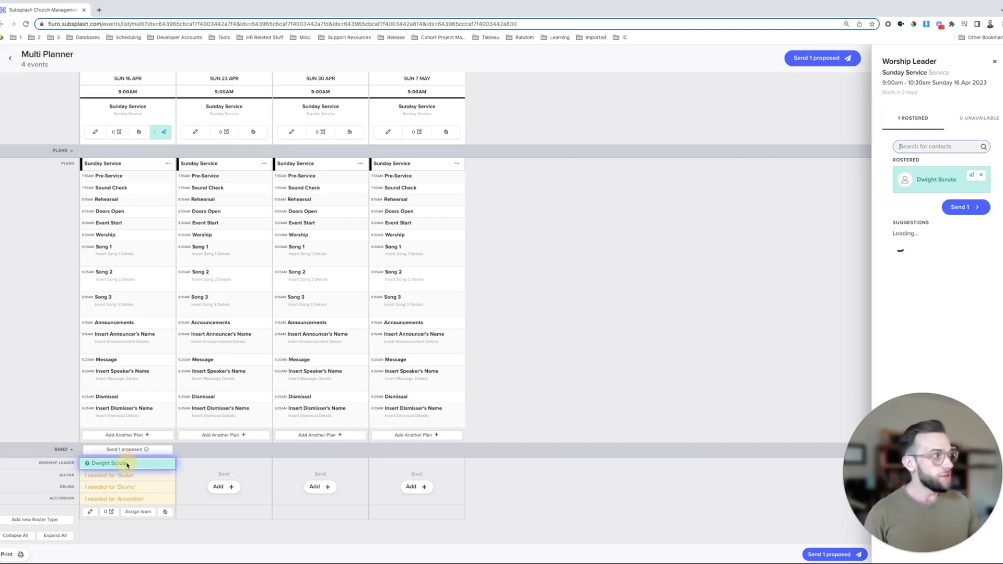
{"action": "left_click", "coordinate": [981, 176]}
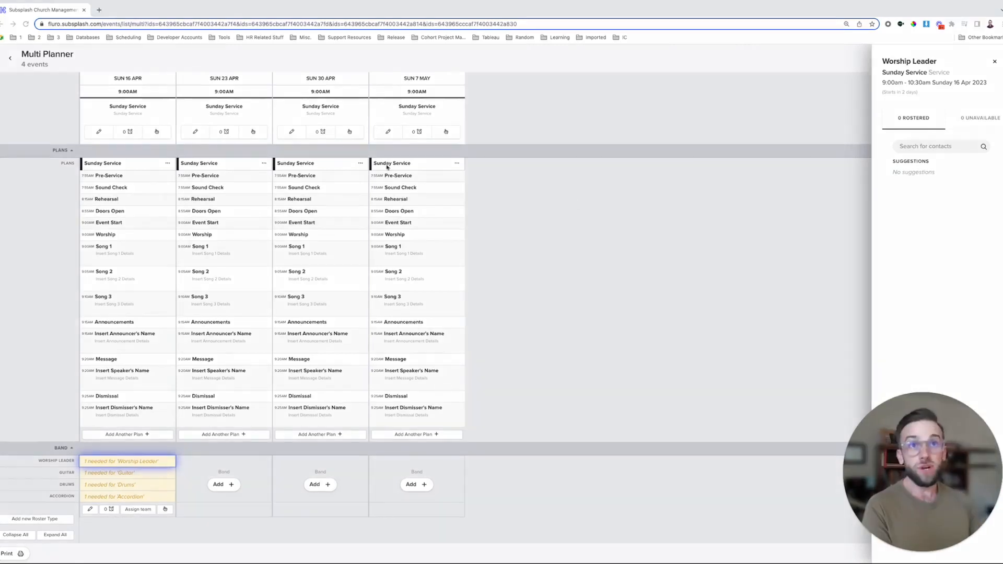
- Start a new volunteer team titled 'Band' under Volunteers > Teams and view its empty positions
{"action": "left_click", "coordinate": [10, 55]}
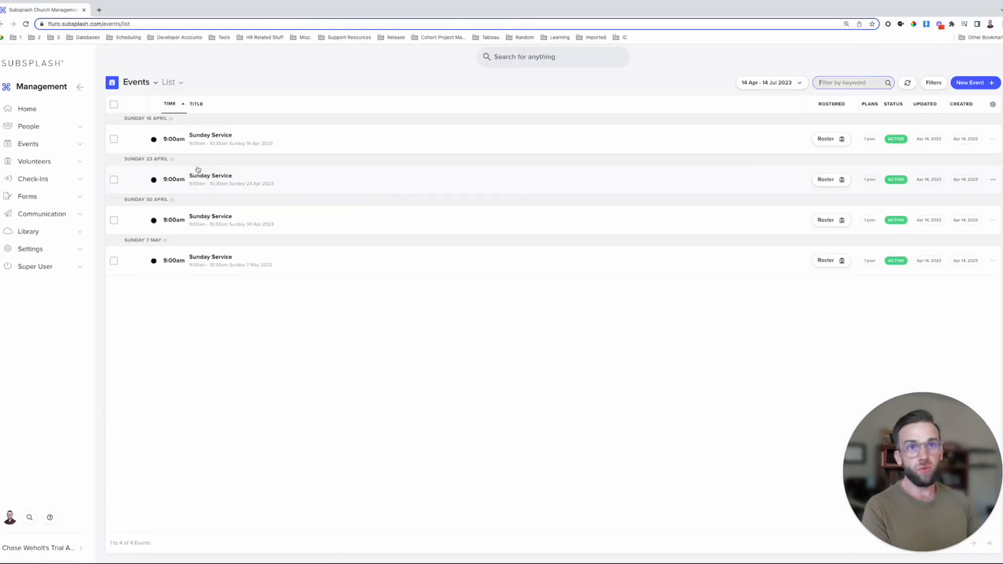
{"action": "left_click", "coordinate": [50, 161]}
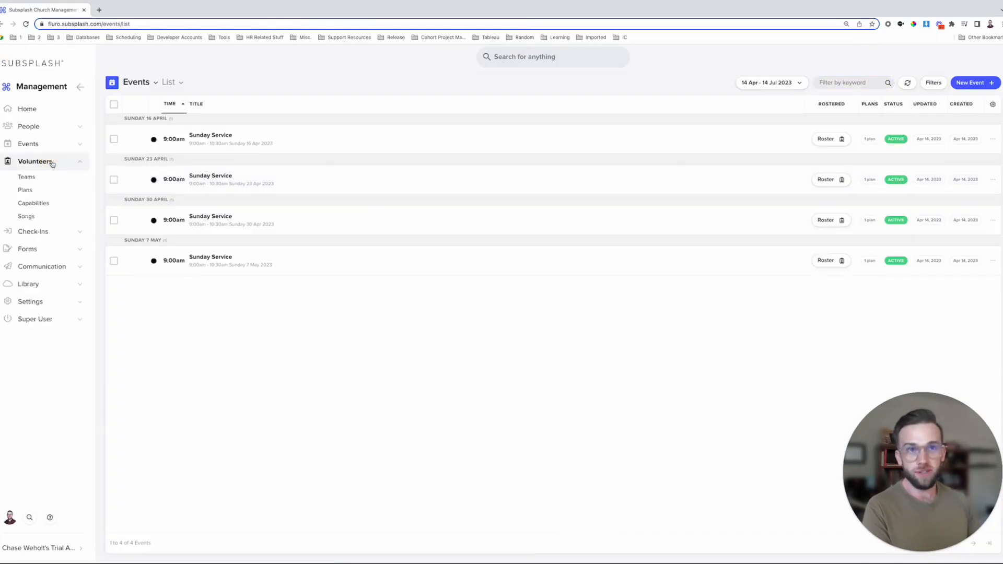
{"action": "left_click", "coordinate": [35, 178]}
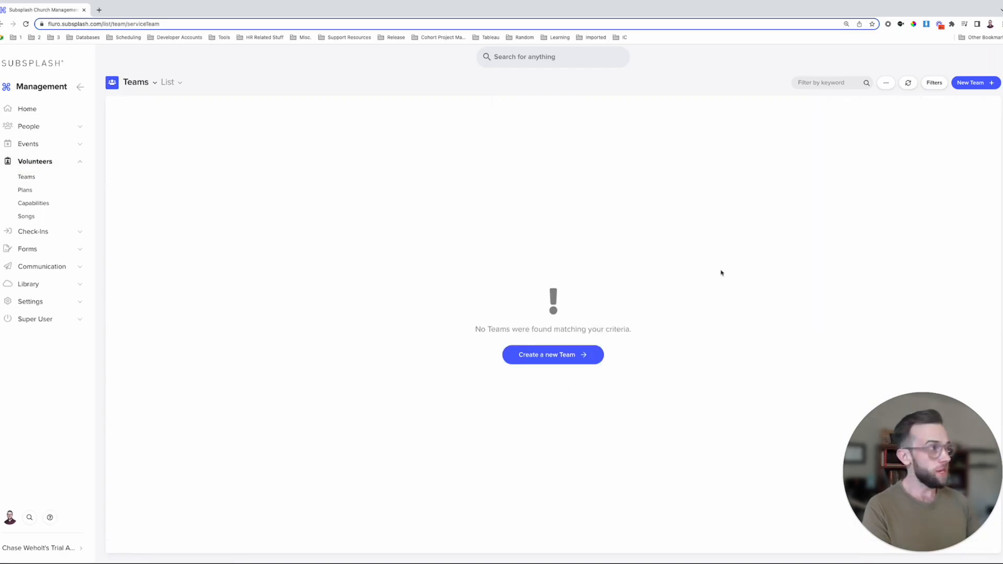
{"action": "left_click", "coordinate": [980, 85]}
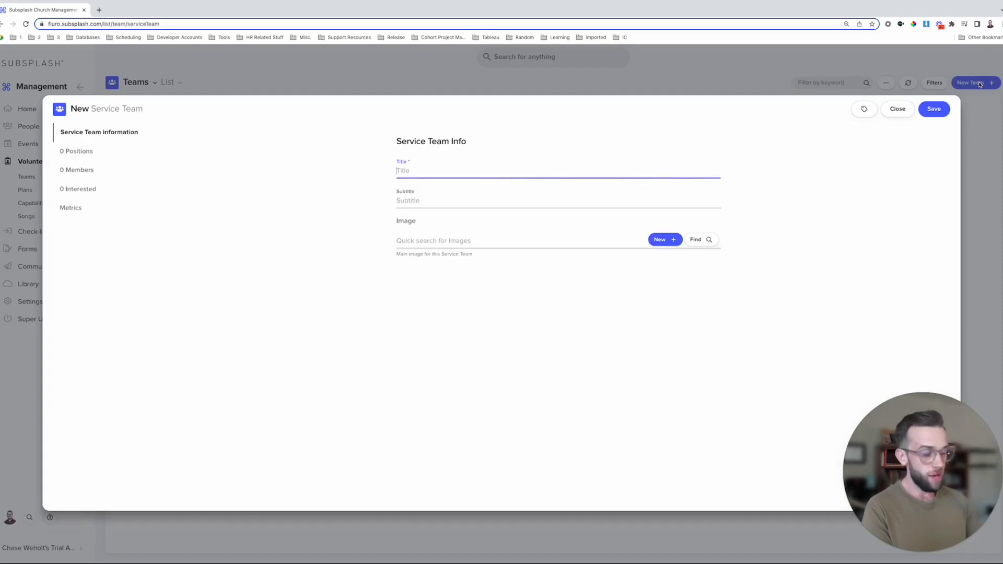
{"action": "type", "text": "Band"}
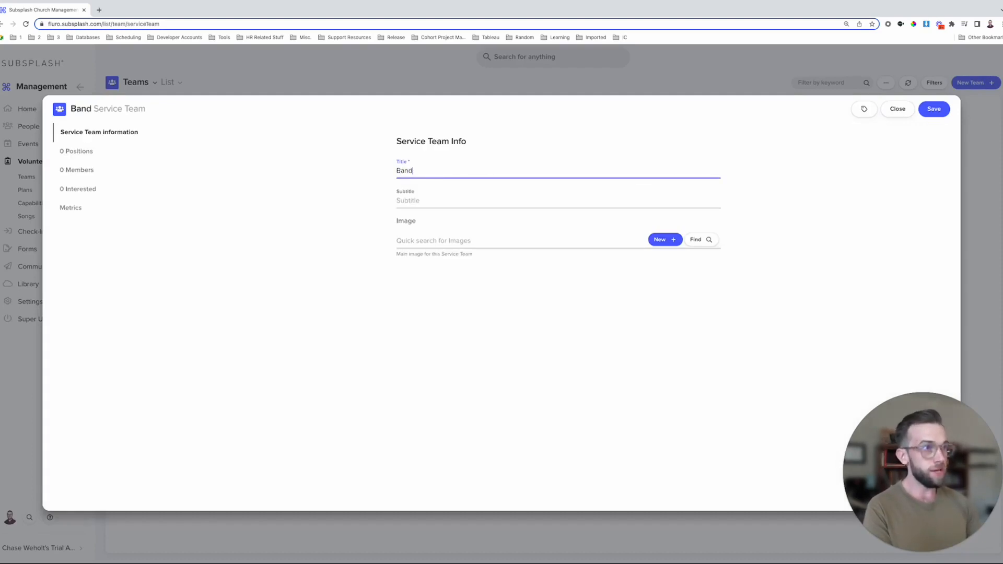
{"action": "left_click", "coordinate": [75, 152]}
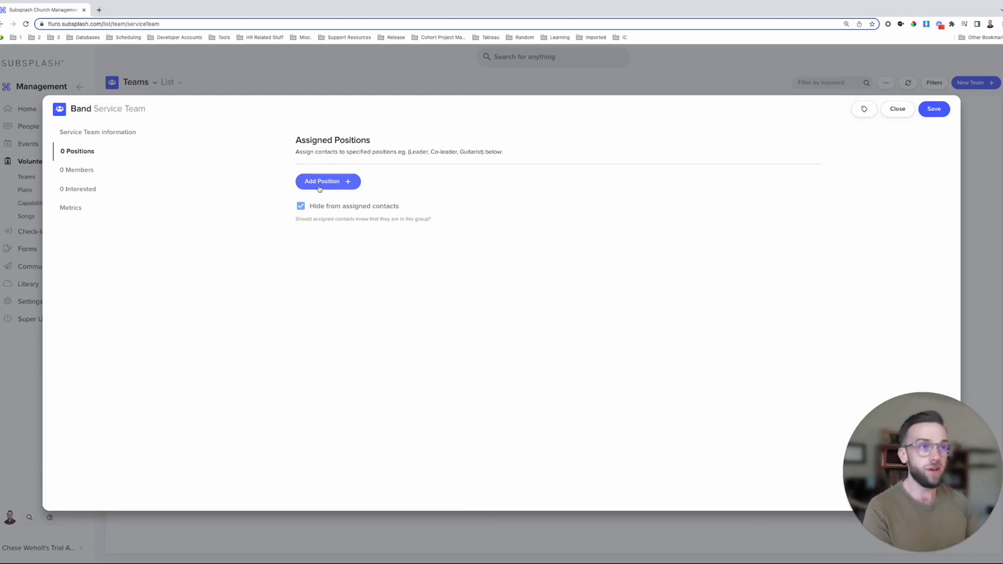
- Add a Worship Leader position to the Band team with Request Group Reports enabled
{"action": "left_click", "coordinate": [320, 187]}
{"action": "type", "text": "Worship Lead"}
{"action": "key", "text": "BackSpace"}
{"action": "key", "text": "BackSpace"}
{"action": "key", "text": "BackSpace"}
{"action": "type", "text": "Leader"}
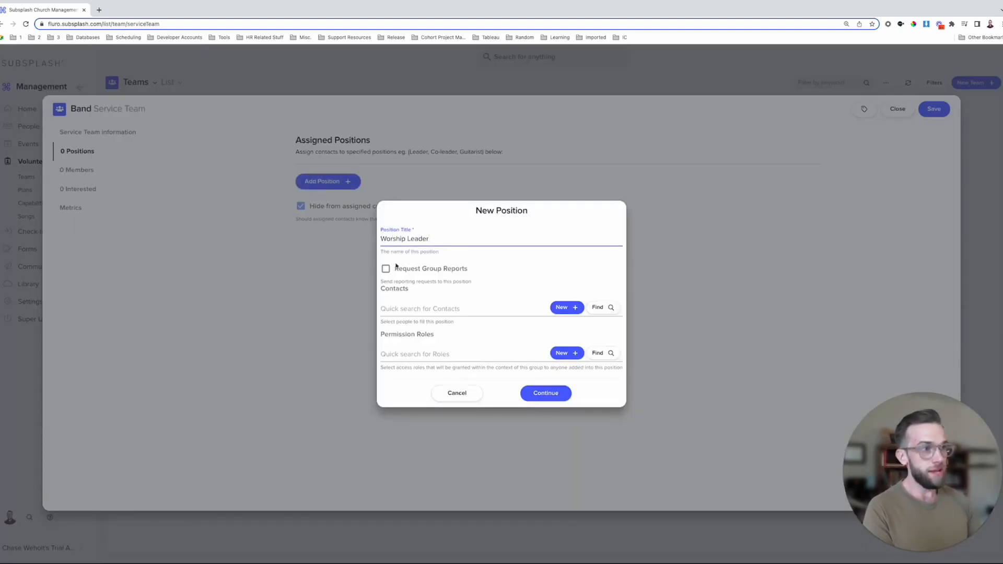
{"action": "left_click", "coordinate": [386, 270]}
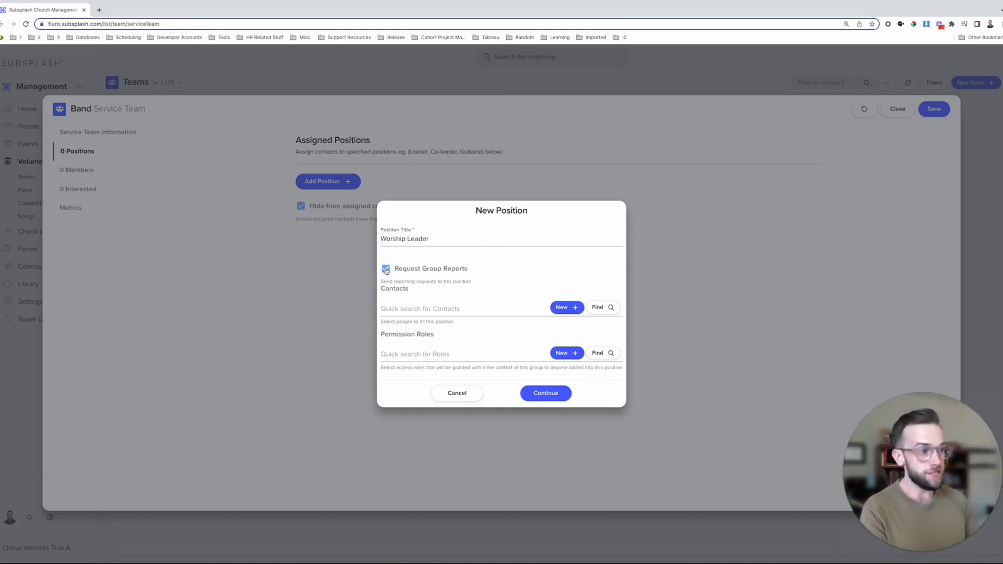
{"action": "left_click", "coordinate": [546, 395]}
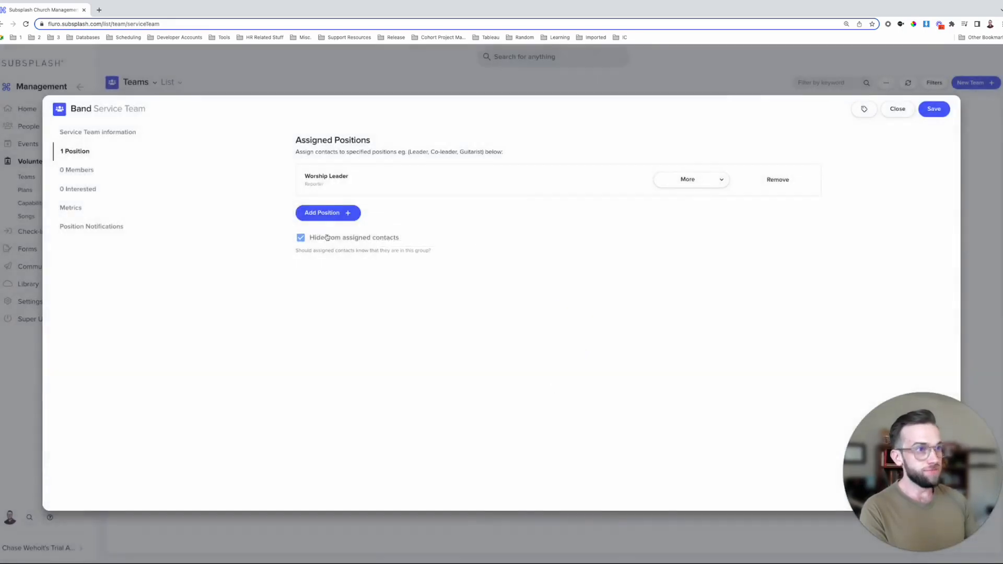
- Add Guitar, Drums and Accordion positions to the Band team
{"action": "left_click", "coordinate": [330, 216]}
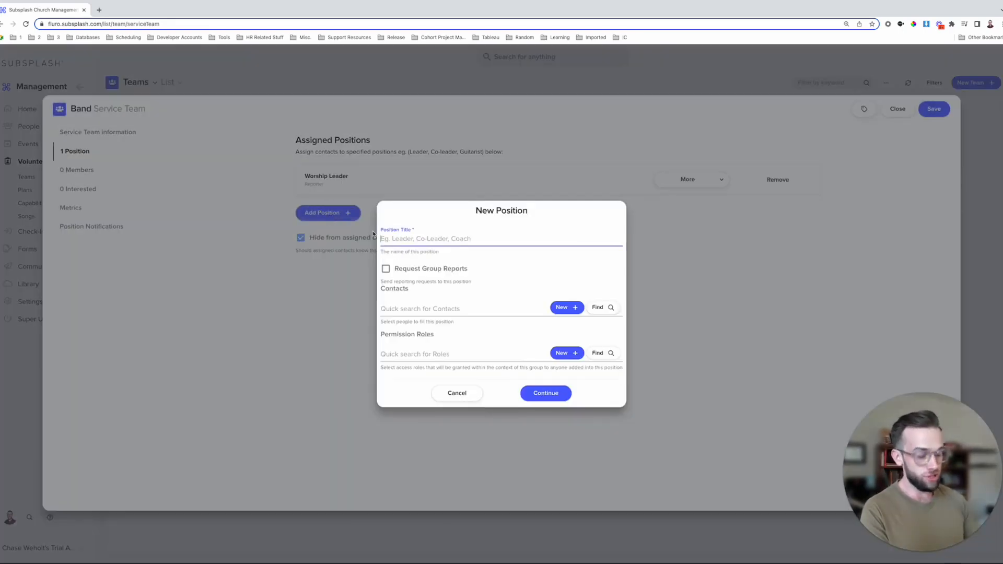
{"action": "type", "text": "Guitar"}
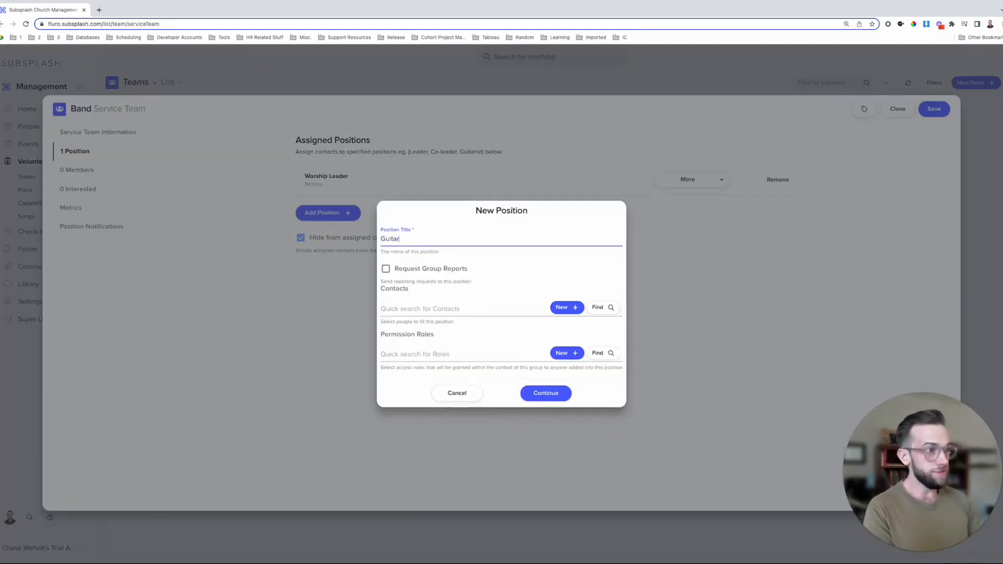
{"action": "left_click", "coordinate": [545, 394]}
{"action": "left_click", "coordinate": [328, 245]}
{"action": "type", "text": "Drums"}
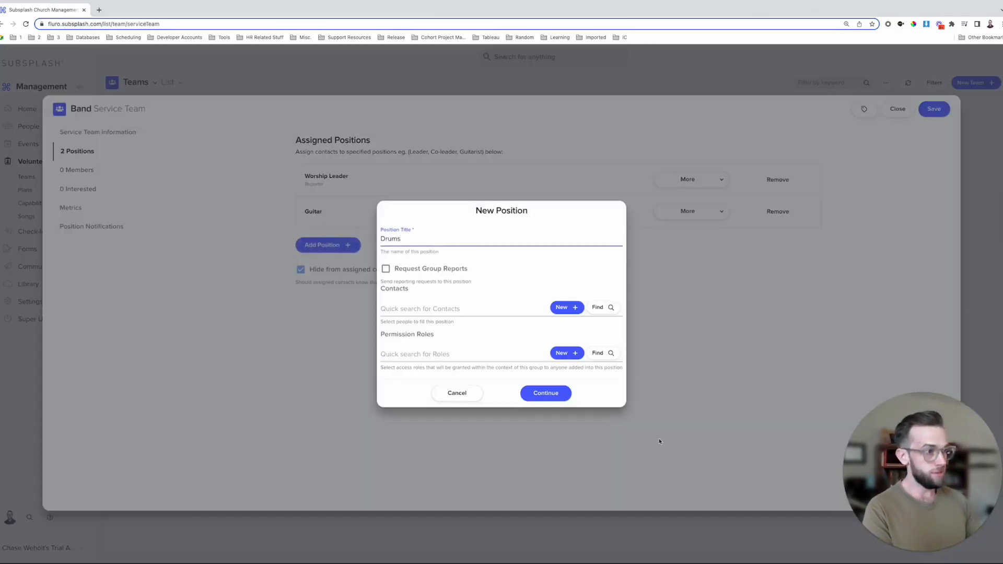
{"action": "left_click", "coordinate": [545, 393]}
{"action": "left_click", "coordinate": [324, 276]}
{"action": "type", "text": "Accordion"}
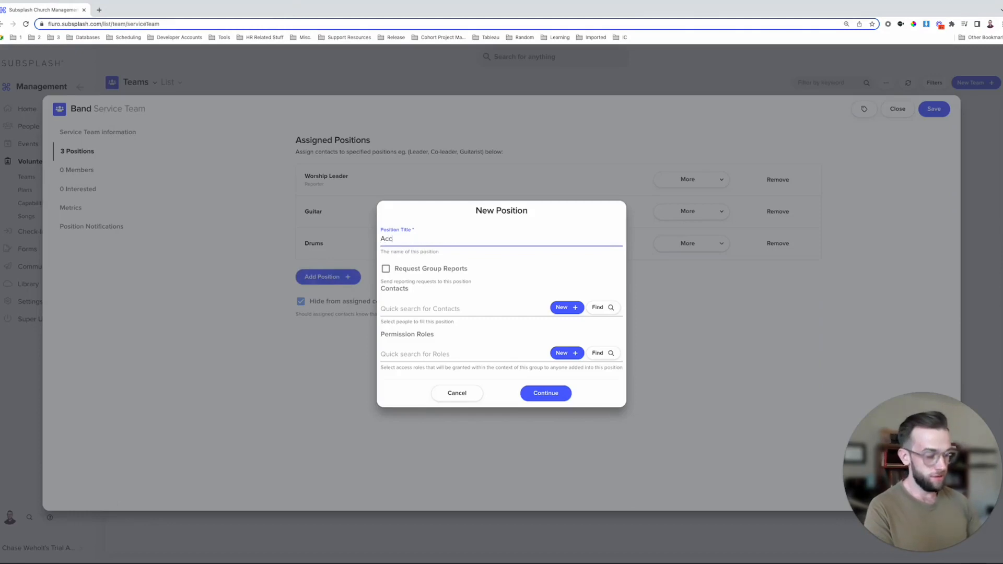
{"action": "left_click", "coordinate": [546, 392]}
{"action": "left_click", "coordinate": [62, 172]}
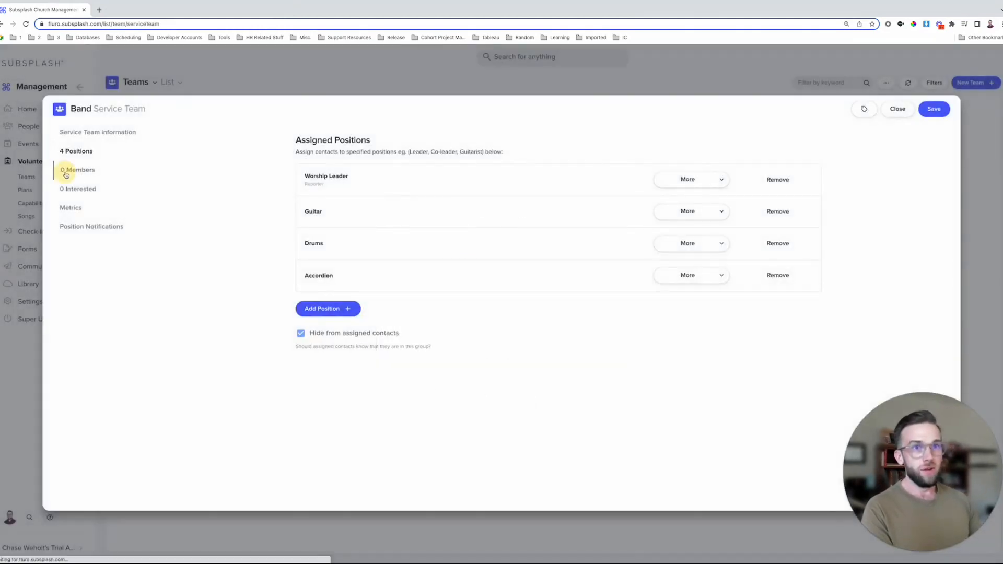
- Look over the team's interested contacts, metrics and position notifications tabs, then return to Members
{"action": "left_click", "coordinate": [86, 190]}
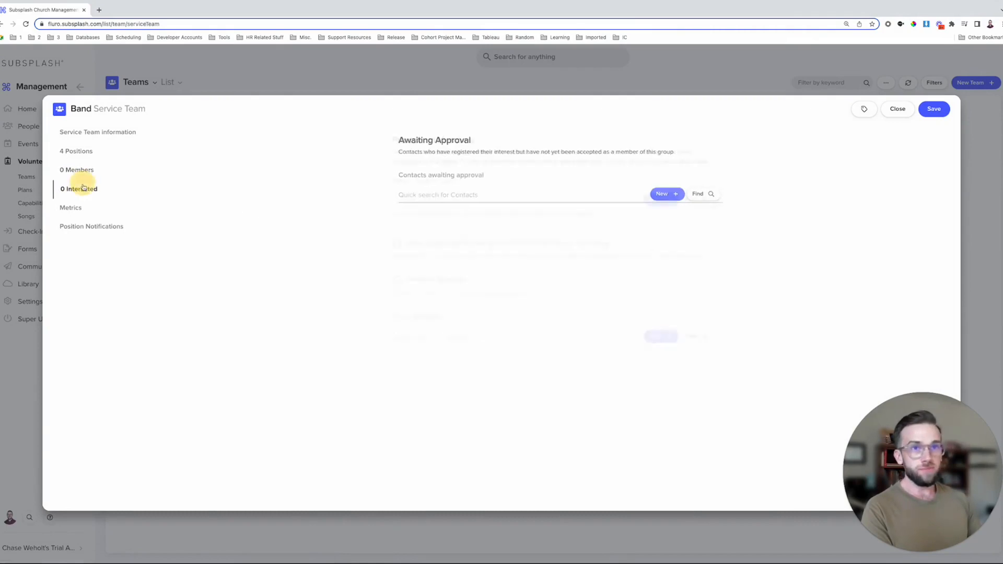
{"action": "left_click", "coordinate": [73, 208]}
{"action": "left_click", "coordinate": [102, 226]}
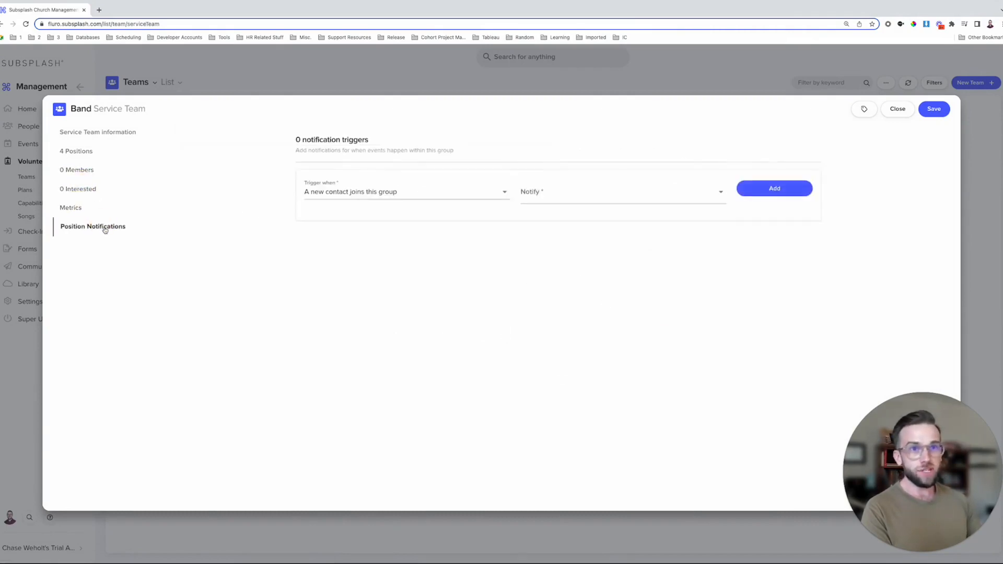
{"action": "left_click", "coordinate": [93, 172]}
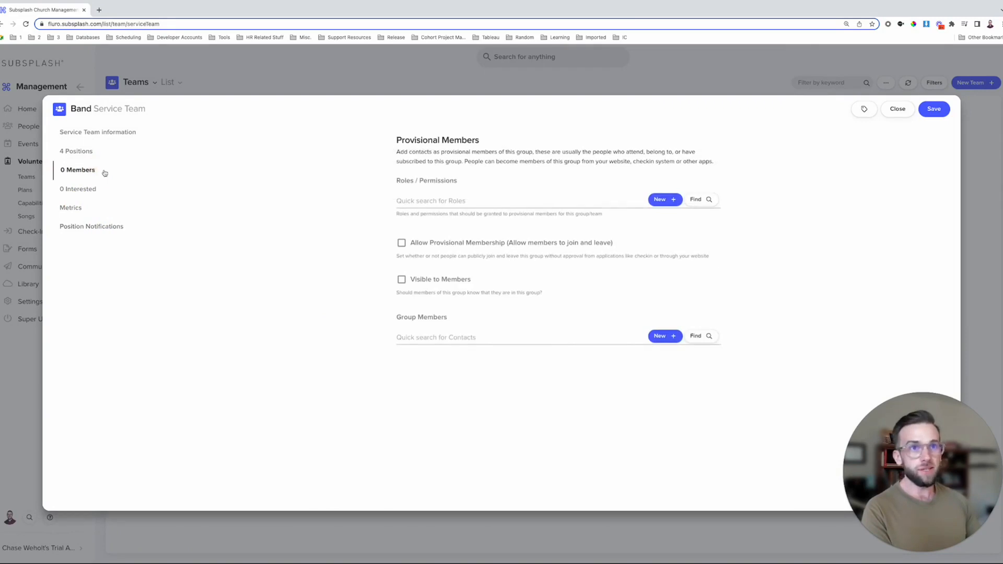
- Allow provisional membership and browse contacts to add as Group Members
{"action": "left_click", "coordinate": [402, 243]}
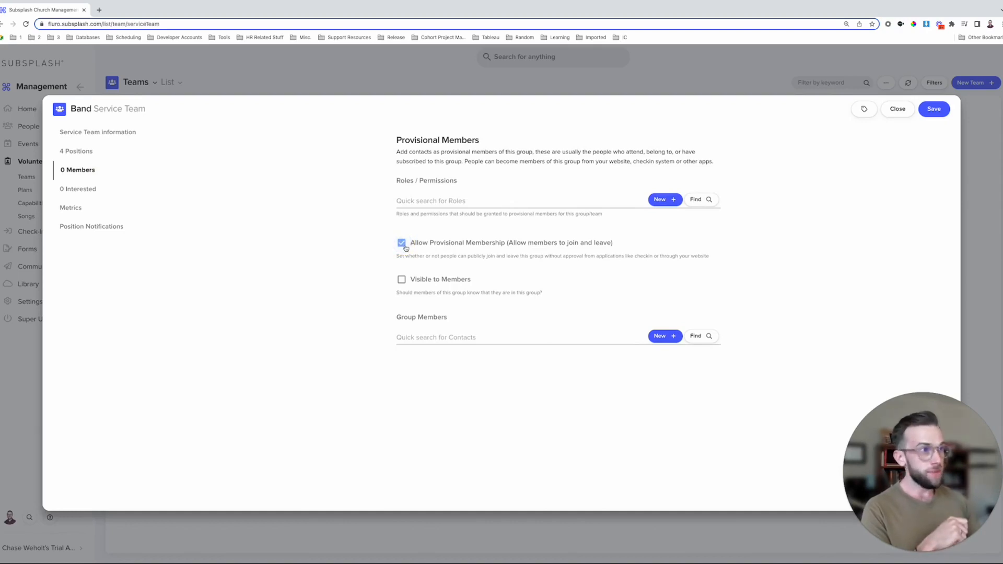
{"action": "left_click_drag", "start_coordinate": [448, 317], "coordinate": [376, 315]}
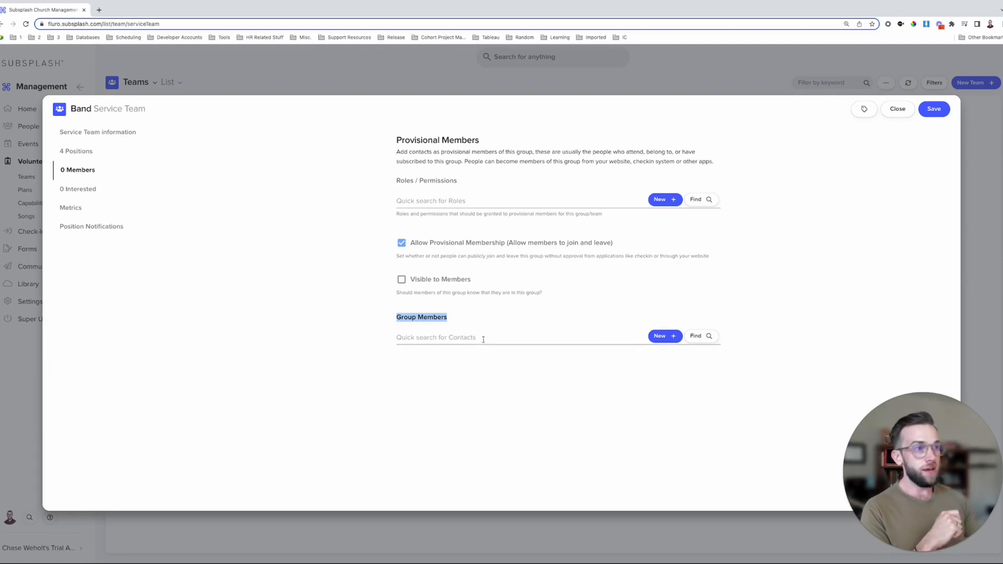
{"action": "left_click", "coordinate": [708, 338]}
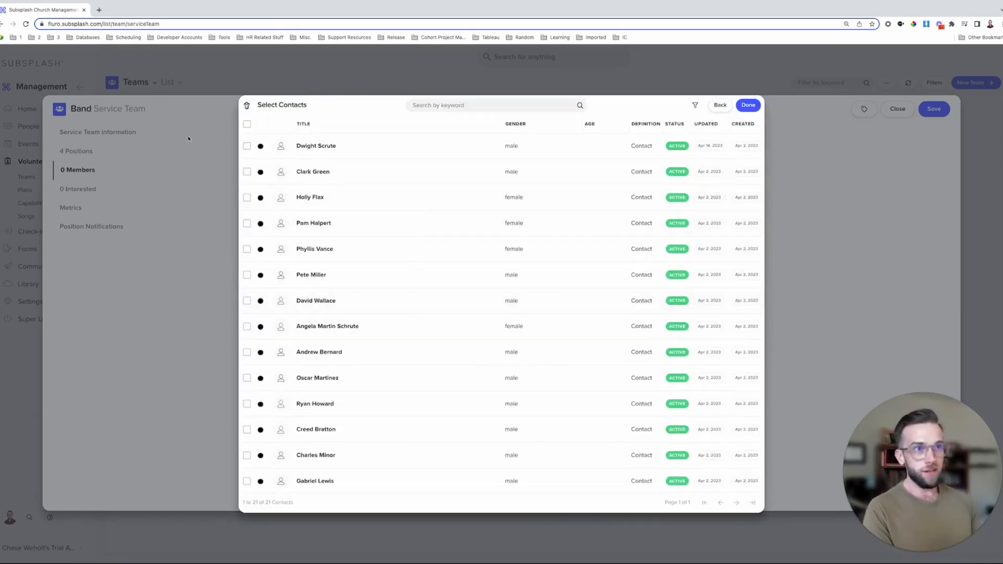
- Add four contacts to the Band team as group members
{"action": "left_click", "coordinate": [247, 146]}
{"action": "left_click", "coordinate": [247, 146]}
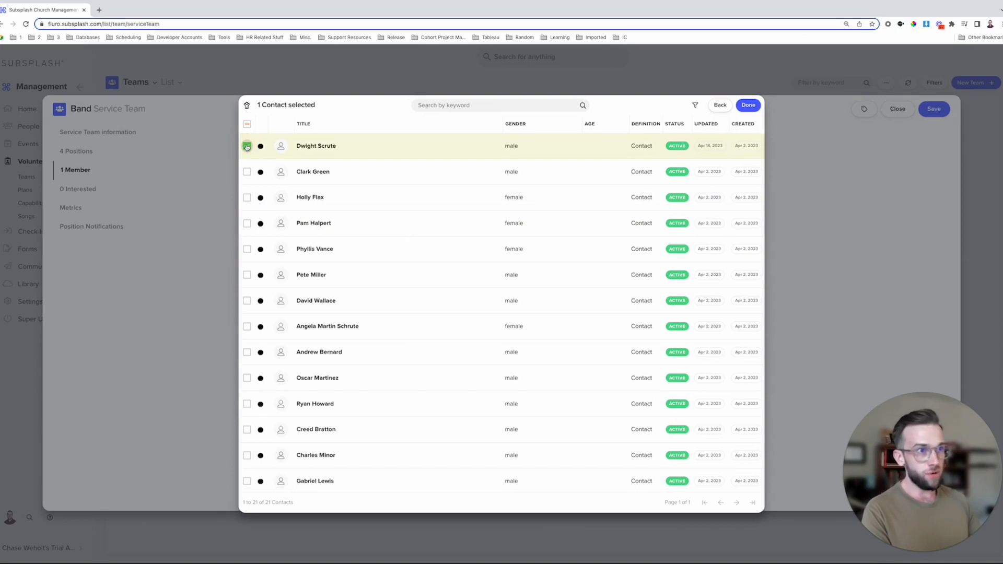
{"action": "left_click", "coordinate": [247, 224]}
{"action": "left_click", "coordinate": [247, 276]}
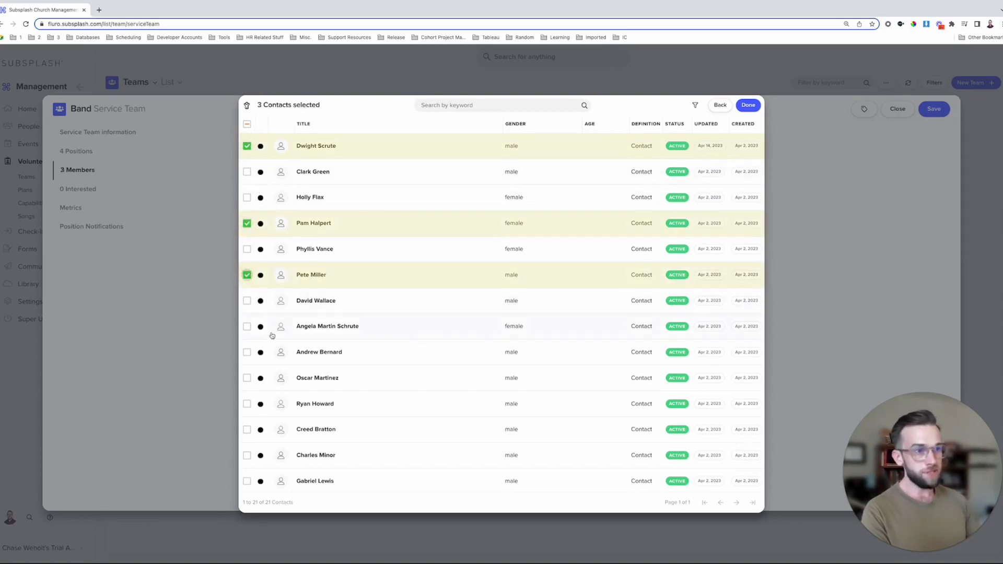
{"action": "left_click", "coordinate": [246, 378]}
{"action": "left_click", "coordinate": [748, 105]}
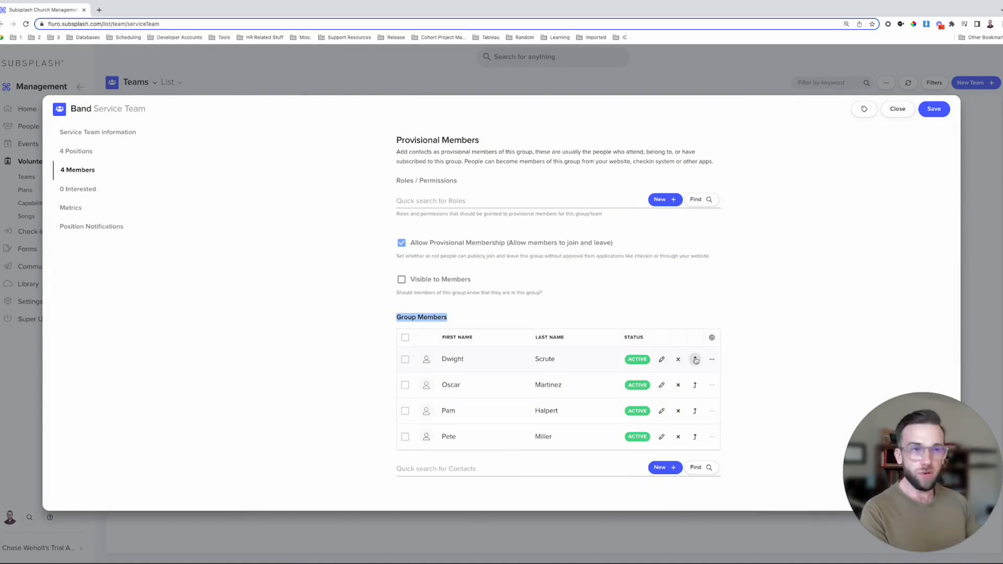
- Promote the four members to Worship Leader, Guitar, Drums and Accordion, and review the positions
{"action": "left_click", "coordinate": [694, 359]}
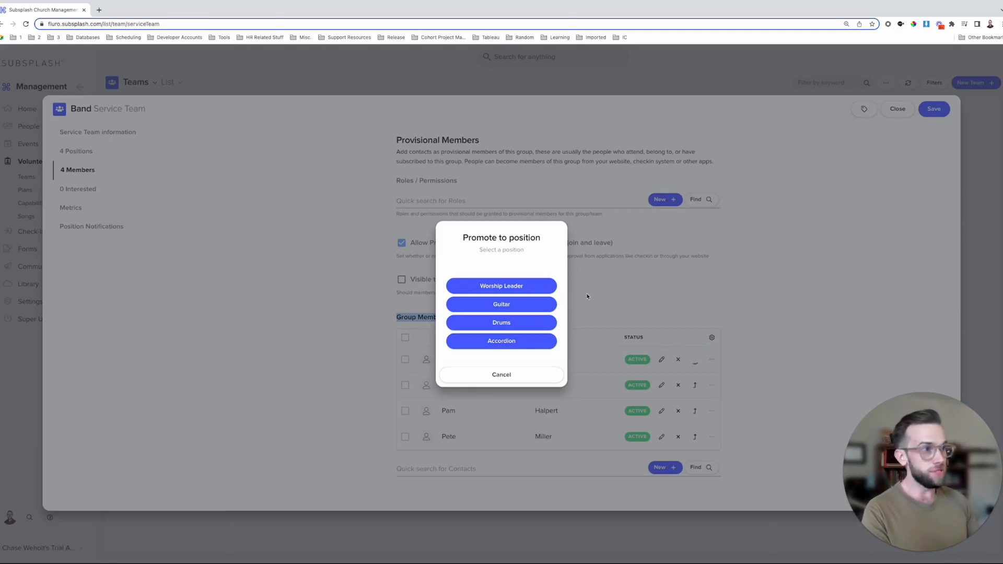
{"action": "left_click", "coordinate": [532, 288]}
{"action": "left_click", "coordinate": [695, 359]}
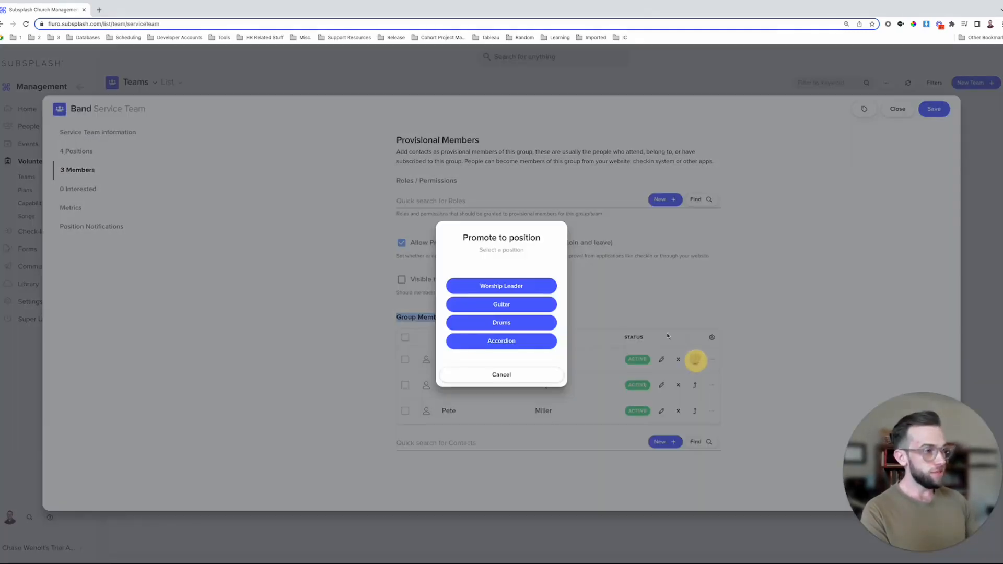
{"action": "left_click", "coordinate": [539, 304]}
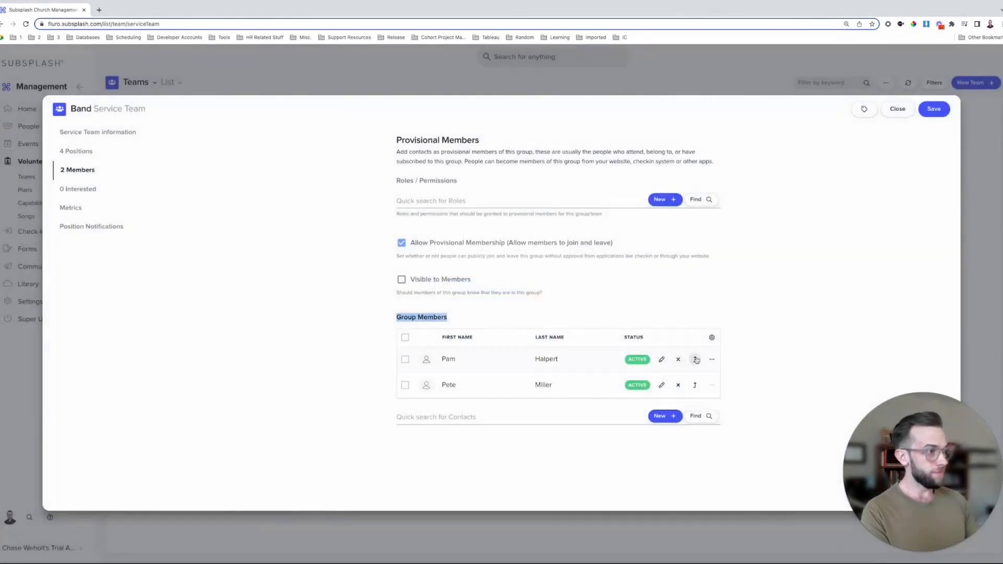
{"action": "left_click", "coordinate": [695, 359]}
{"action": "left_click", "coordinate": [517, 322]}
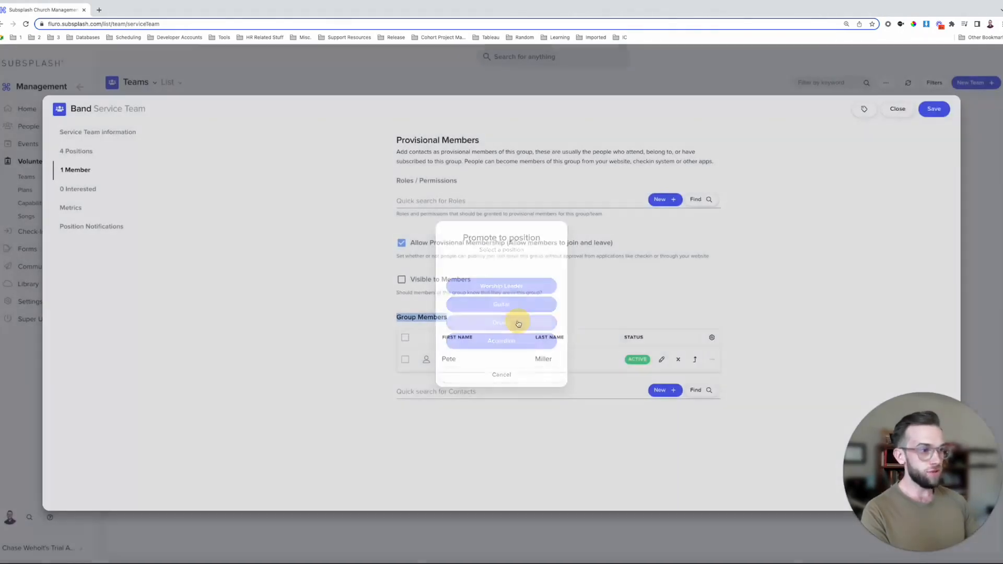
{"action": "left_click", "coordinate": [695, 359]}
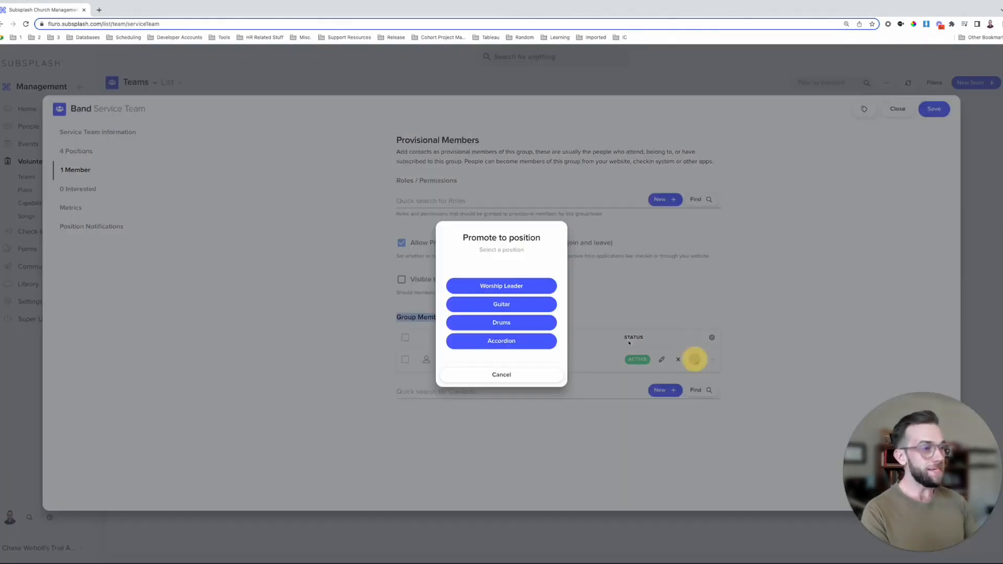
{"action": "left_click", "coordinate": [519, 342]}
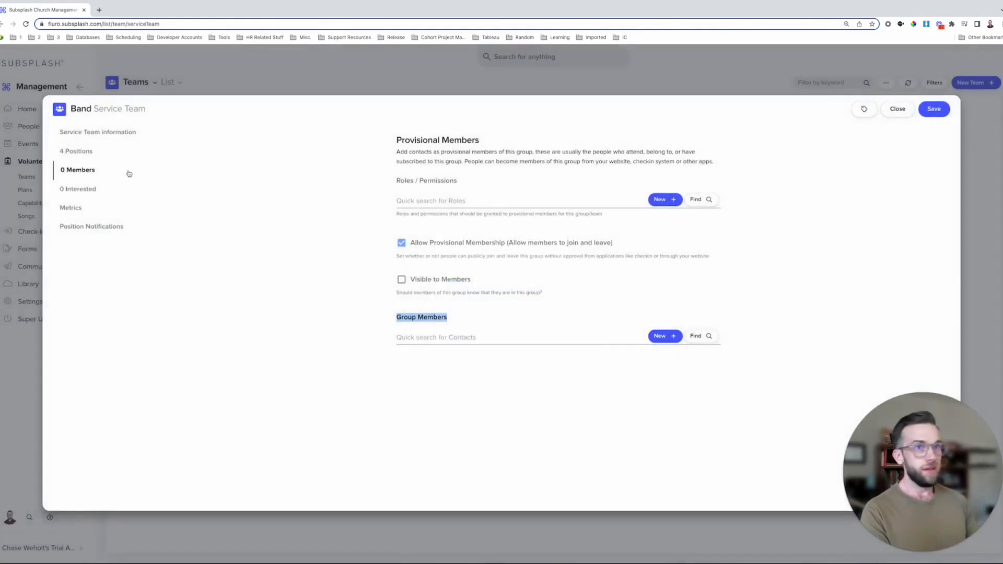
{"action": "left_click", "coordinate": [77, 153]}
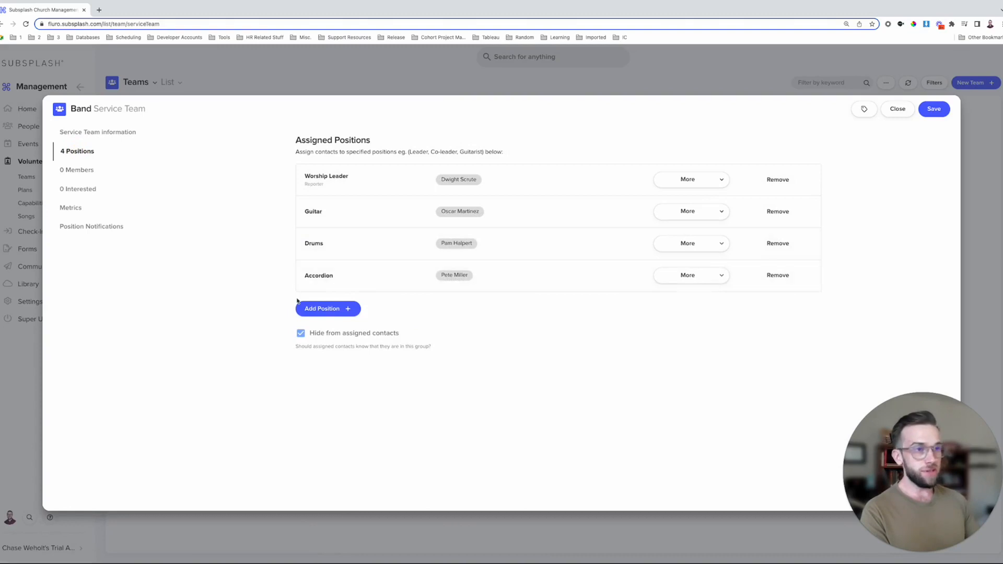
- Save the Band team and go to the Events > Event Tracks list
{"action": "left_click", "coordinate": [934, 110]}
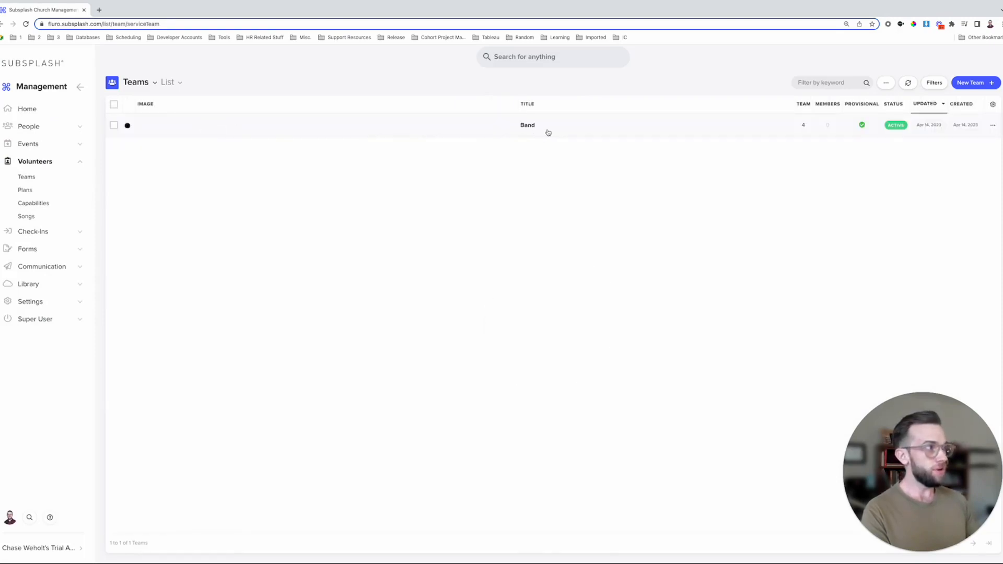
{"action": "left_click", "coordinate": [43, 147]}
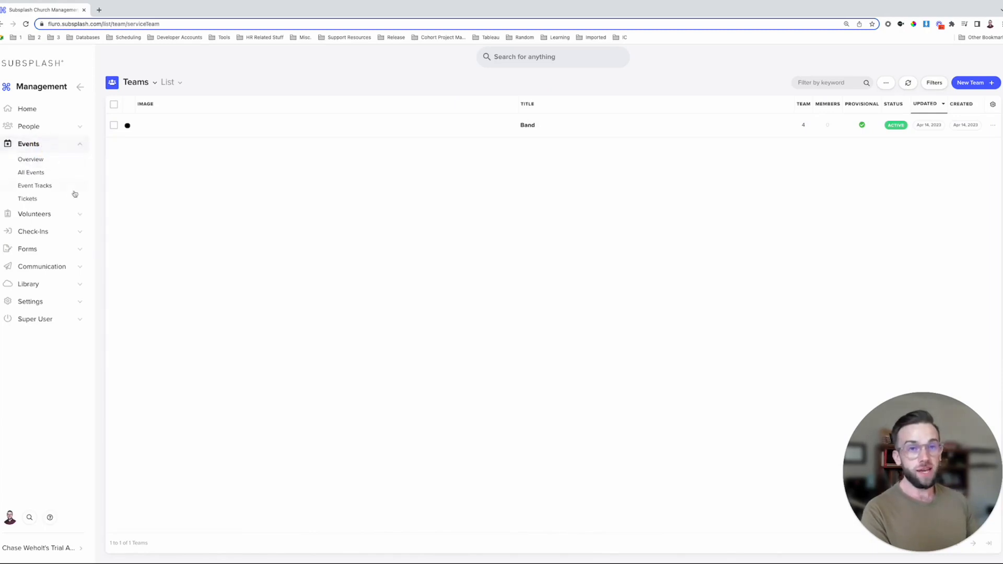
{"action": "left_click", "coordinate": [56, 188]}
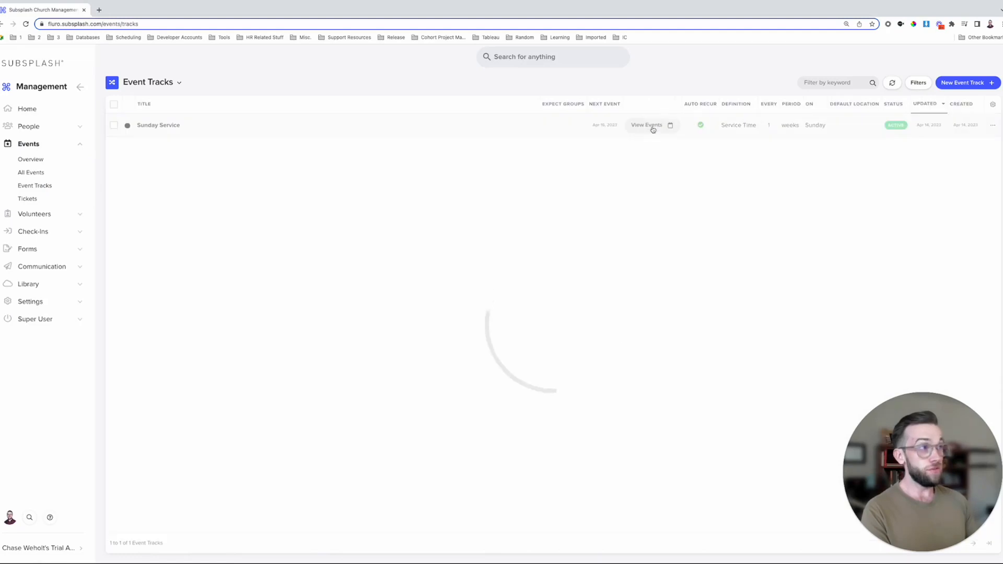
- Select all four Sunday Service events and open them together in the Multi Planner
{"action": "left_click", "coordinate": [42, 174]}
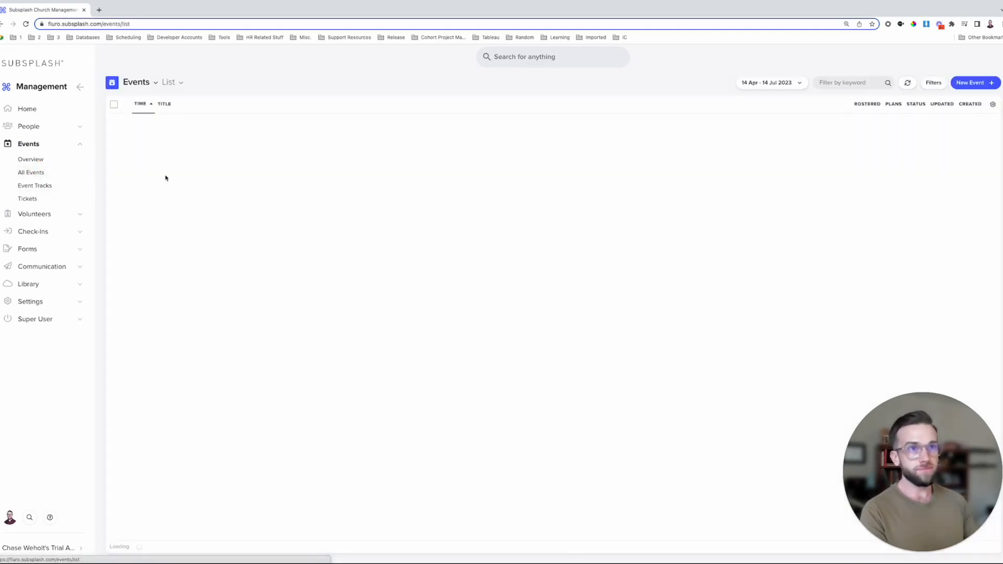
{"action": "left_click", "coordinate": [113, 105]}
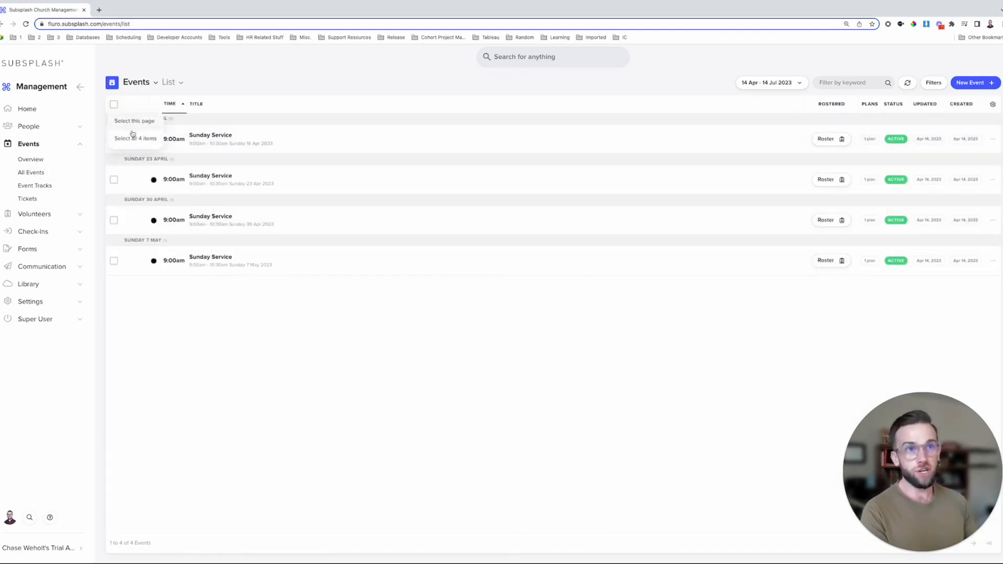
{"action": "left_click", "coordinate": [146, 140]}
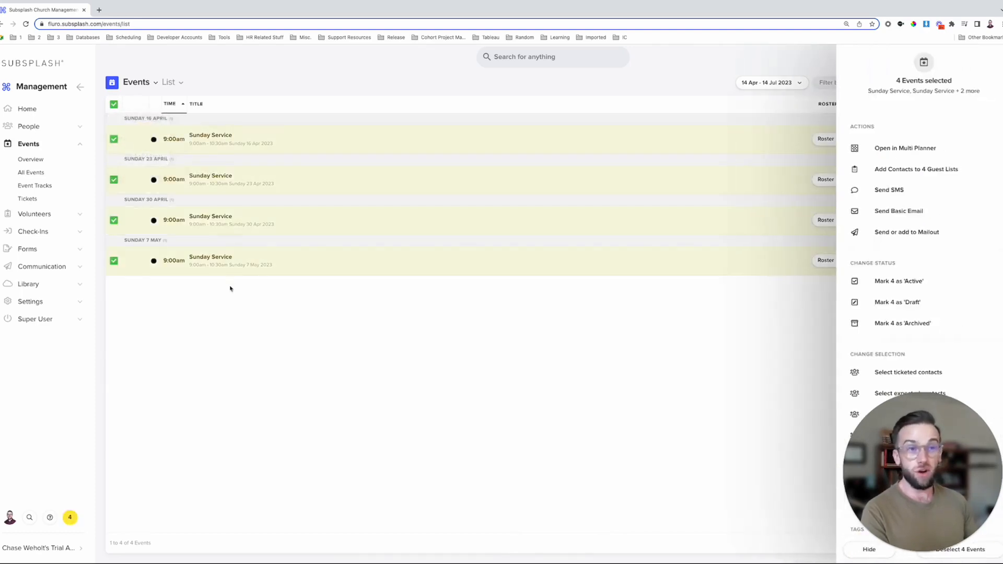
{"action": "left_click", "coordinate": [911, 150]}
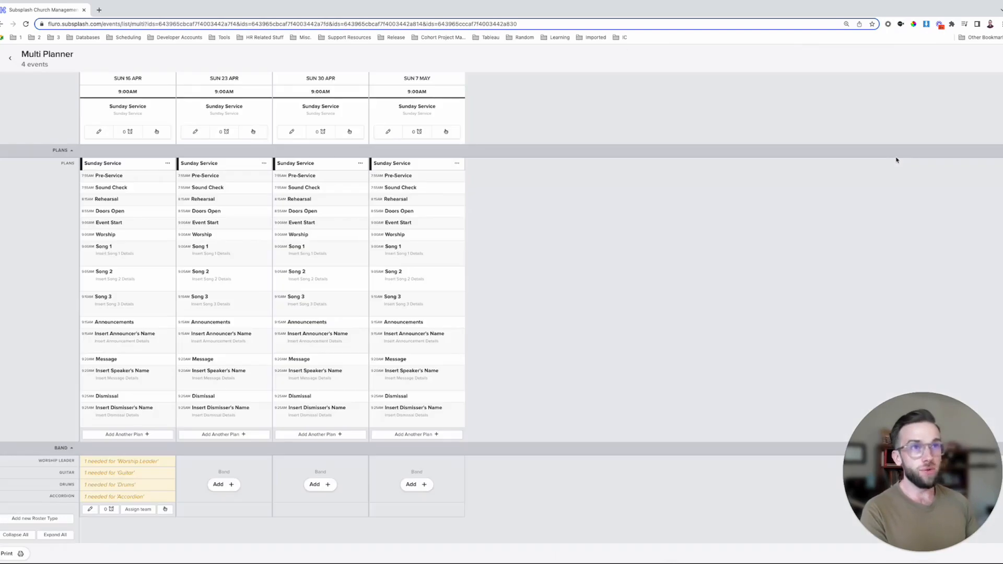
- Assign the Band team to the 16 Apr column, proposing its members for all four positions
{"action": "left_click", "coordinate": [144, 511]}
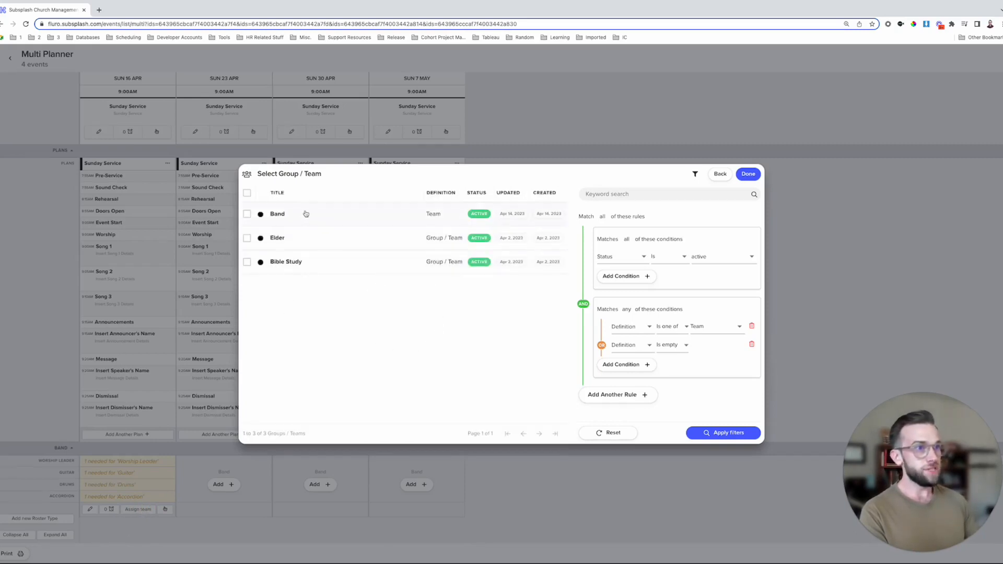
{"action": "left_click", "coordinate": [308, 213]}
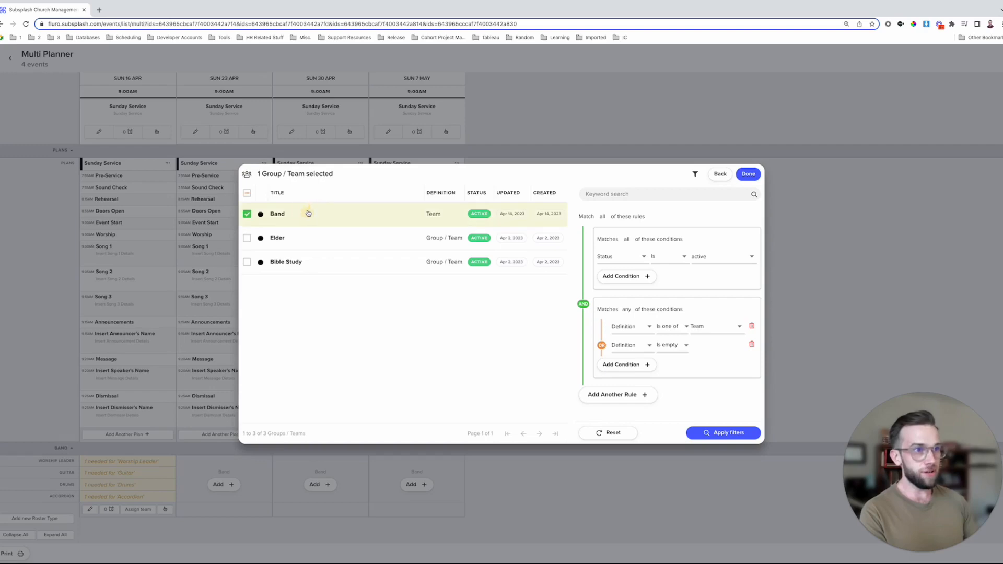
{"action": "left_click", "coordinate": [748, 174]}
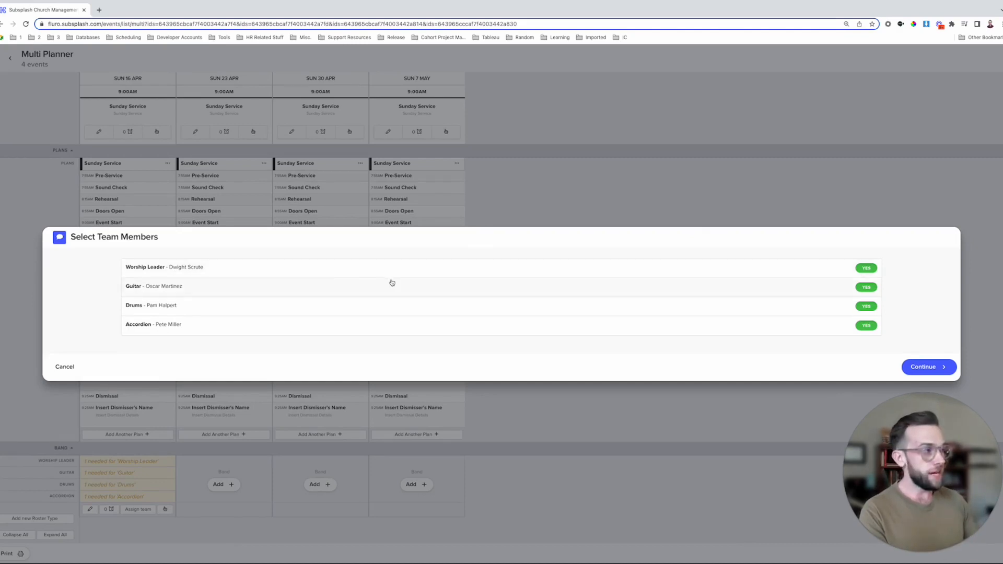
{"action": "left_click", "coordinate": [929, 367]}
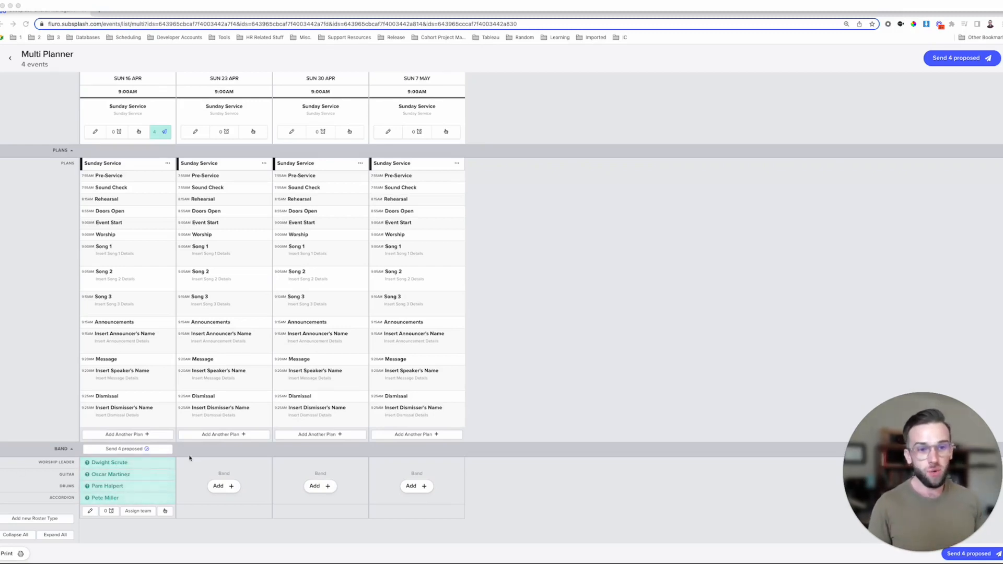
- Swap the 16 Apr guitarist for a different contact found by a contact search
{"action": "scroll", "coordinate": [172, 459], "scroll_direction": "down", "scroll_amount": 1}
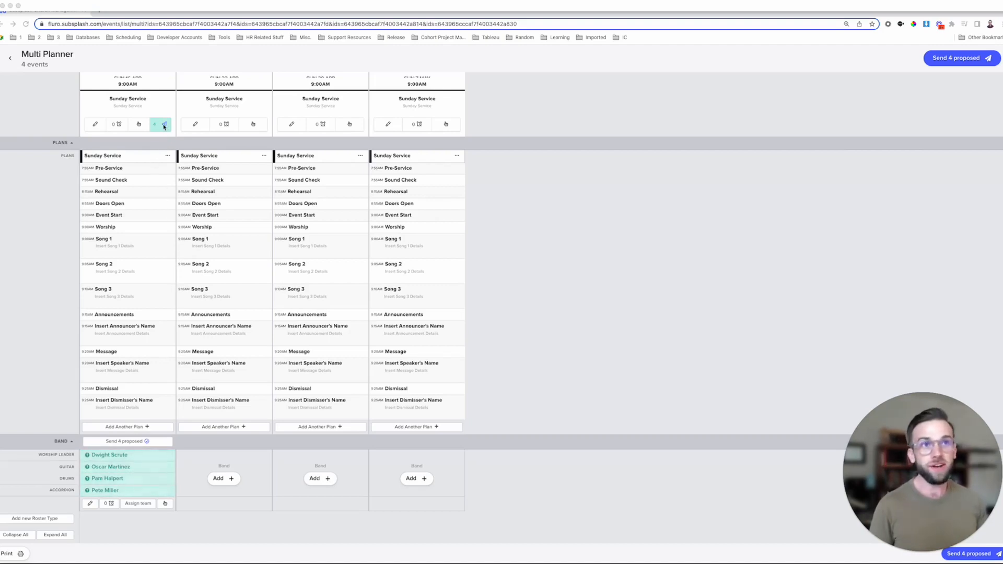
{"action": "scroll", "coordinate": [164, 126], "scroll_direction": "up", "scroll_amount": 1}
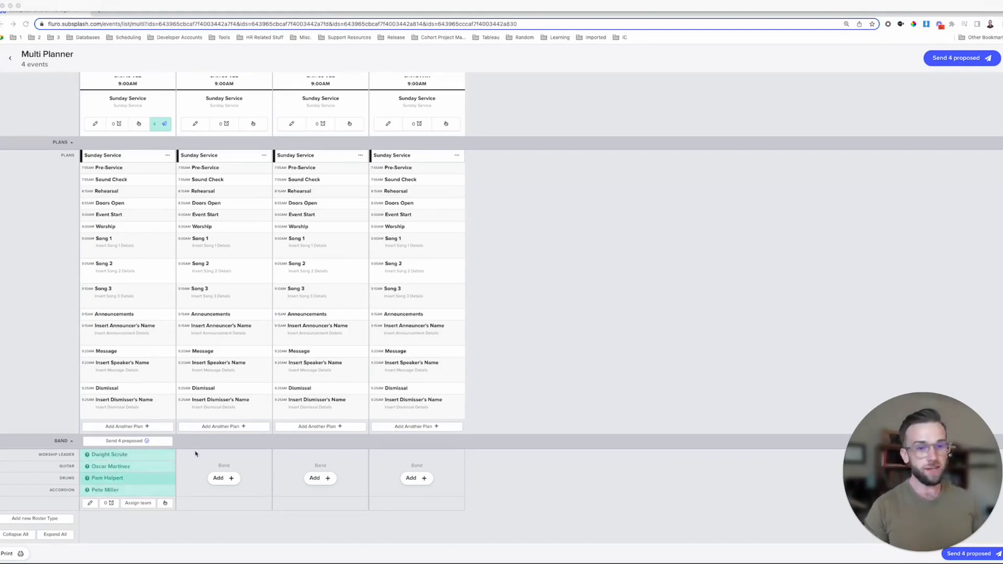
{"action": "left_click", "coordinate": [154, 466]}
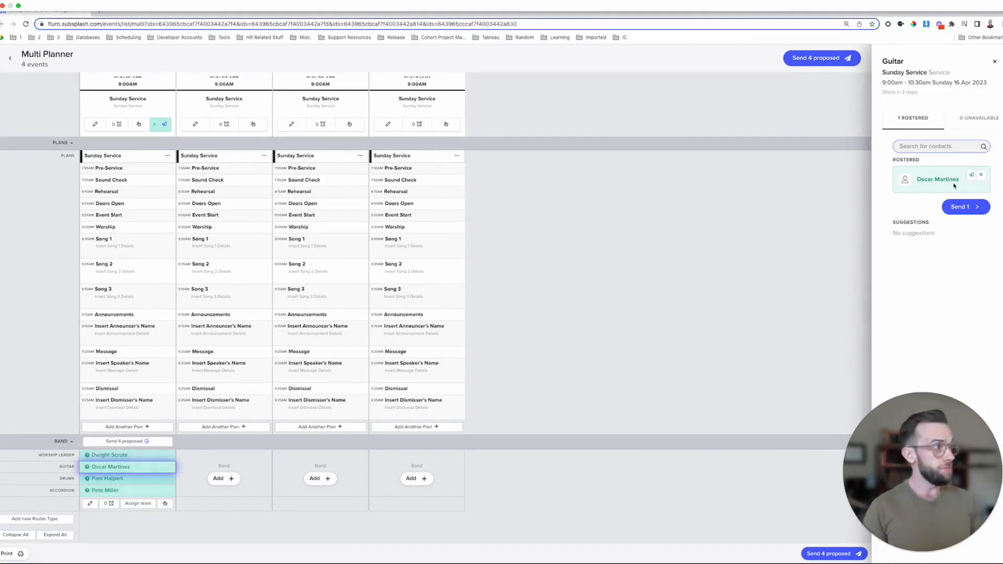
{"action": "left_click", "coordinate": [981, 176]}
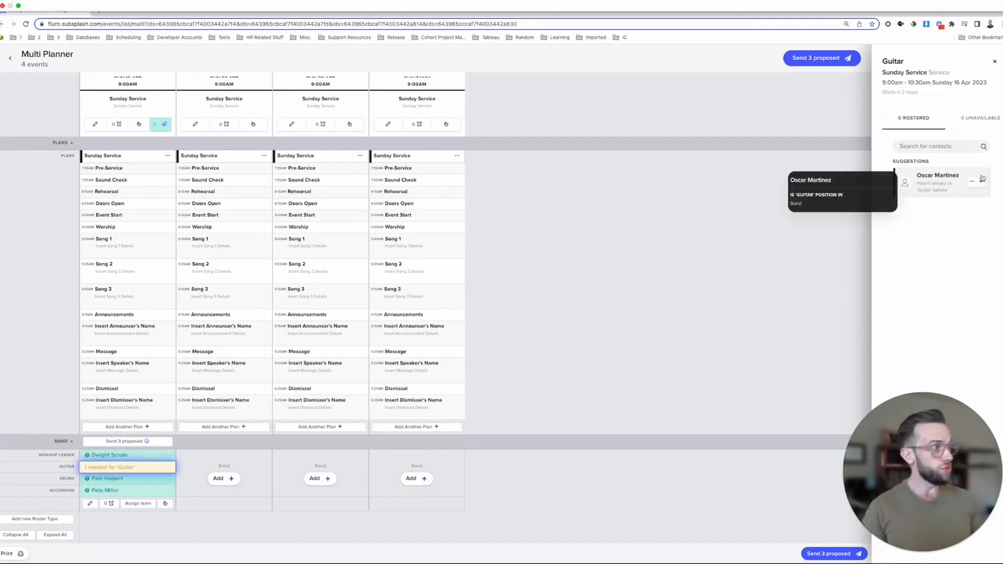
{"action": "left_click", "coordinate": [960, 146]}
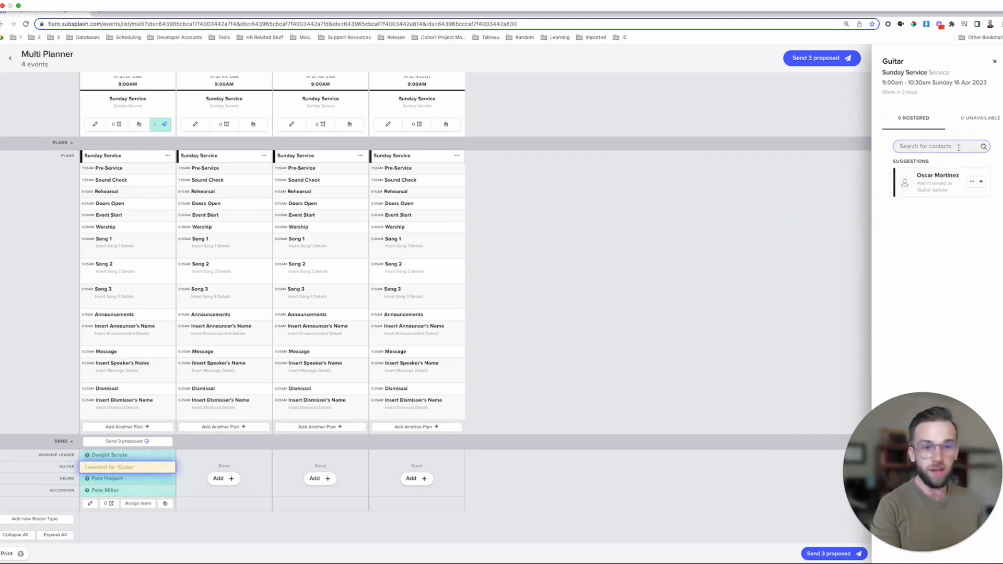
{"action": "type", "text": "Jim"}
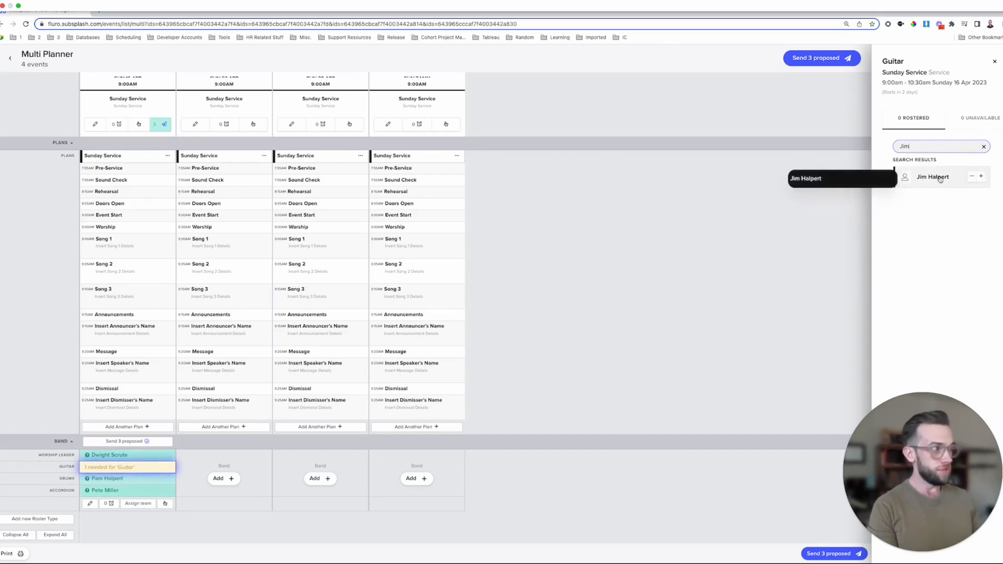
{"action": "left_click", "coordinate": [981, 177]}
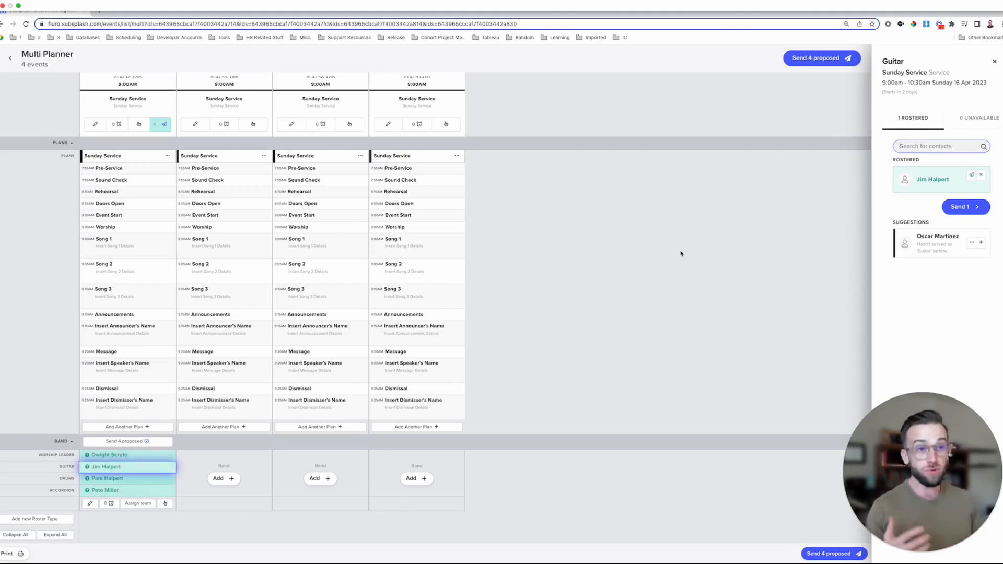
{"action": "left_click_drag", "start_coordinate": [938, 224], "coordinate": [881, 226]}
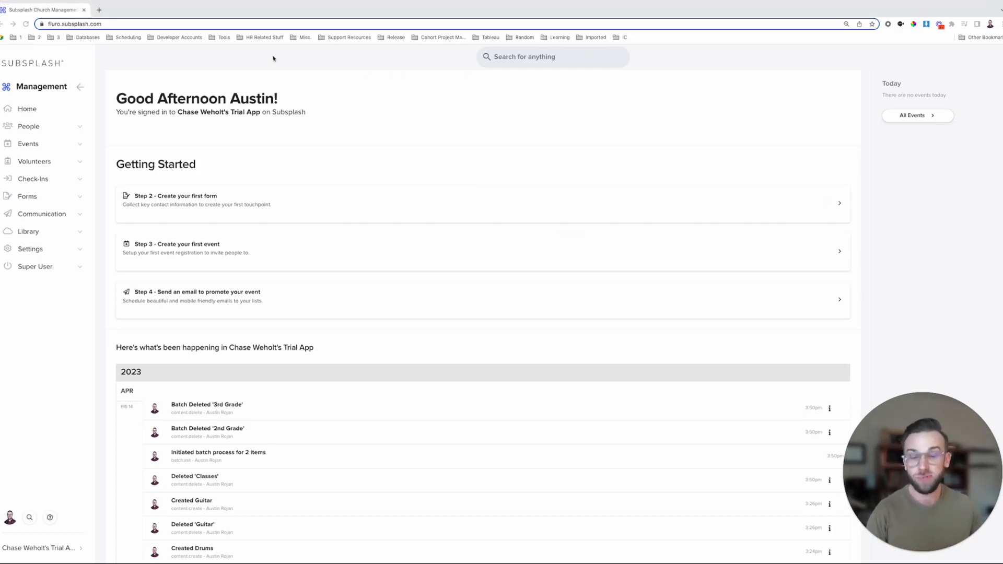
- From People > Groups/Teams, define and save a new group type titled 'Class'
{"action": "left_click", "coordinate": [54, 127]}
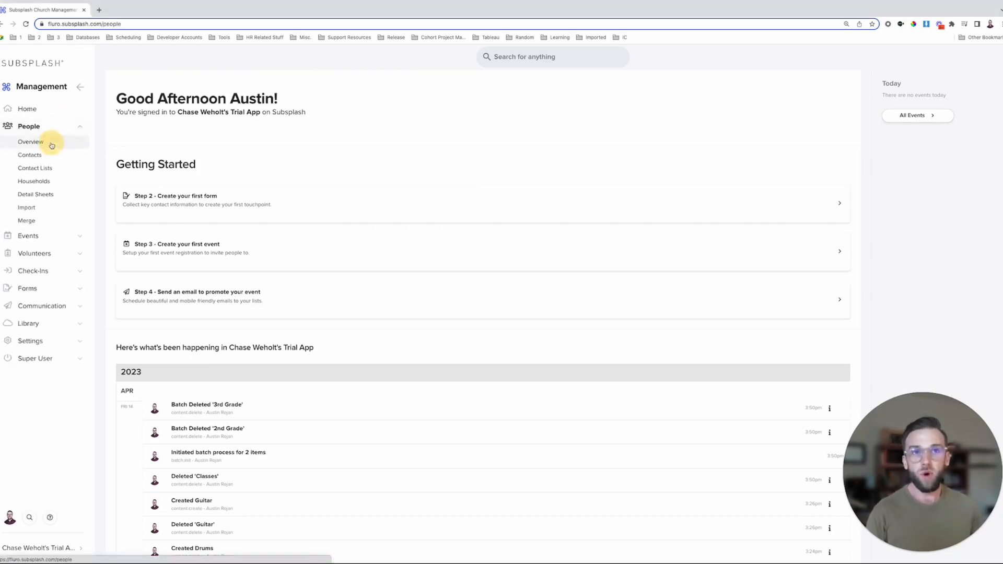
{"action": "left_click", "coordinate": [52, 144]}
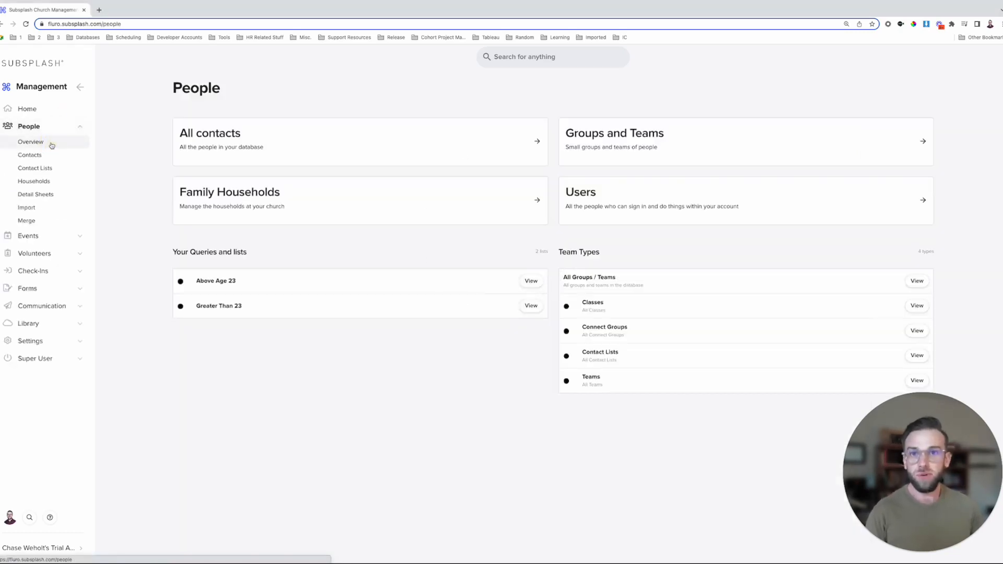
{"action": "left_click", "coordinate": [614, 141]}
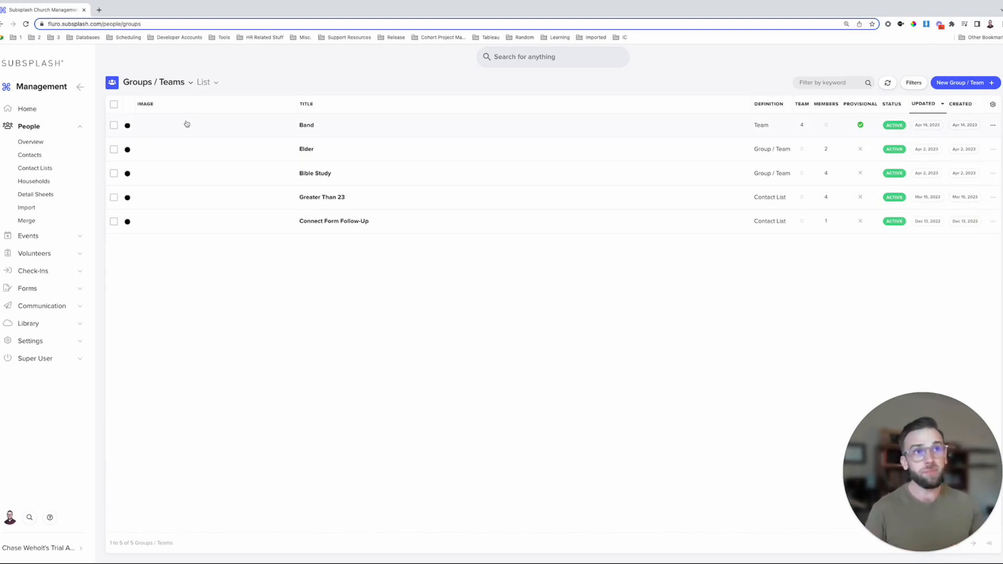
{"action": "left_click", "coordinate": [191, 83]}
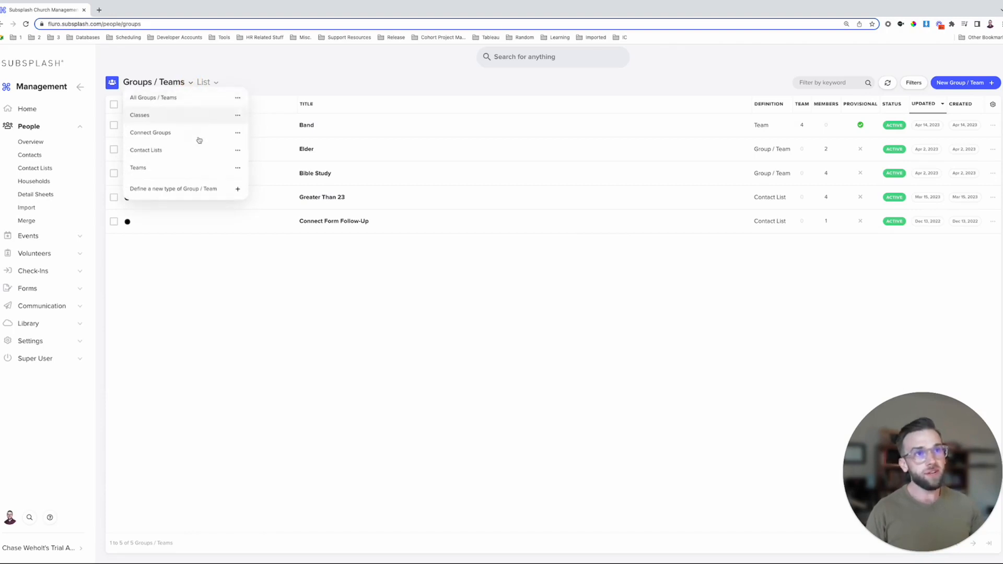
{"action": "left_click", "coordinate": [198, 192]}
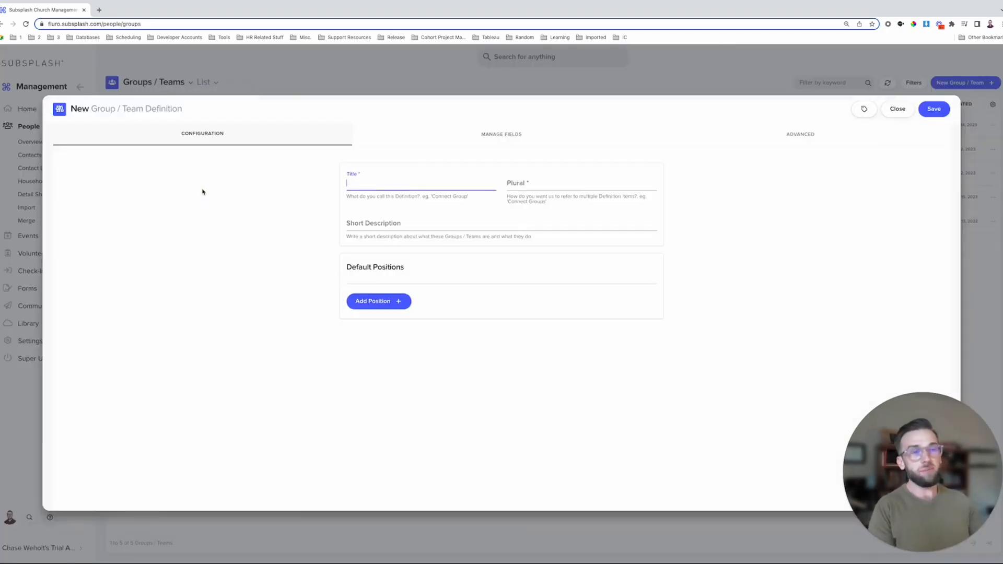
{"action": "type", "text": "Class"}
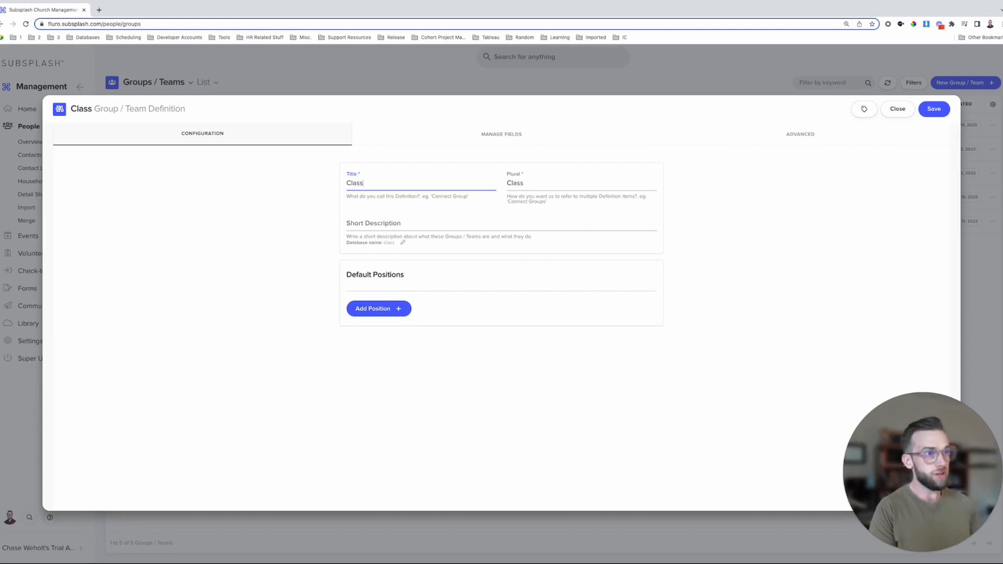
{"action": "left_click", "coordinate": [940, 111]}
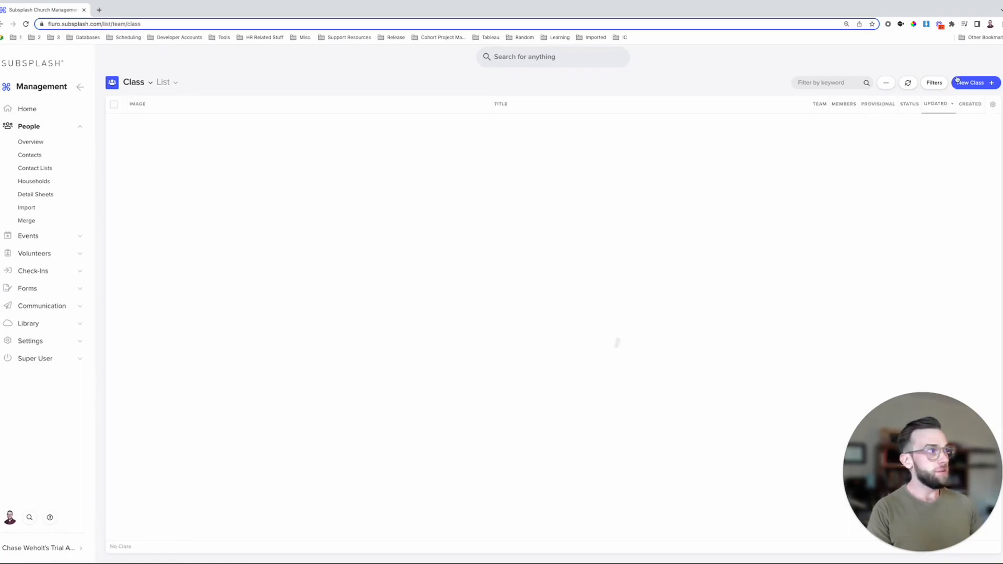
- Start a new class and title it 'Nursery'
{"action": "left_click", "coordinate": [975, 83]}
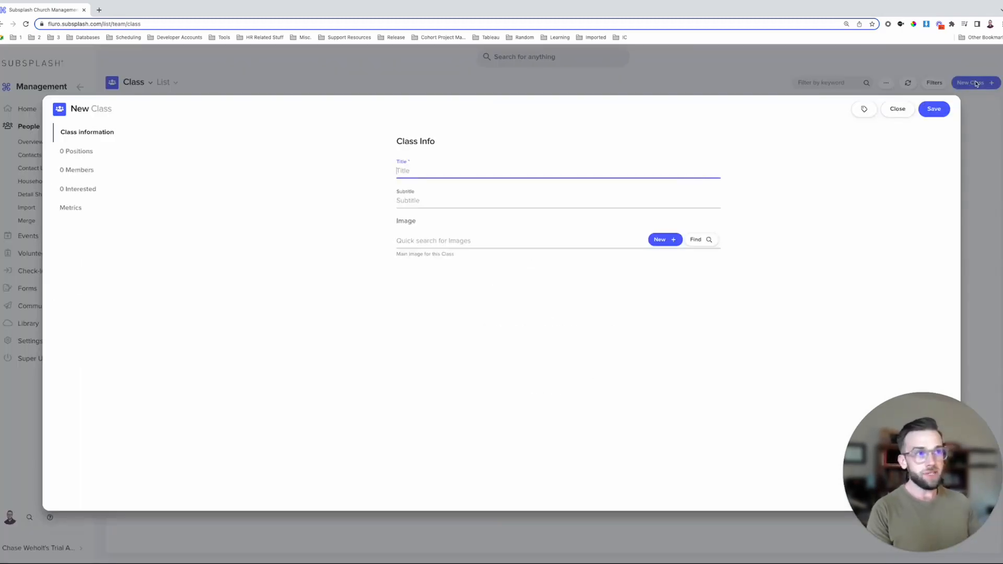
{"action": "type", "text": "Burs"}
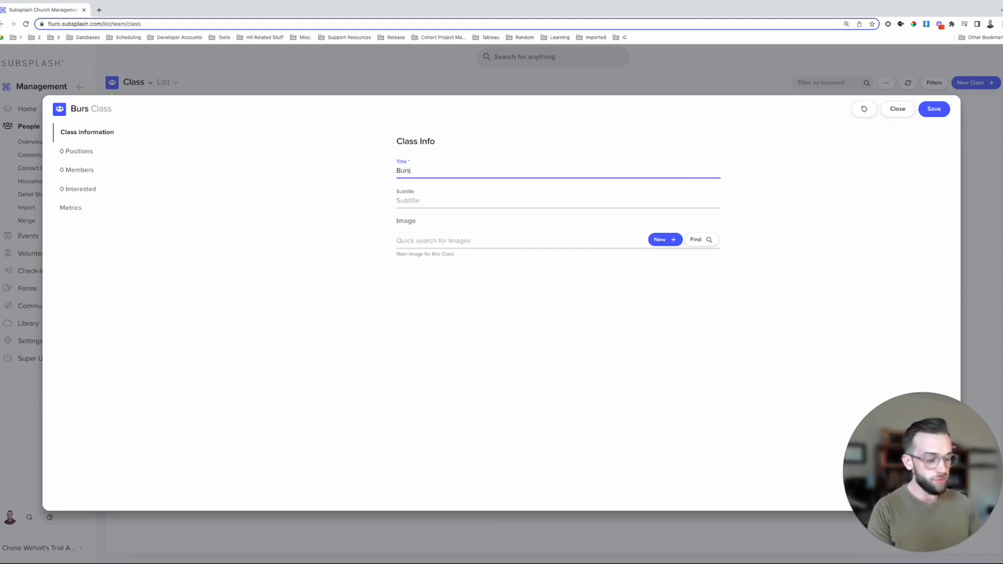
{"action": "key", "text": "BackSpace"}
{"action": "key", "text": "BackSpace"}
{"action": "key", "text": "BackSpace"}
{"action": "key", "text": "BackSpace"}
{"action": "type", "text": "N"}
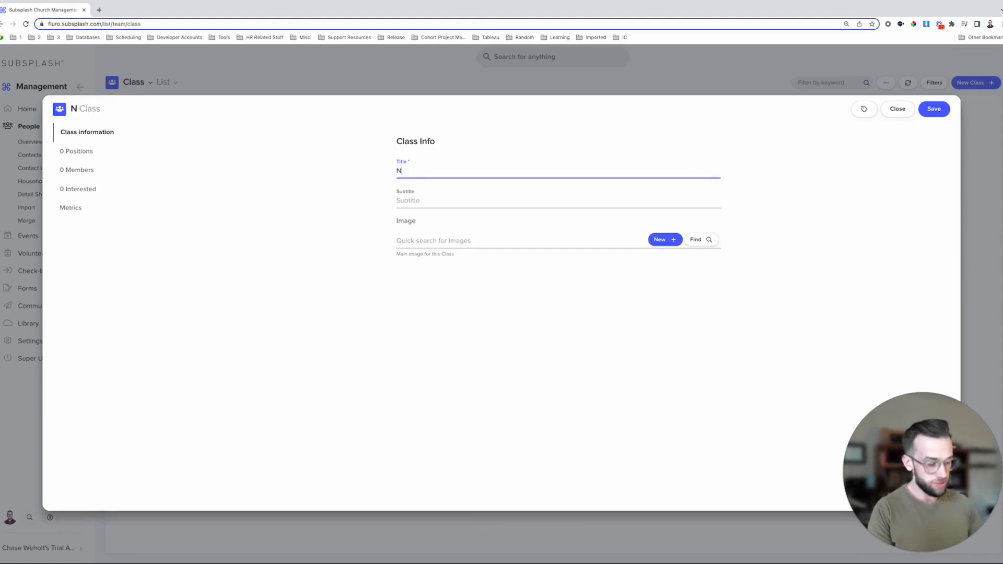
{"action": "type", "text": "ursery"}
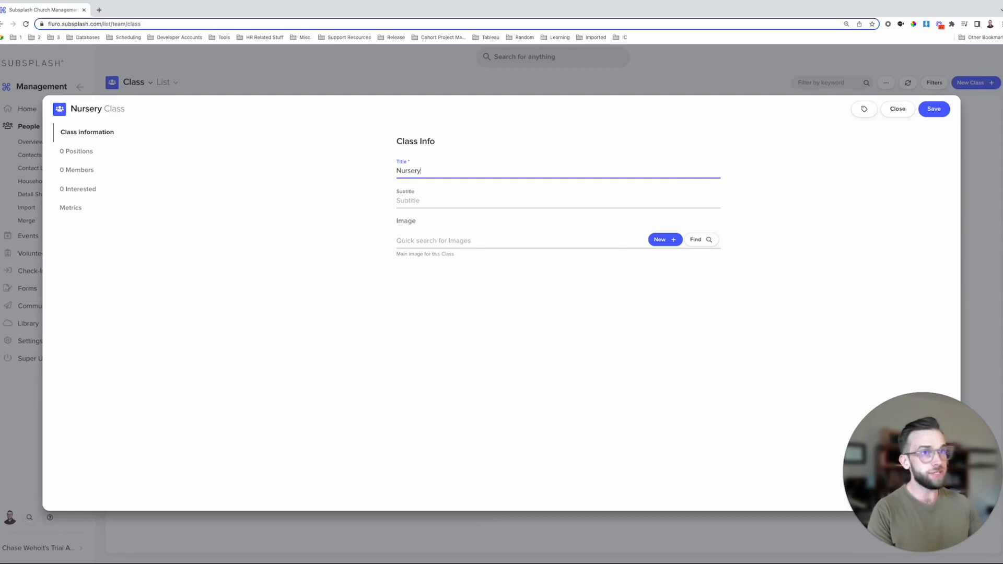
- Add a Teacher position with group reports and an Emotional Support position
{"action": "left_click", "coordinate": [81, 152]}
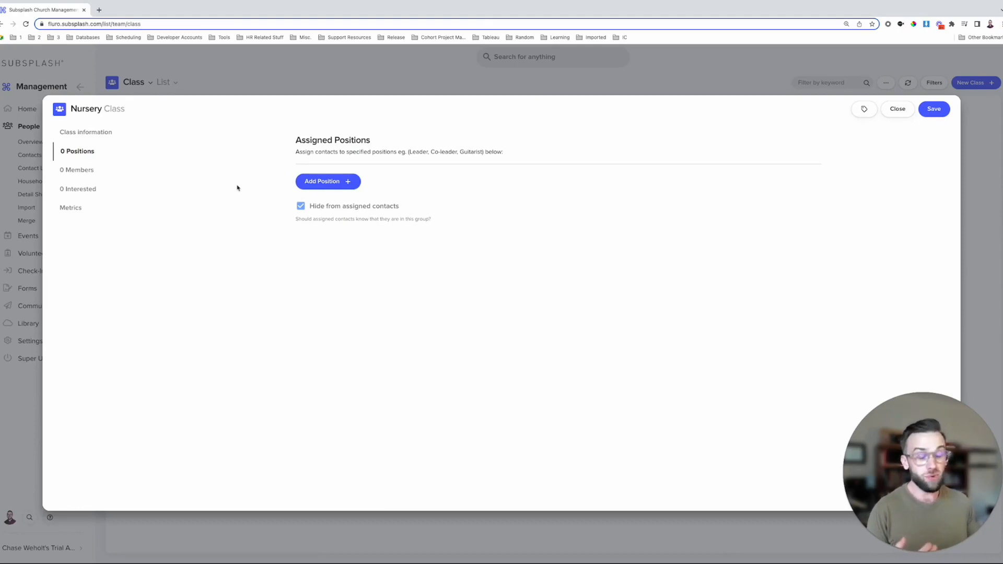
{"action": "left_click", "coordinate": [323, 181]}
{"action": "type", "text": "Teacher"}
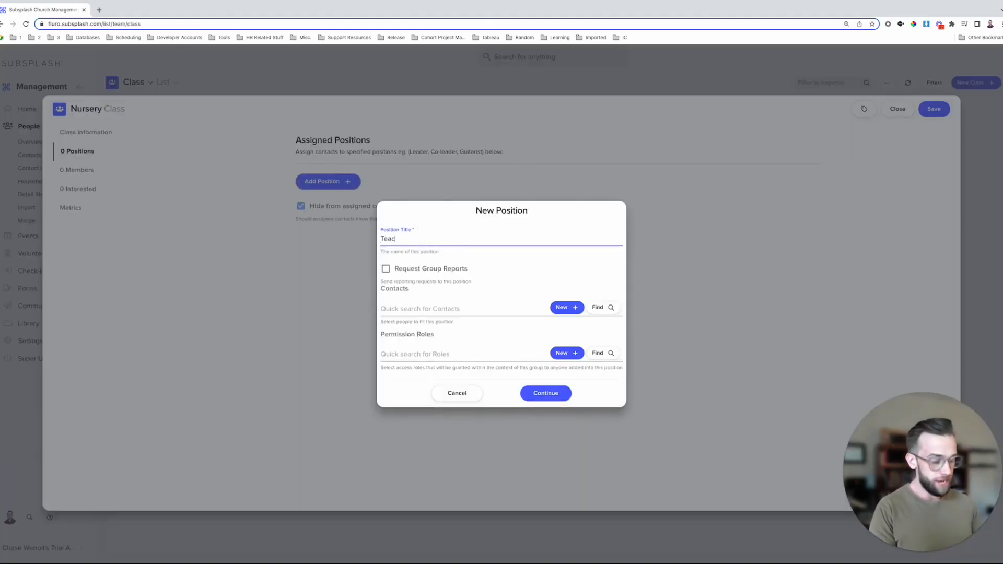
{"action": "left_click", "coordinate": [387, 268]}
{"action": "left_click", "coordinate": [550, 395]}
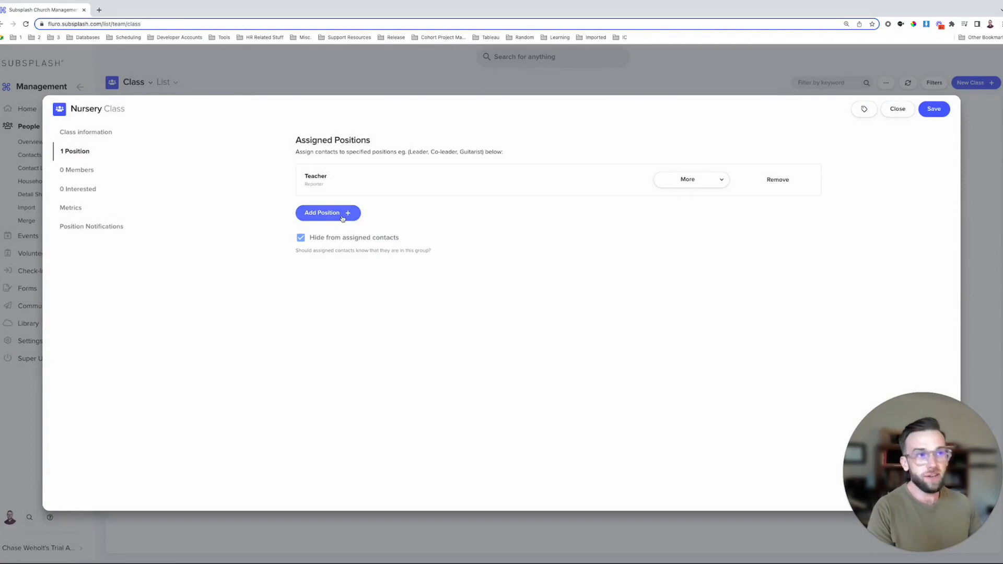
{"action": "left_click", "coordinate": [342, 214]}
{"action": "type", "text": "Emotional Support"}
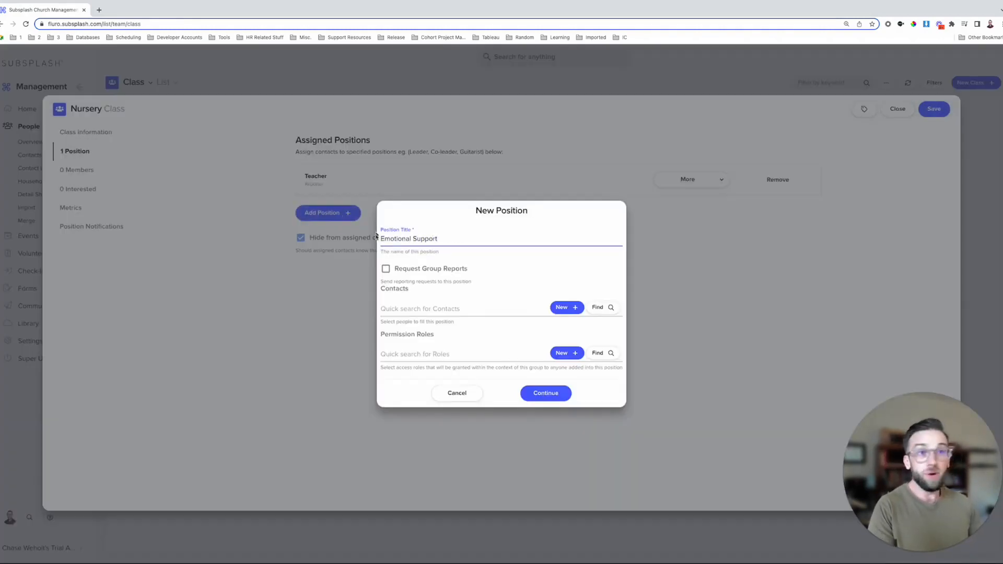
{"action": "left_click", "coordinate": [539, 392]}
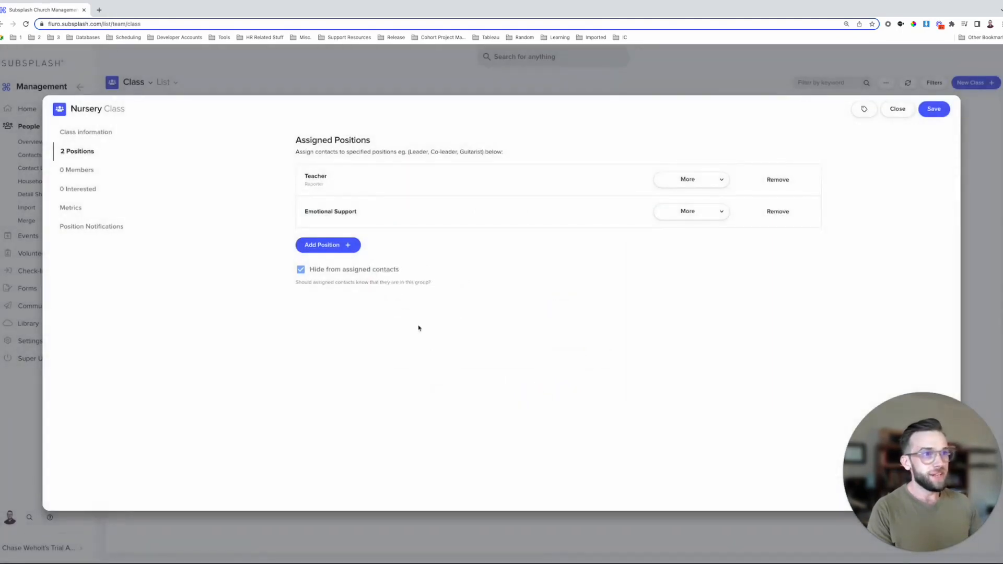
{"action": "left_click", "coordinate": [92, 171]}
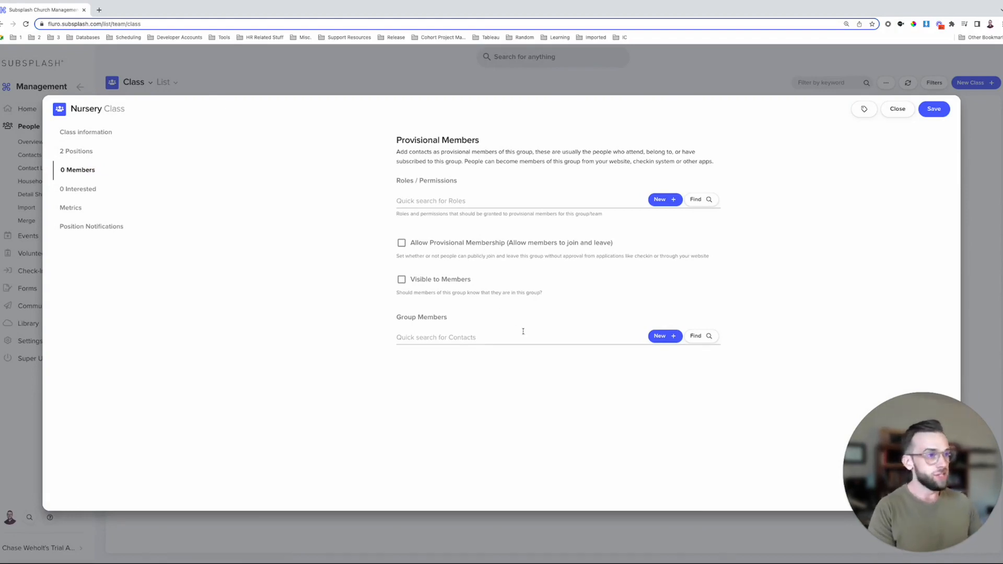
- Add three existing contacts as members of the Nursery class
{"action": "left_click", "coordinate": [706, 337]}
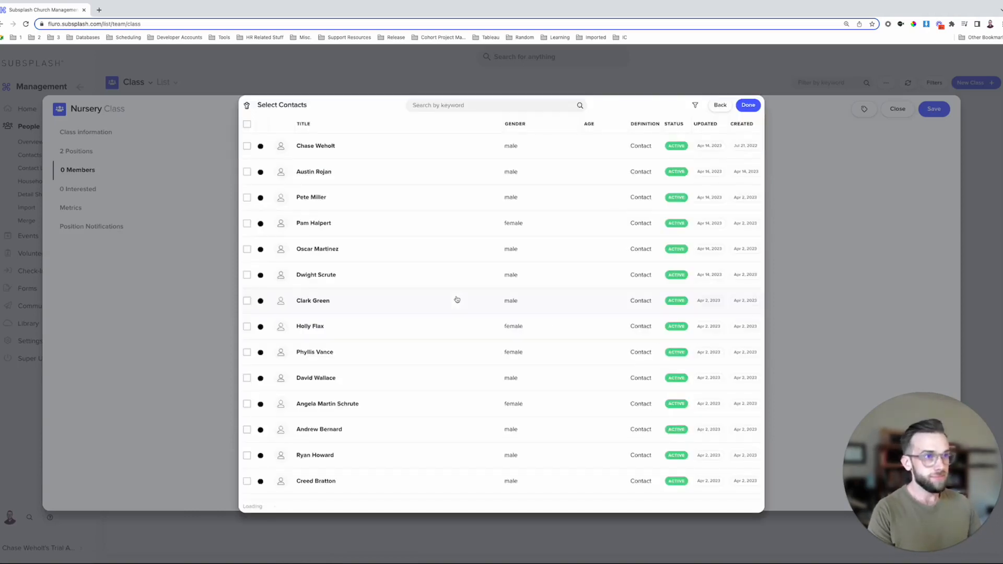
{"action": "scroll", "coordinate": [444, 299], "scroll_direction": "down", "scroll_amount": 3}
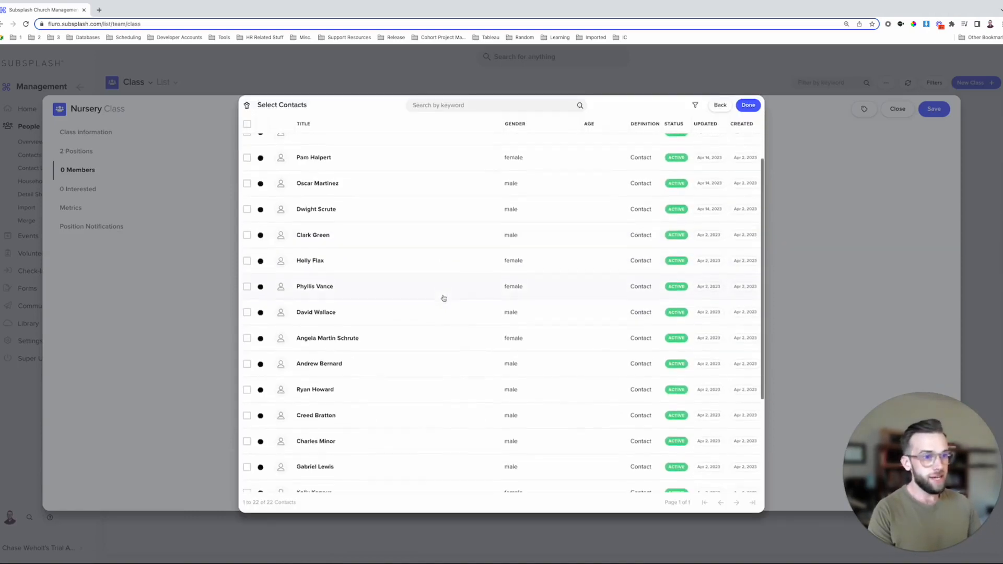
{"action": "left_click", "coordinate": [247, 308]}
{"action": "left_click", "coordinate": [247, 411]}
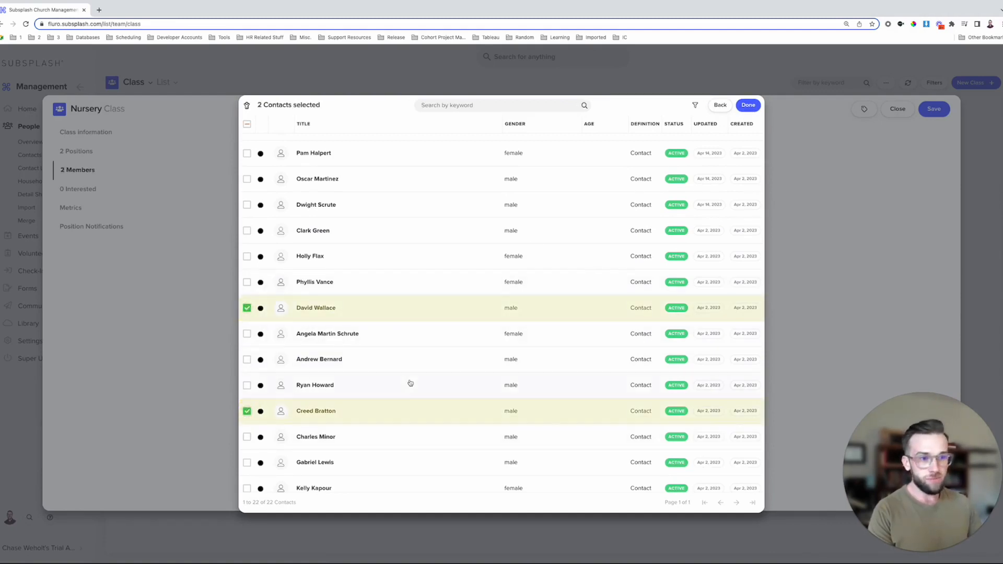
{"action": "scroll", "coordinate": [409, 383], "scroll_direction": "down", "scroll_amount": 2}
{"action": "left_click", "coordinate": [247, 449]}
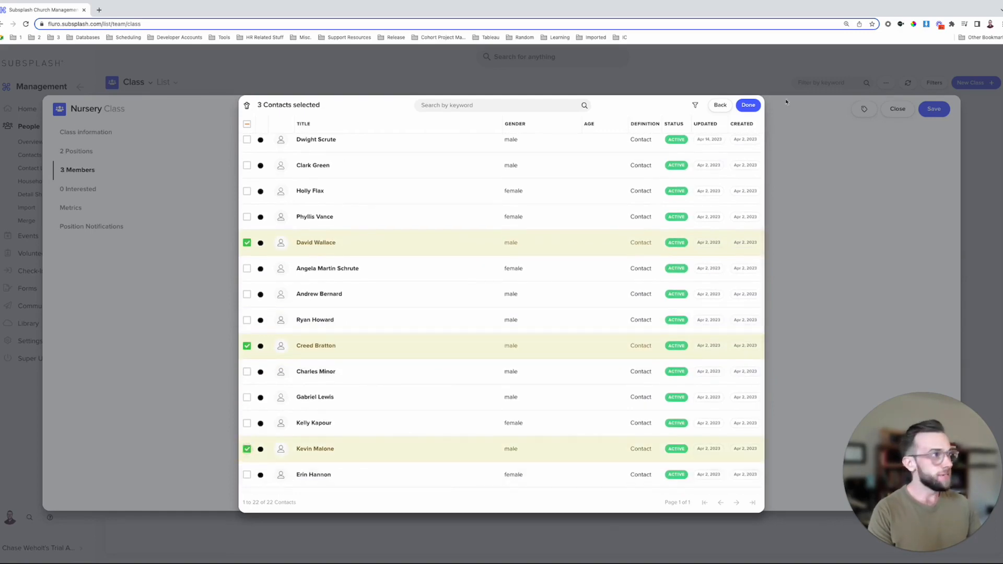
{"action": "left_click", "coordinate": [747, 105]}
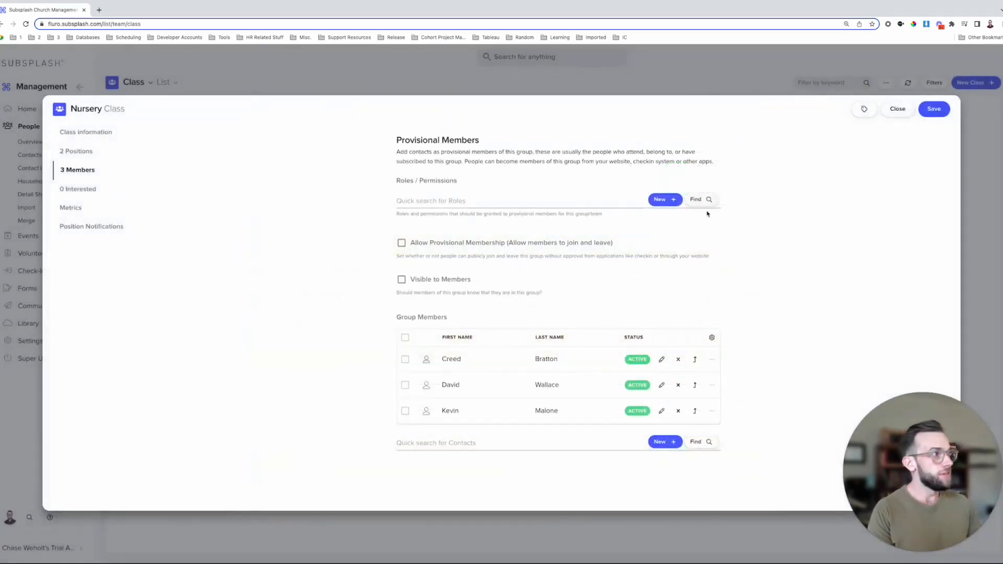
- Promote one member to Teacher and the other two to Emotional Support
{"action": "left_click", "coordinate": [694, 359]}
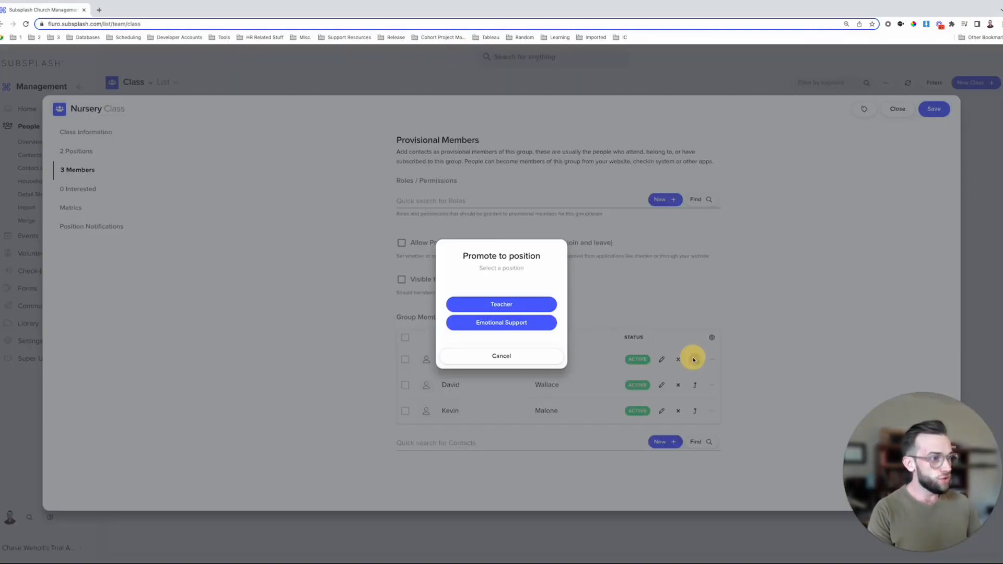
{"action": "left_click", "coordinate": [528, 304]}
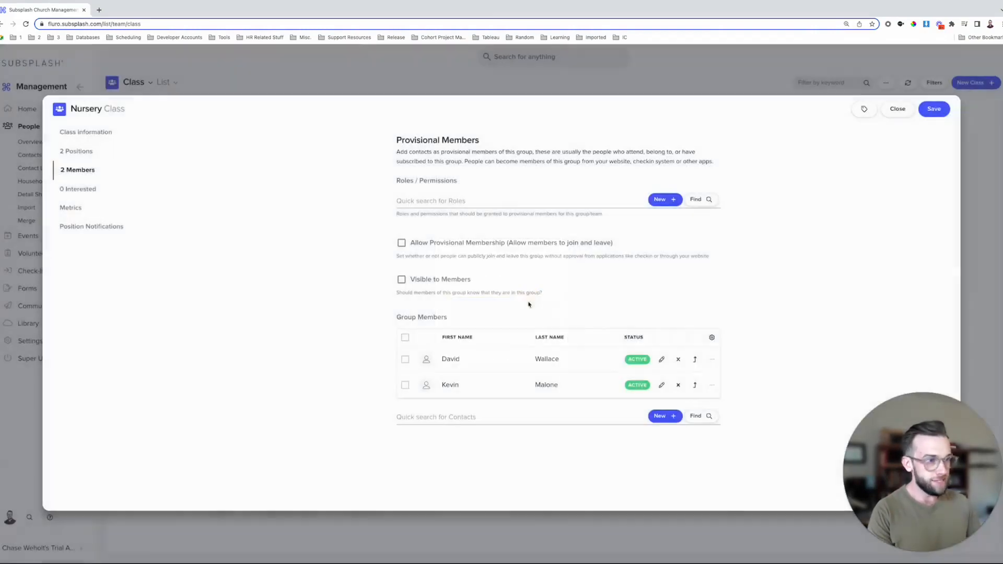
{"action": "left_click", "coordinate": [694, 359]}
{"action": "left_click", "coordinate": [509, 323]}
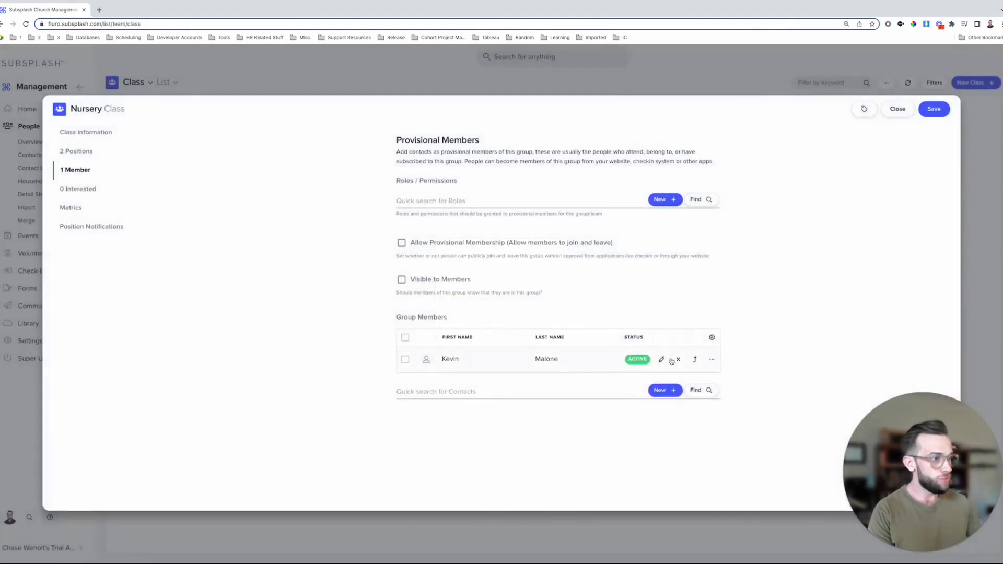
{"action": "left_click", "coordinate": [693, 359]}
{"action": "left_click", "coordinate": [512, 323]}
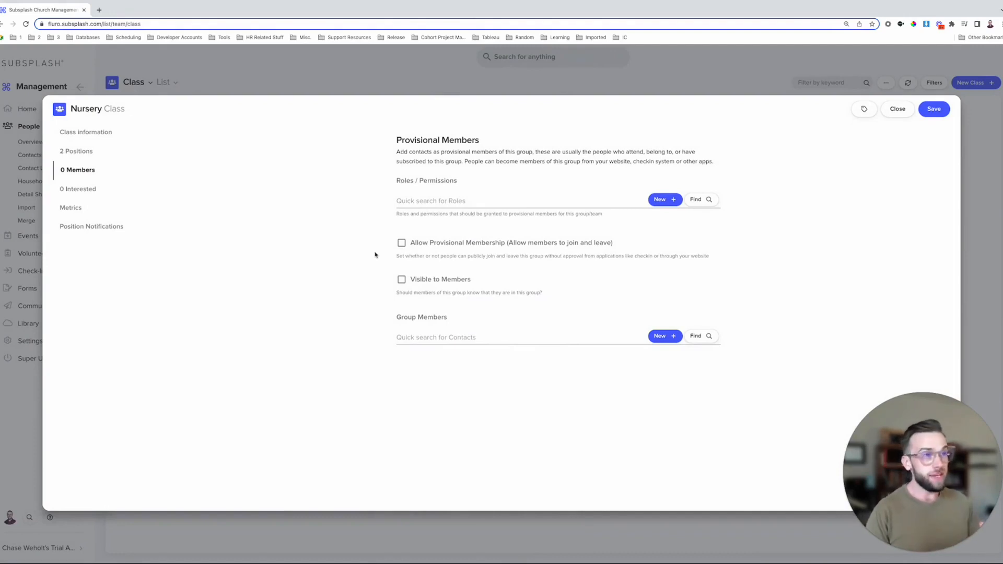
- Tick Allow Provisional Membership for Nursery and save the class
{"action": "left_click", "coordinate": [405, 246]}
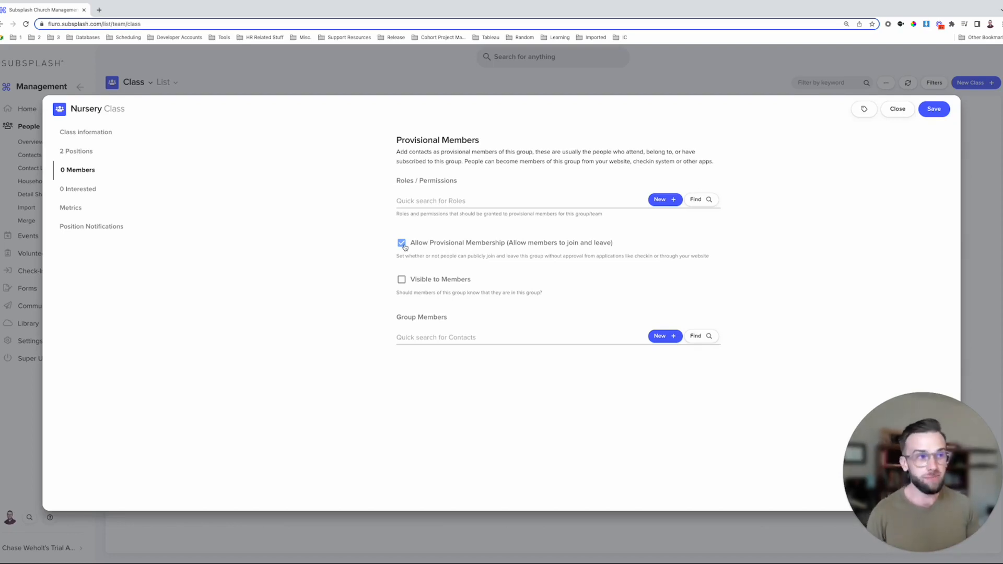
{"action": "left_click", "coordinate": [940, 112]}
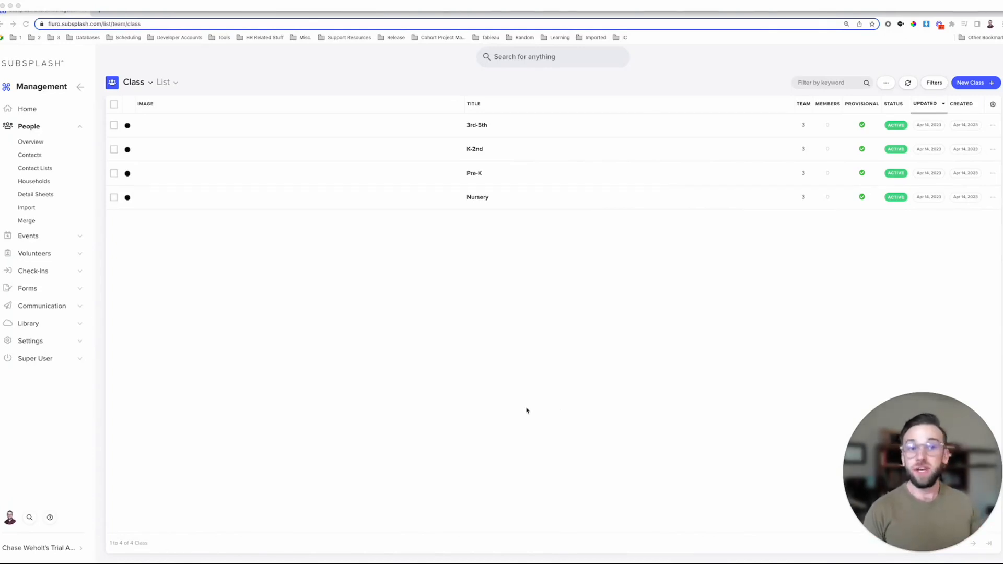
- Start a new station from the Check-ins station list
{"action": "left_click", "coordinate": [36, 271]}
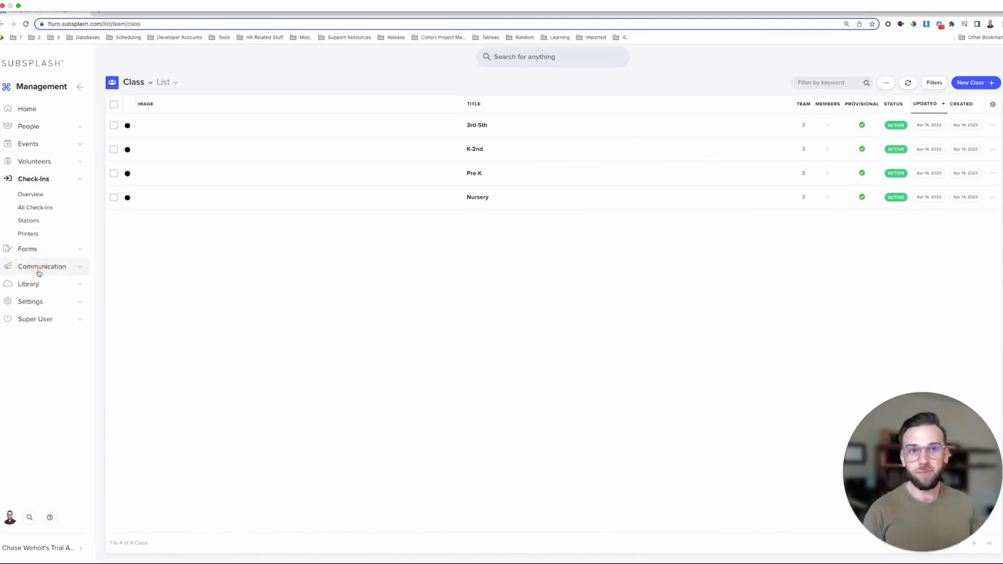
{"action": "left_click", "coordinate": [46, 224]}
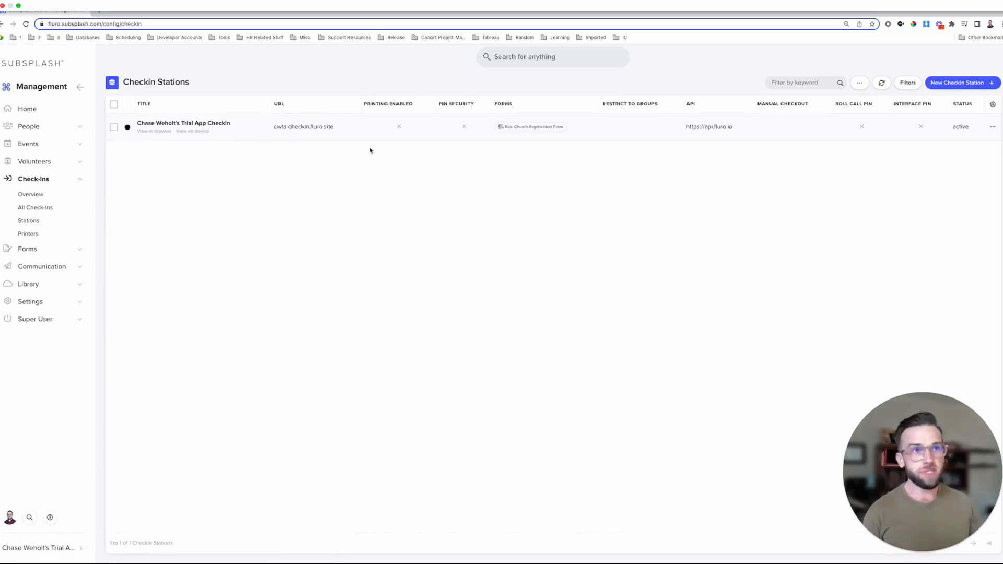
{"action": "left_click", "coordinate": [970, 84]}
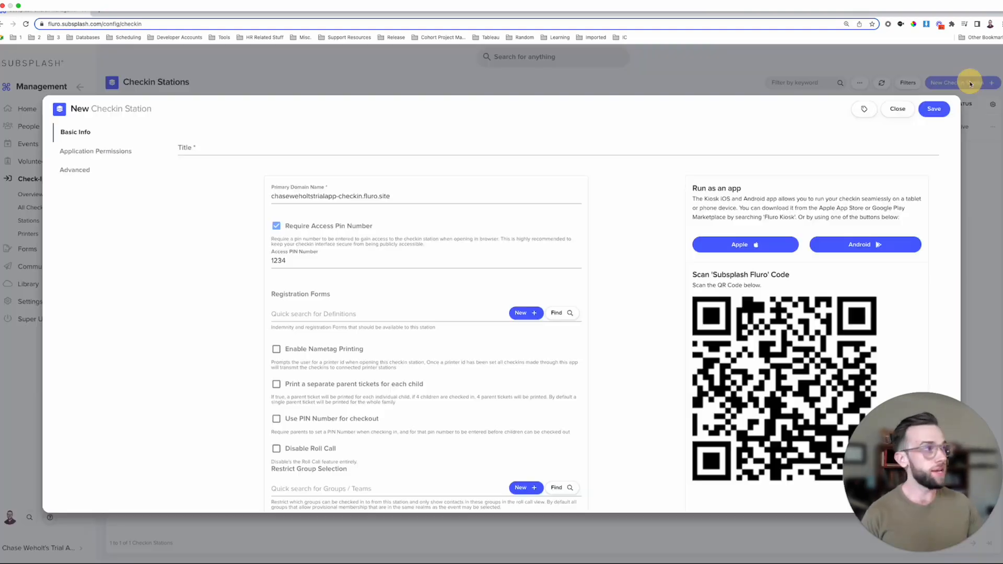
- Title the station 'Kids Church Check In' and highlight the Registration Forms heading
{"action": "left_click", "coordinate": [302, 151]}
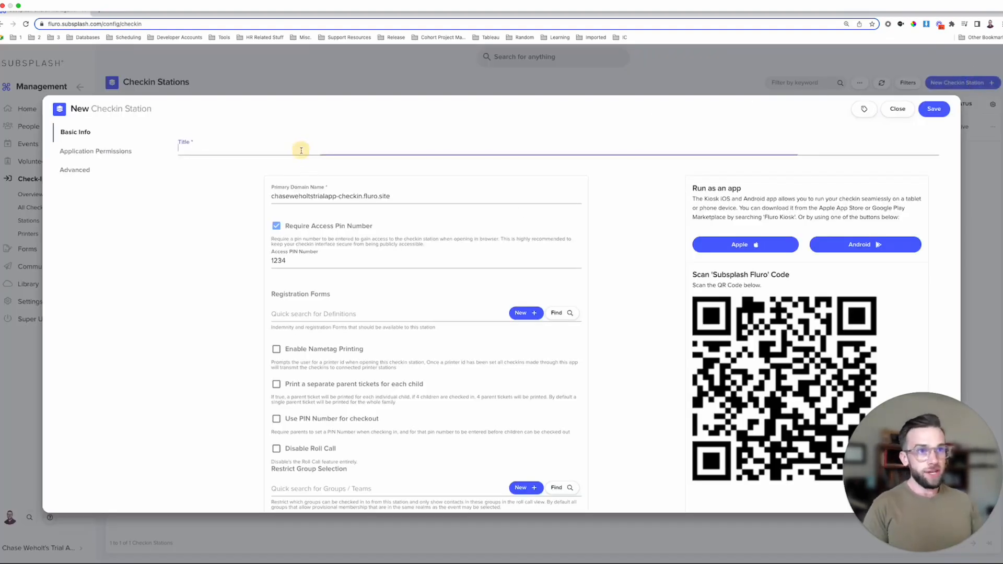
{"action": "type", "text": "Kids CHurch Check"}
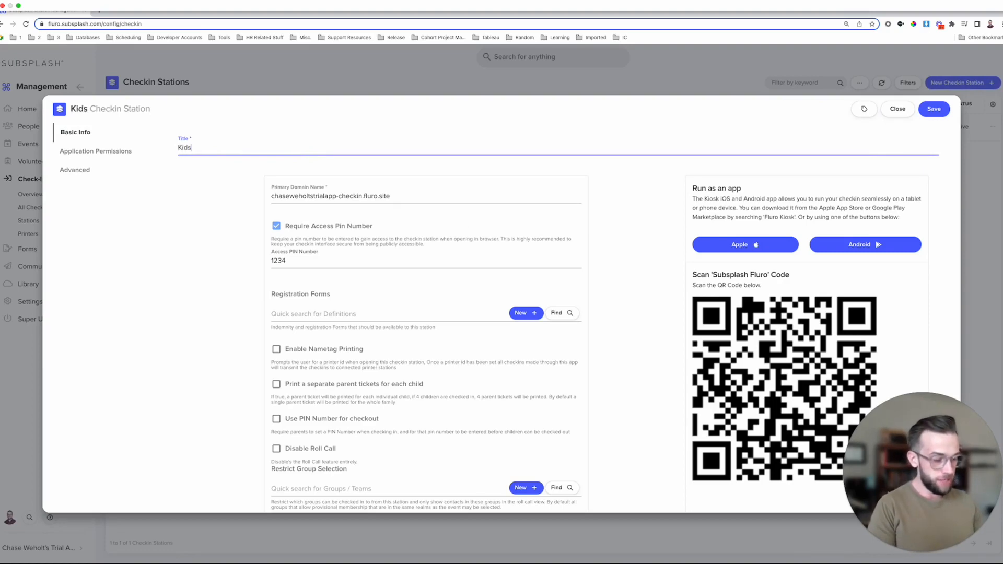
{"action": "type", "text": " In"}
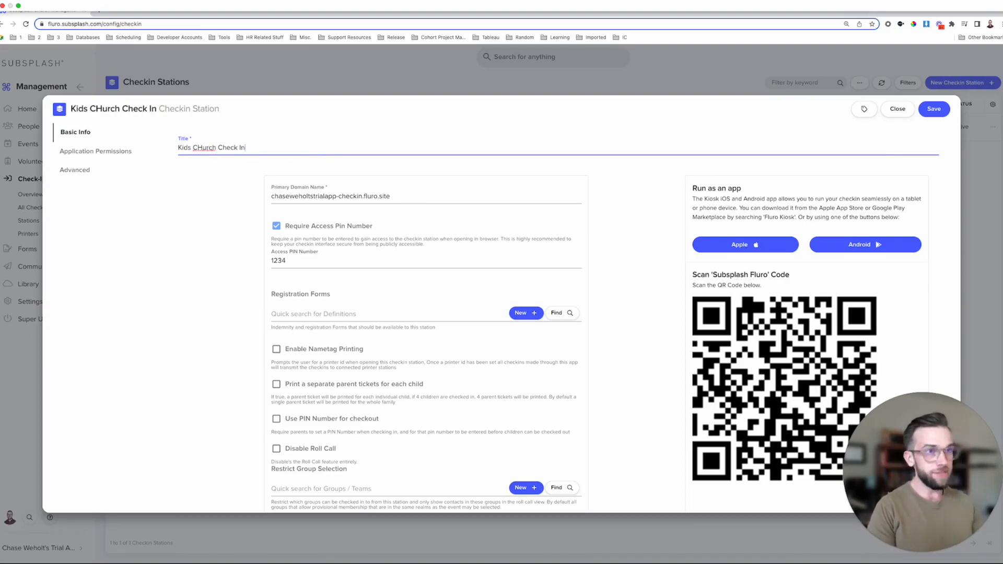
{"action": "scroll", "coordinate": [278, 188], "scroll_direction": "down", "scroll_amount": 1}
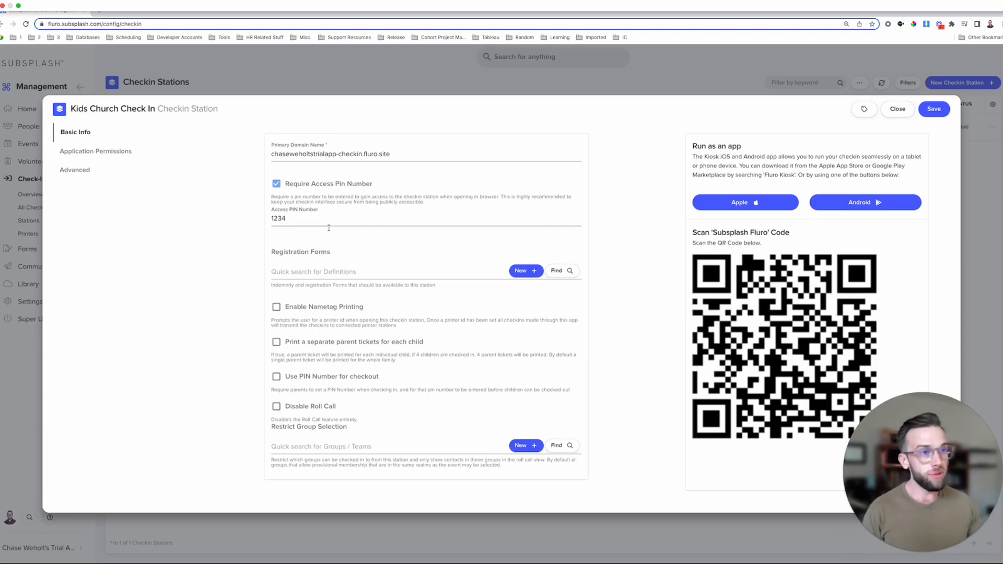
{"action": "left_click_drag", "start_coordinate": [335, 253], "coordinate": [269, 251]}
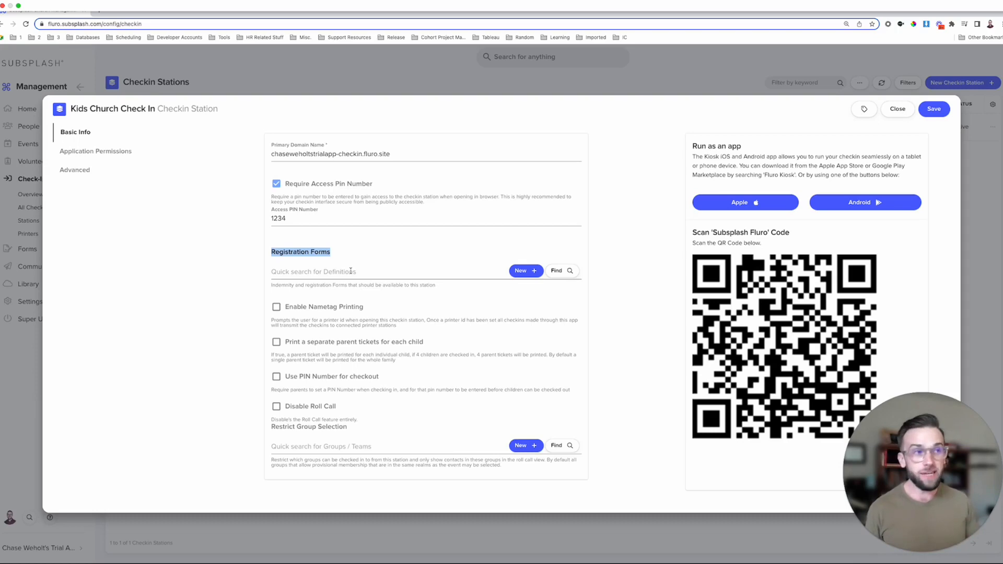
- Search 'Kids' to attach the Kids Check-In Registration Form, then enable nametag printing
{"action": "left_click", "coordinate": [574, 271]}
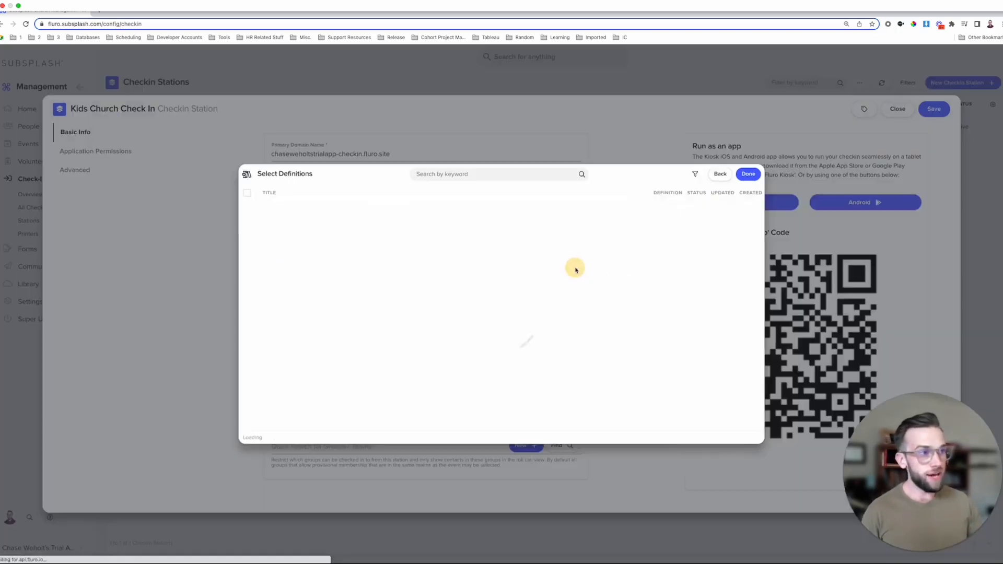
{"action": "left_click", "coordinate": [468, 175]}
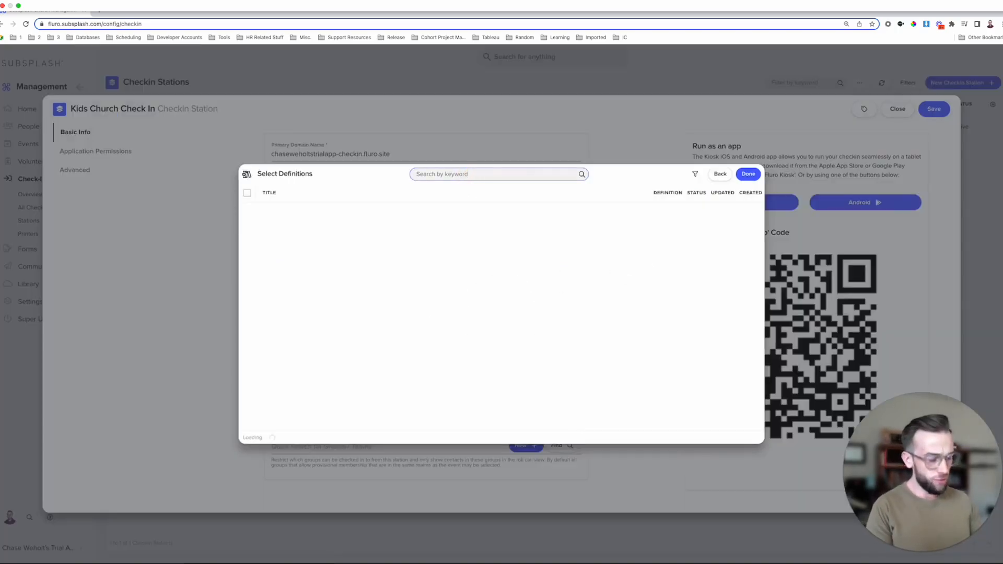
{"action": "type", "text": "Kids"}
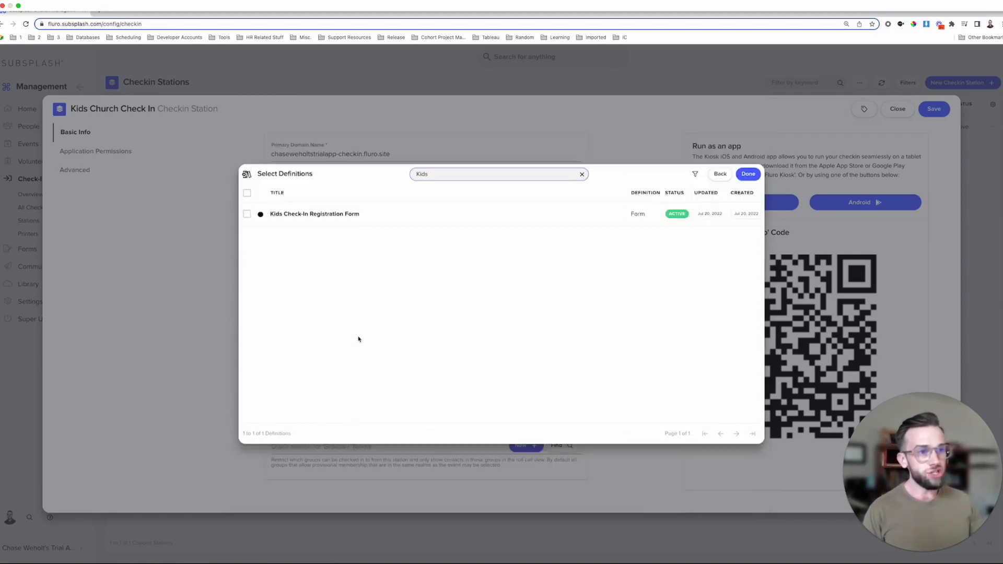
{"action": "left_click", "coordinate": [347, 214]}
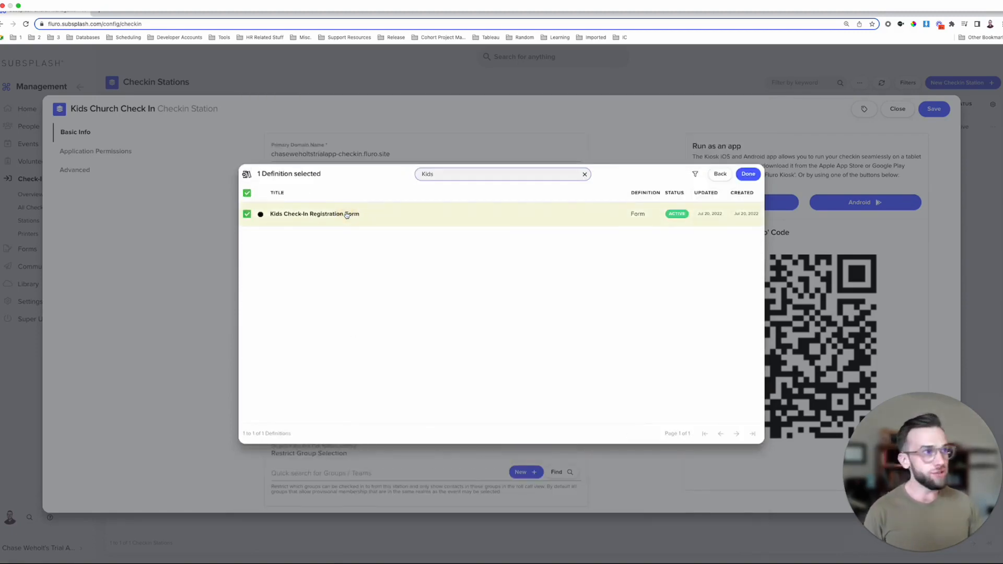
{"action": "left_click", "coordinate": [748, 174]}
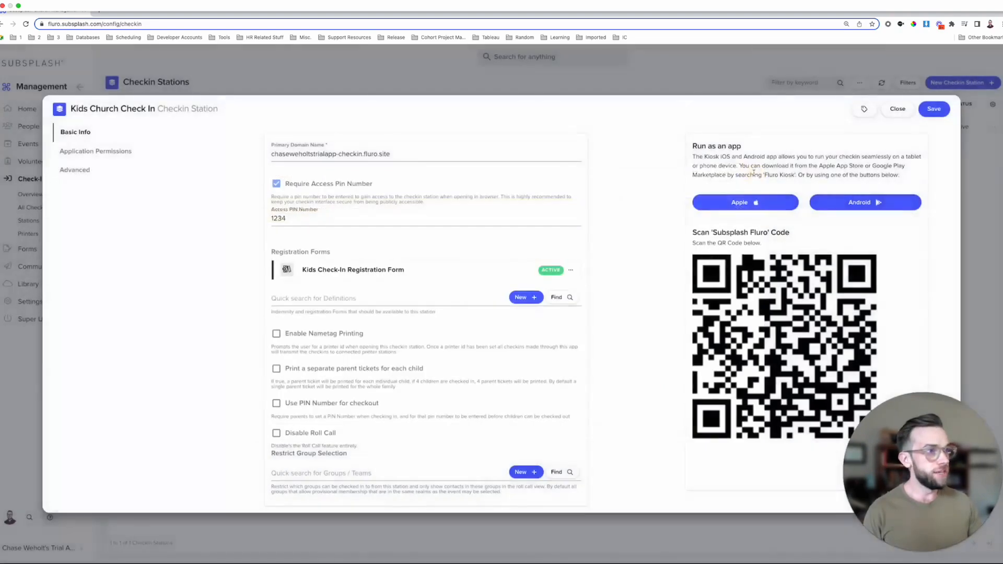
{"action": "scroll", "coordinate": [334, 303], "scroll_direction": "down", "scroll_amount": 1}
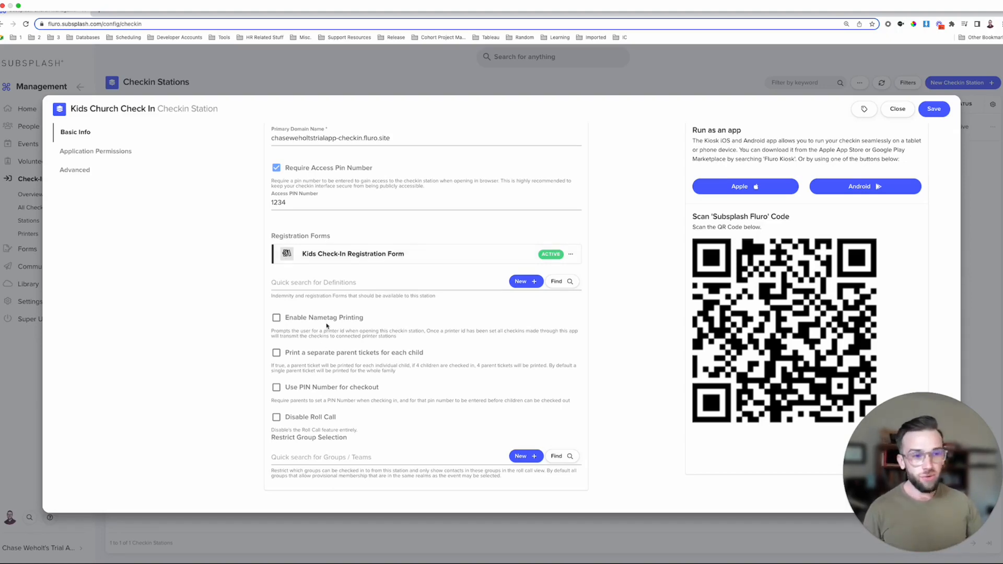
{"action": "left_click", "coordinate": [277, 319]}
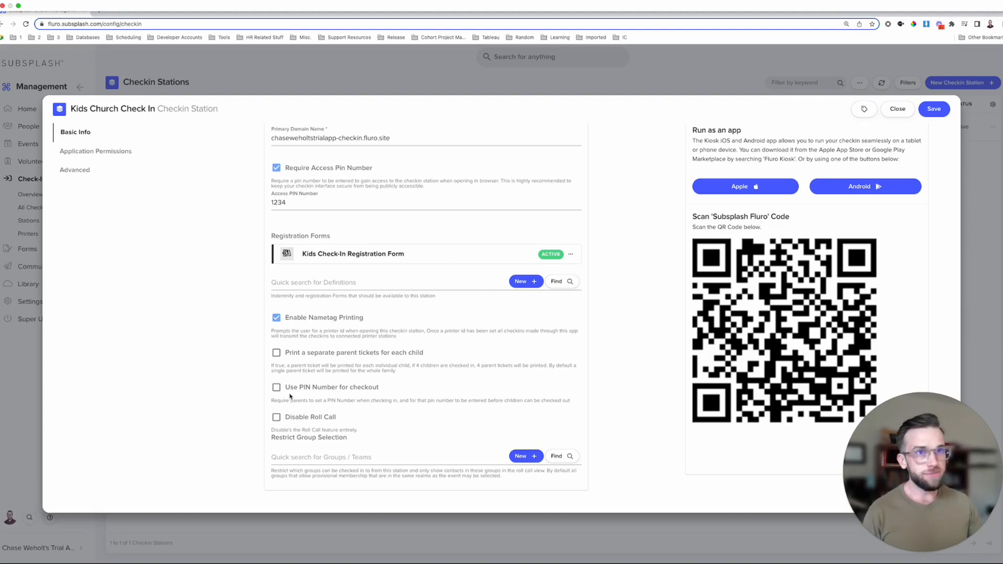
- Grant the SS1 - Checkin Station role under Application Permissions and save the station
{"action": "left_click", "coordinate": [118, 152]}
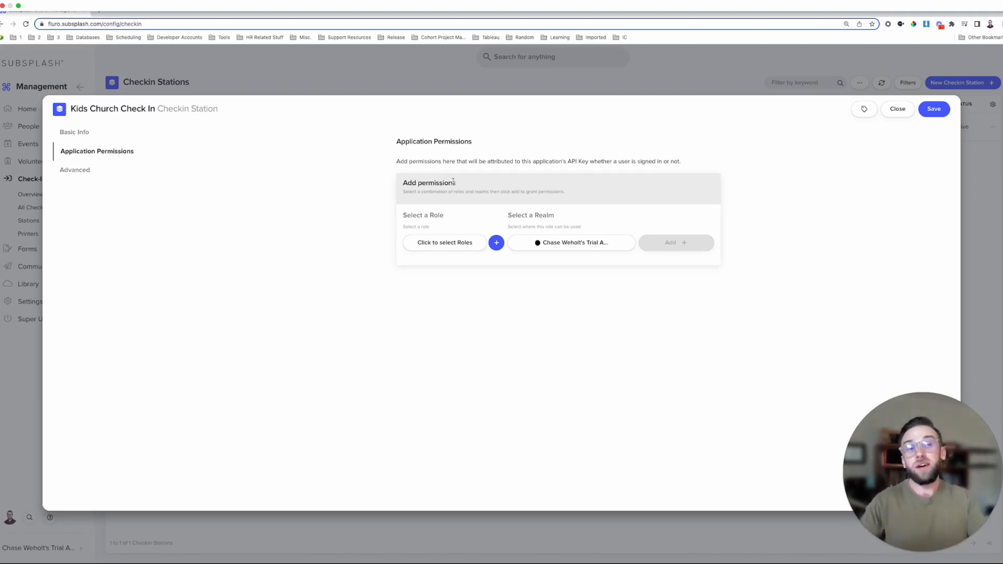
{"action": "left_click", "coordinate": [455, 243]}
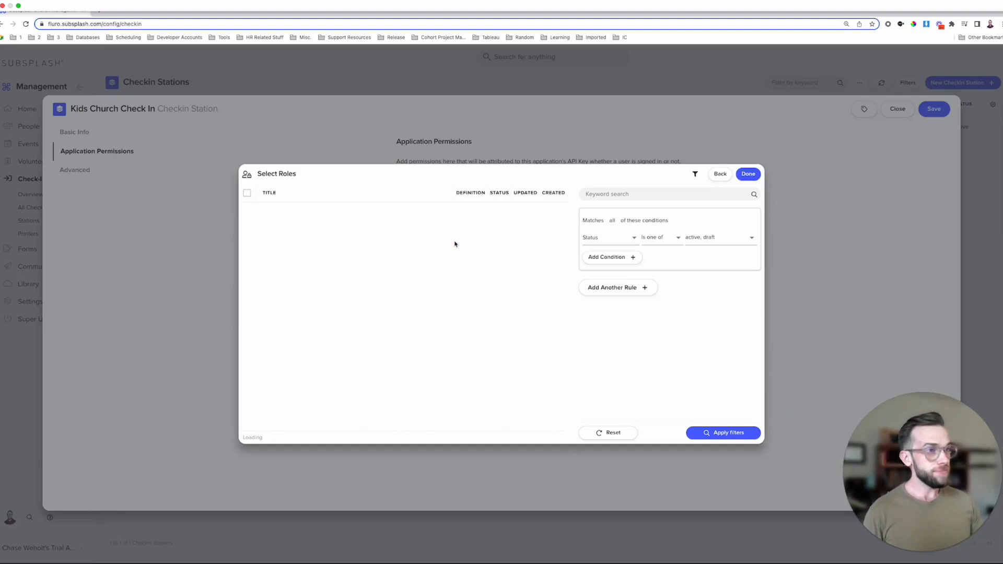
{"action": "scroll", "coordinate": [436, 245], "scroll_direction": "down", "scroll_amount": 2}
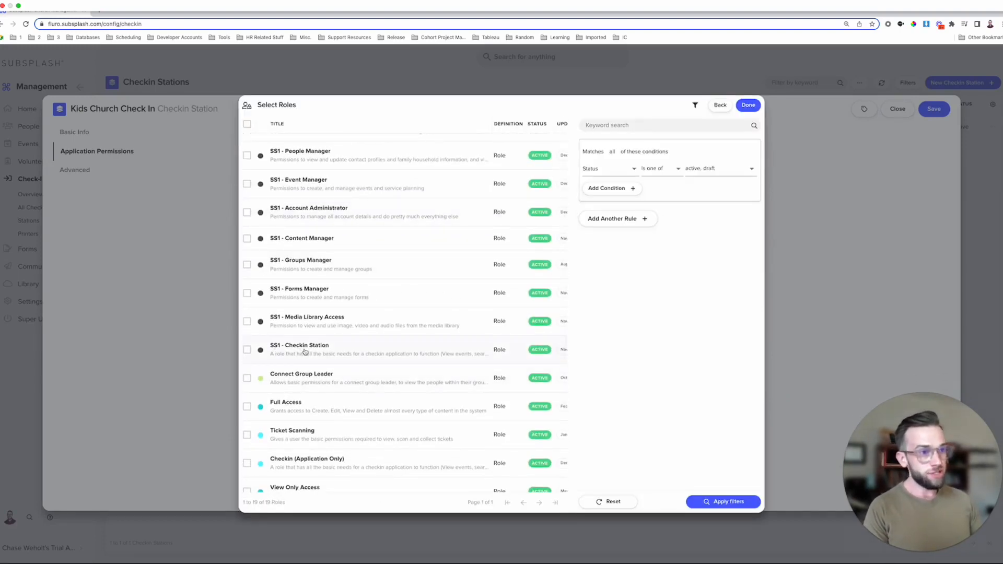
{"action": "left_click", "coordinate": [353, 349]}
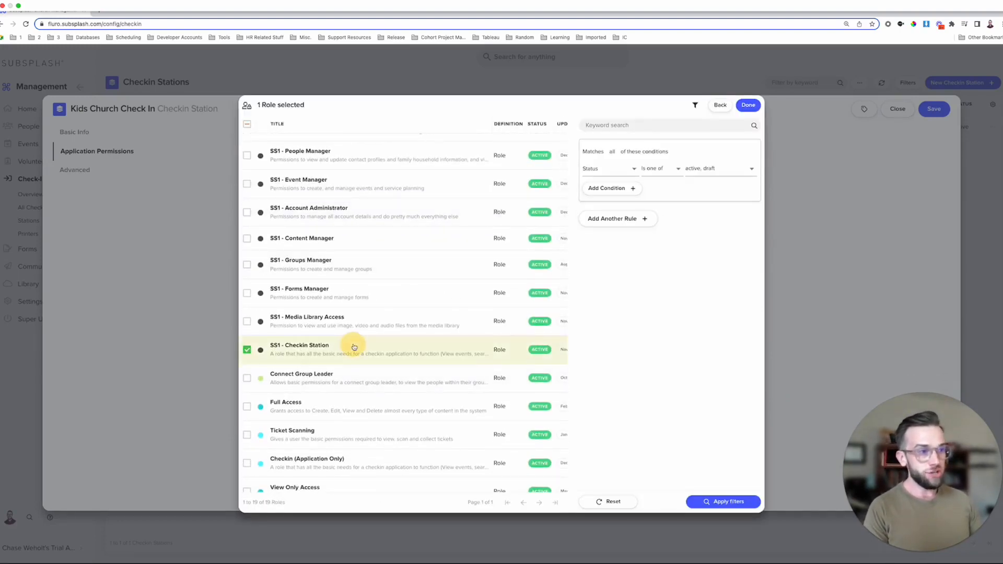
{"action": "left_click", "coordinate": [755, 108]}
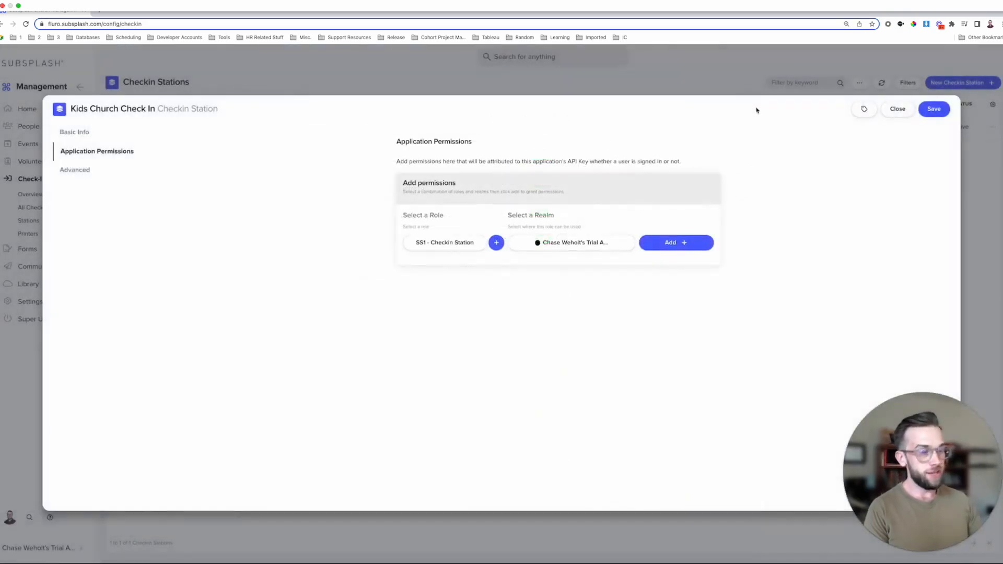
{"action": "left_click", "coordinate": [690, 244]}
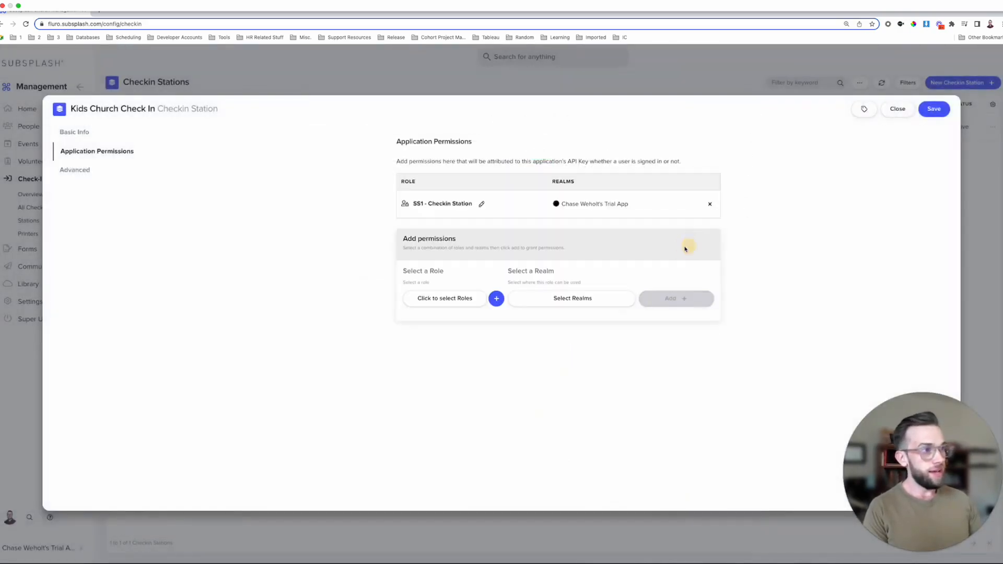
{"action": "left_click", "coordinate": [927, 112]}
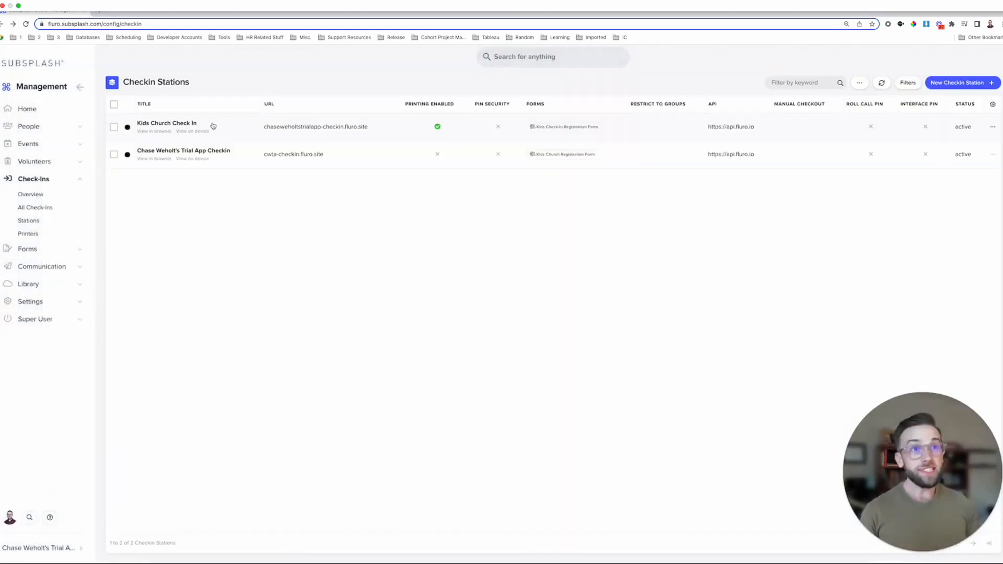
- In the browser check-in site, choose Sunday Service, search for the child, and start his check-in
{"action": "left_click", "coordinate": [156, 132]}
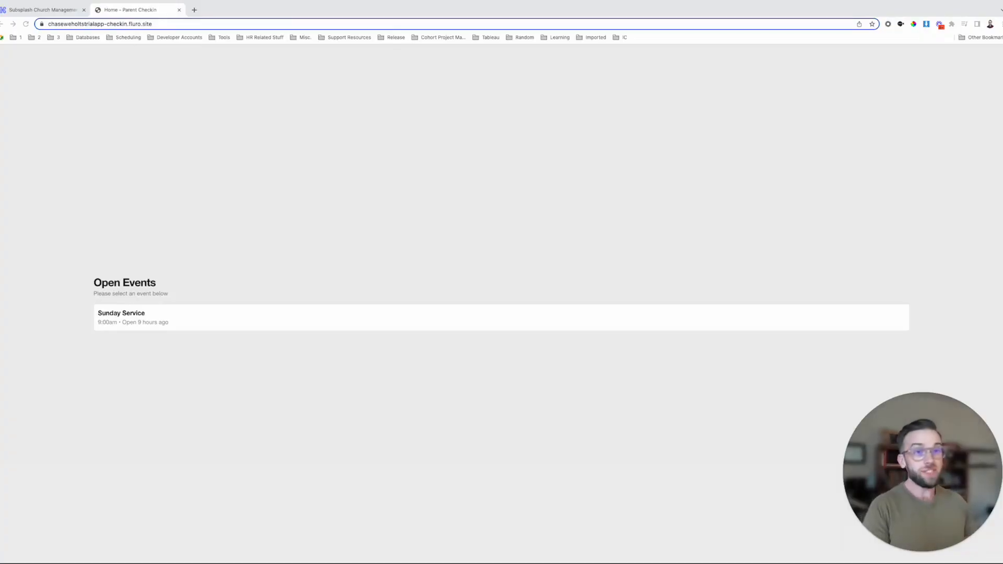
{"action": "left_click", "coordinate": [235, 315]}
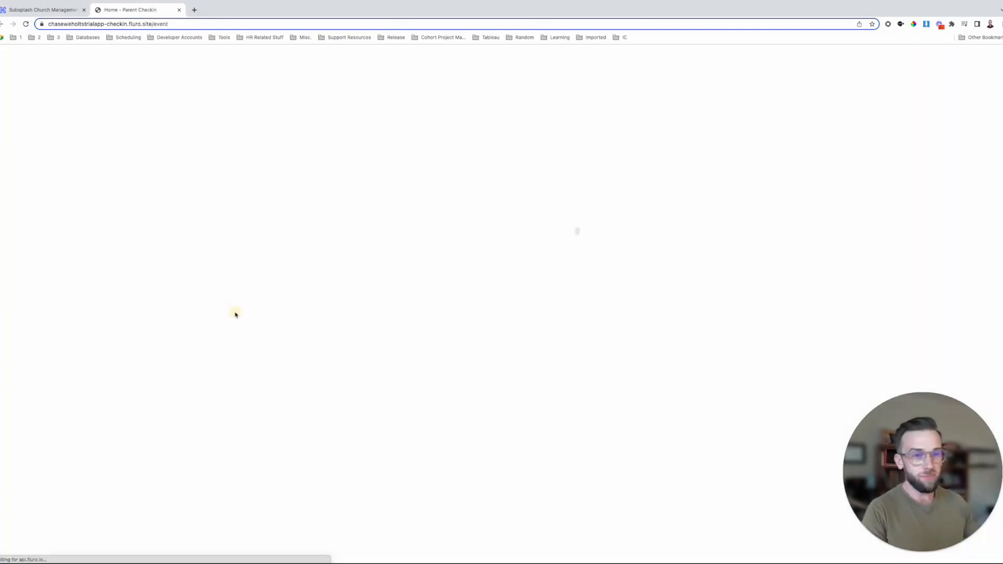
{"action": "left_click", "coordinate": [444, 330]}
{"action": "type", "text": "Michael"}
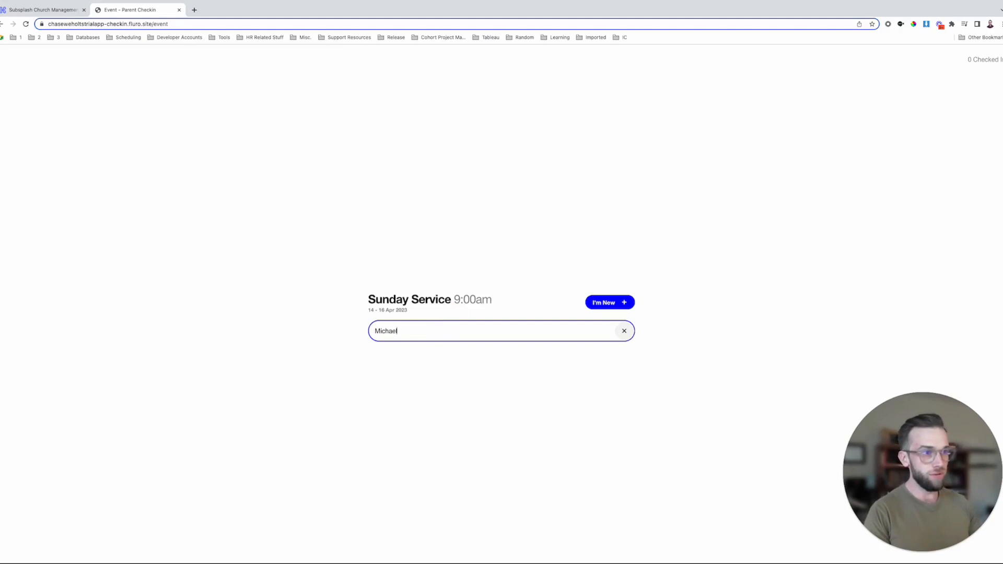
{"action": "left_click", "coordinate": [462, 366]}
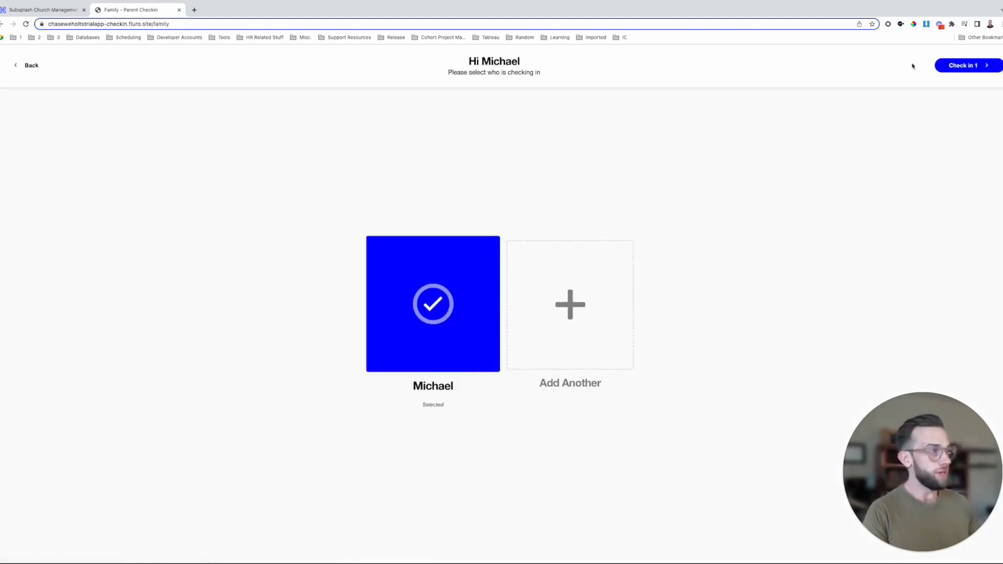
{"action": "left_click", "coordinate": [970, 66]}
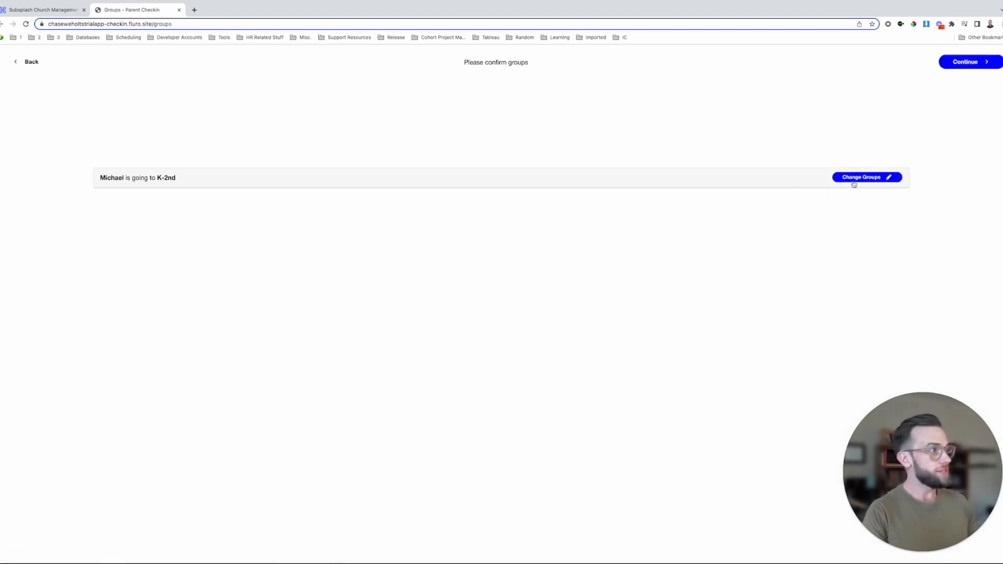
- Move the child from K-2nd to Pre-K and confirm the mobile number to complete check-in
{"action": "left_click", "coordinate": [184, 178]}
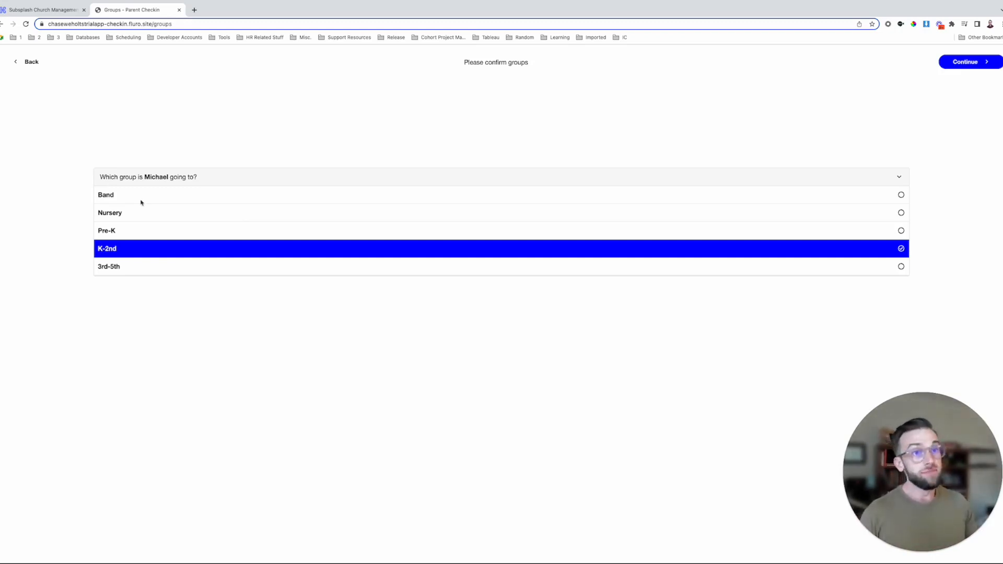
{"action": "left_click", "coordinate": [135, 233]}
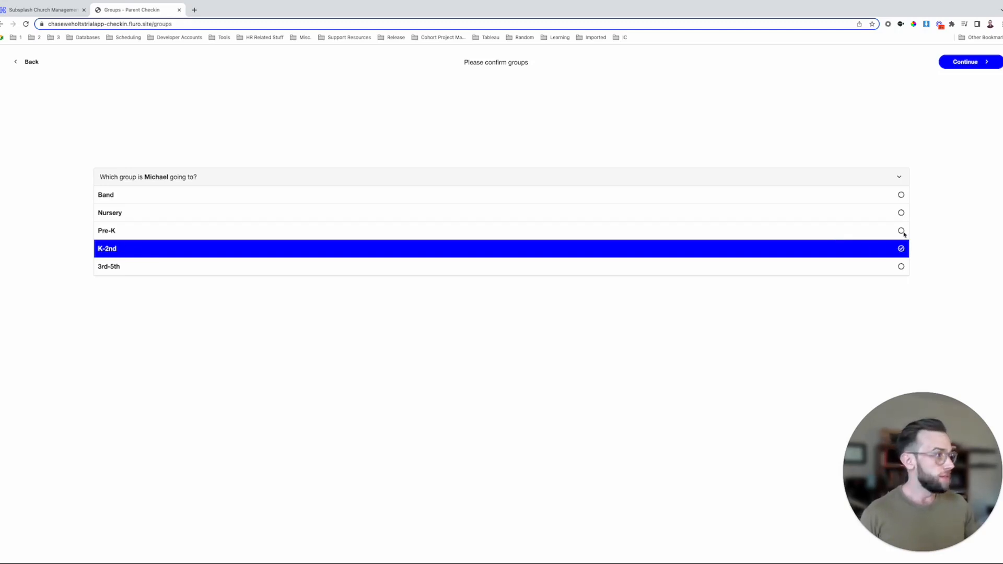
{"action": "left_click", "coordinate": [901, 231]}
{"action": "left_click", "coordinate": [901, 249]}
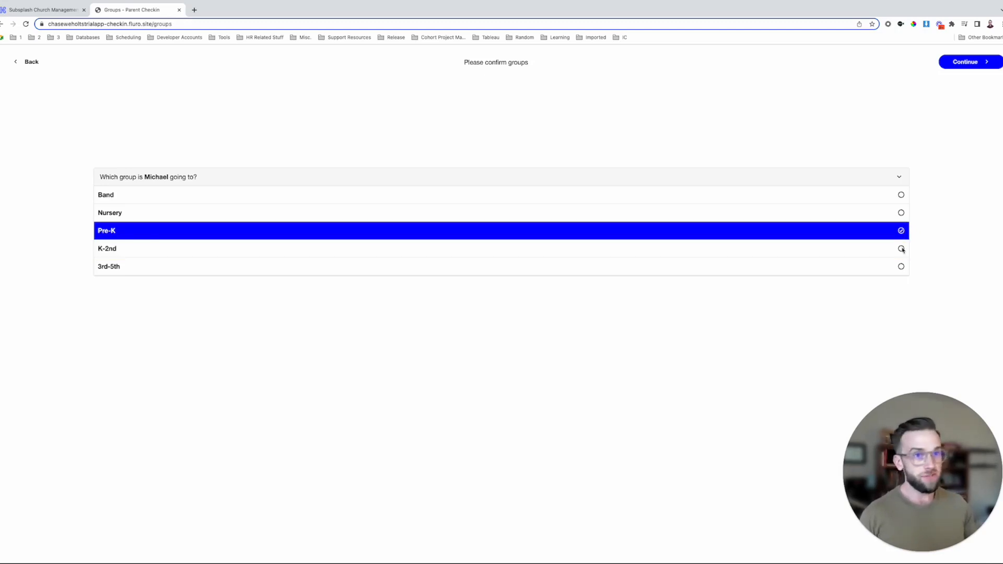
{"action": "left_click", "coordinate": [966, 62]}
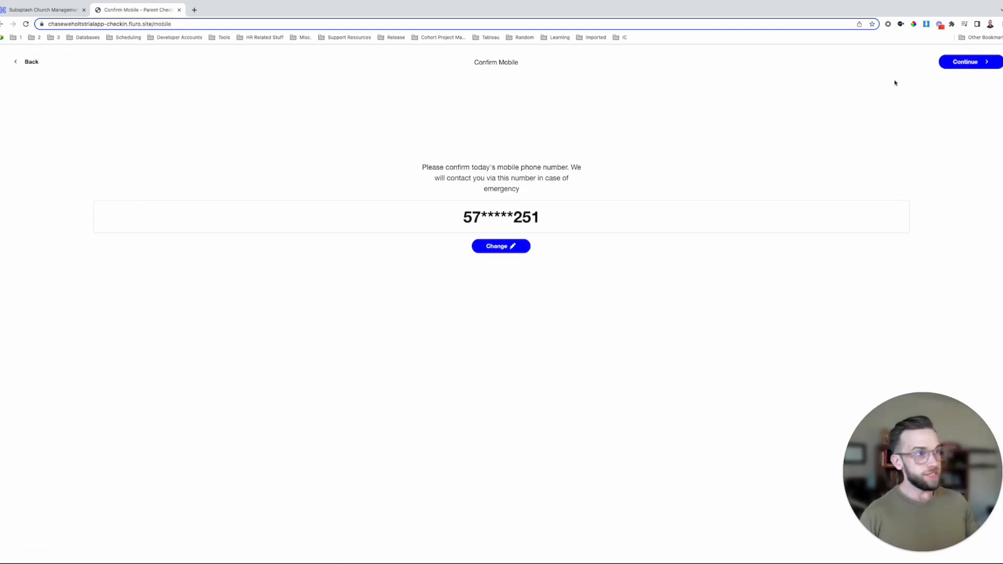
{"action": "left_click_drag", "start_coordinate": [552, 223], "coordinate": [400, 214]}
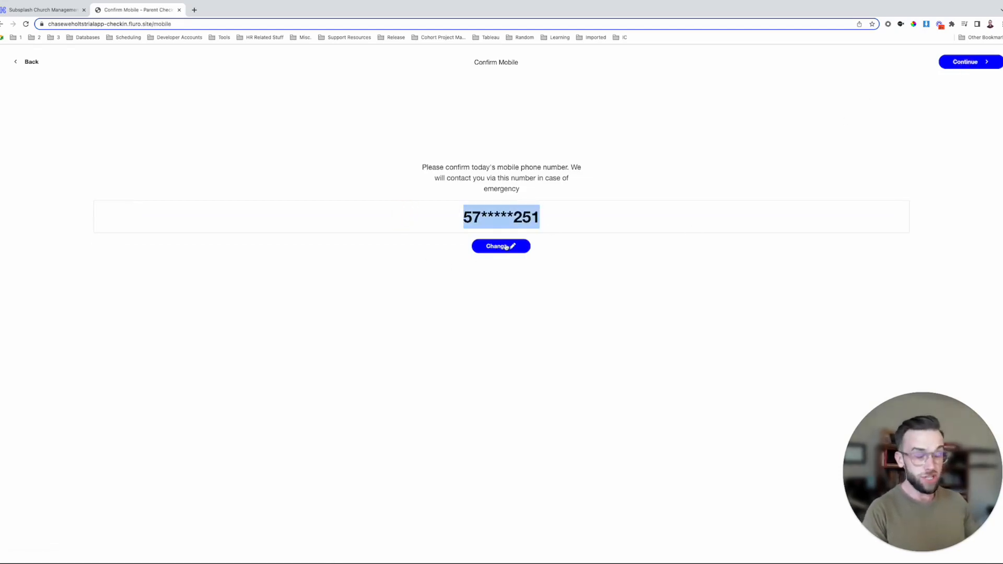
{"action": "left_click", "coordinate": [964, 61]}
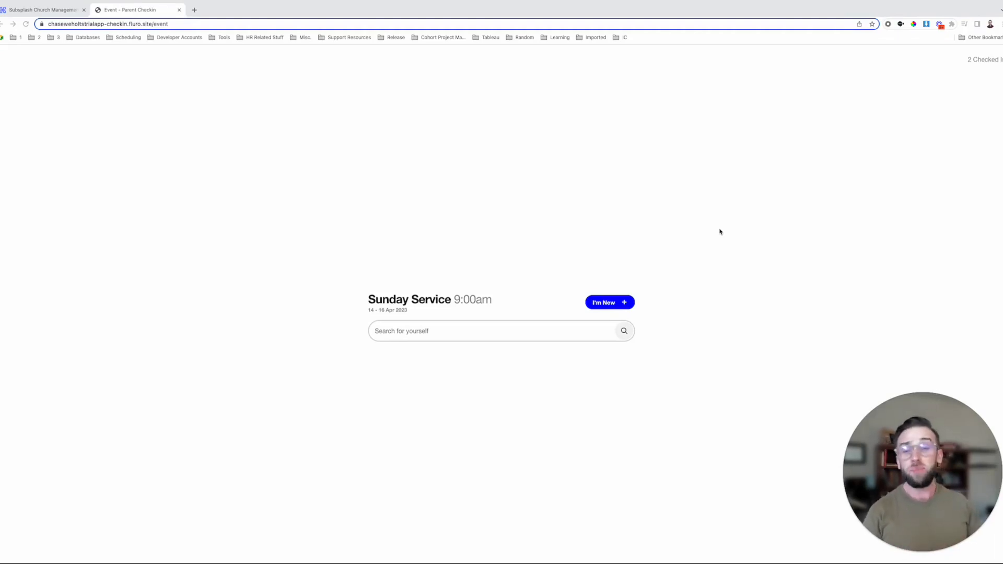
- Start a new Kids Check-In Registration and enter the child's first and last name
{"action": "left_click", "coordinate": [615, 301]}
{"action": "left_click_drag", "start_coordinate": [278, 127], "coordinate": [79, 119]}
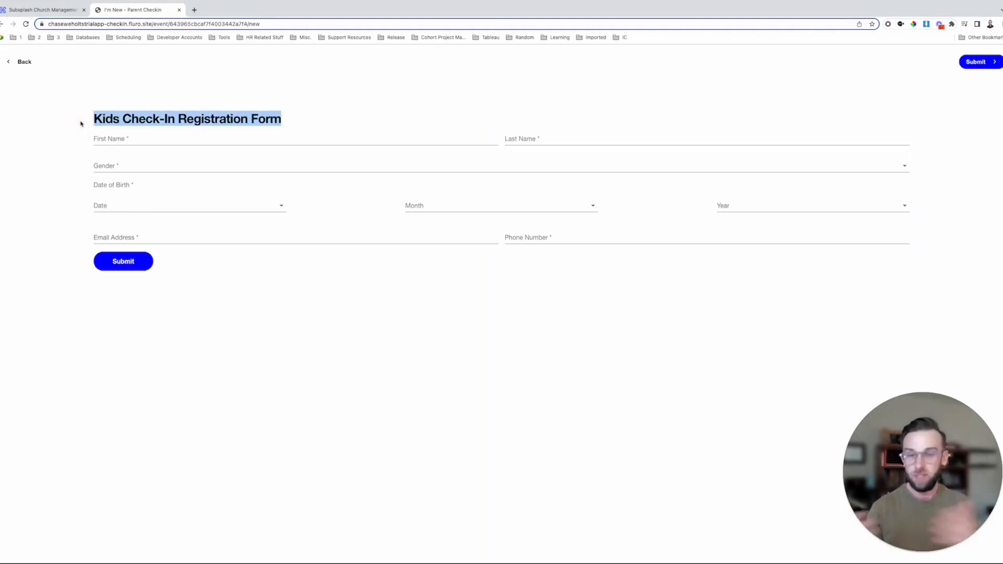
{"action": "left_click", "coordinate": [103, 137]}
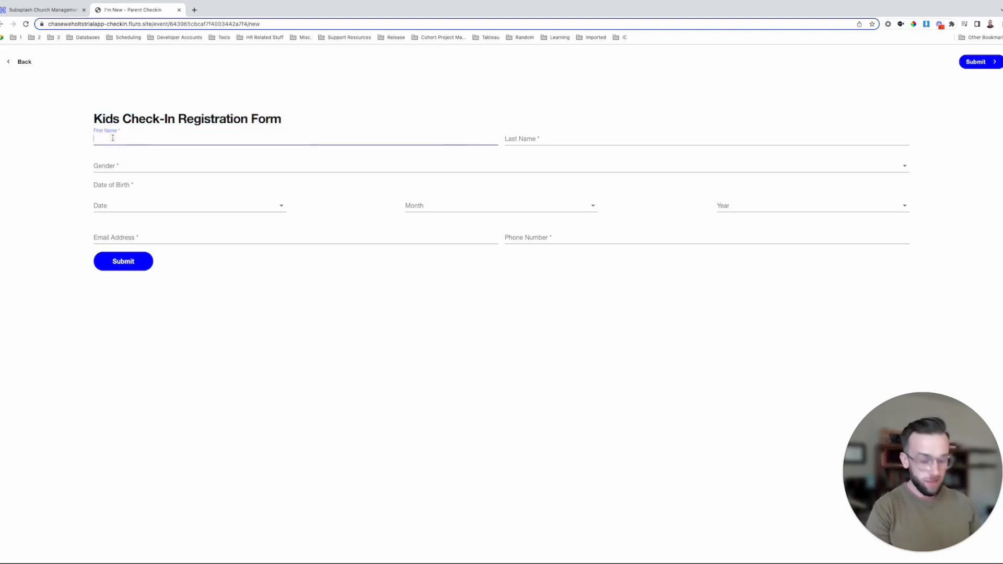
{"action": "key", "text": "Tab"}
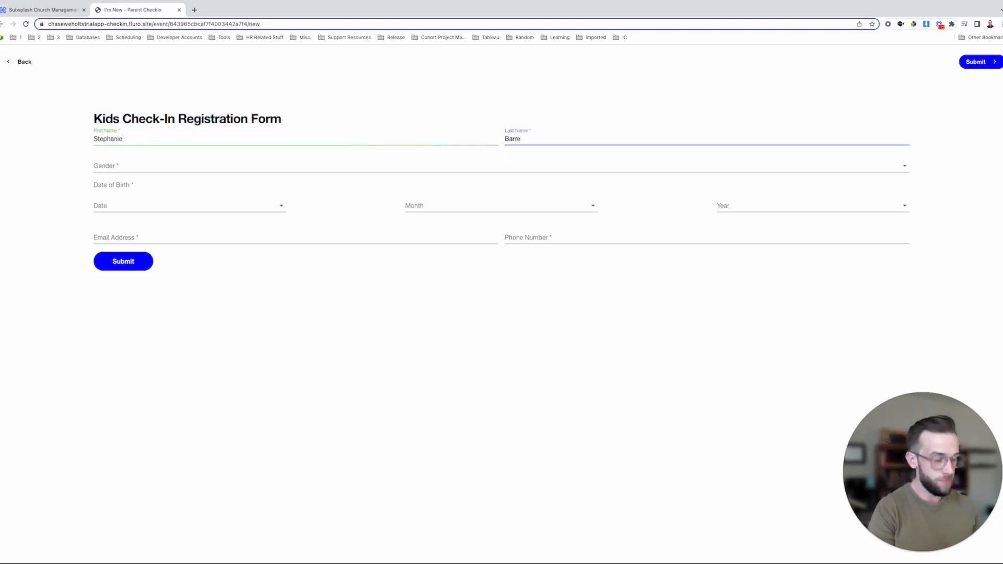
- Set the child's gender to Female and birth date to 1 January 2020
{"action": "left_click", "coordinate": [178, 167]}
{"action": "left_click", "coordinate": [173, 193]}
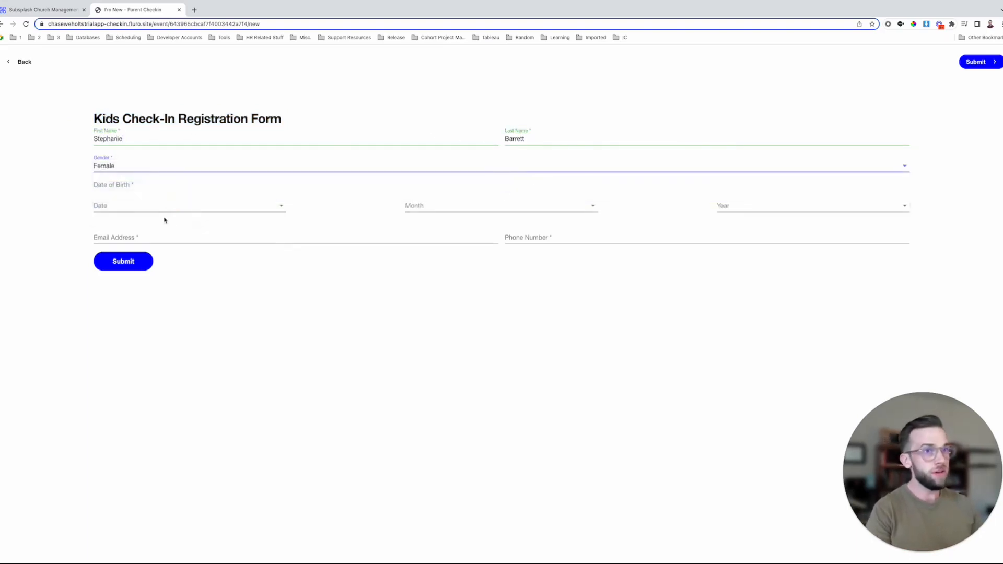
{"action": "left_click", "coordinate": [169, 208]}
{"action": "left_click", "coordinate": [172, 211]}
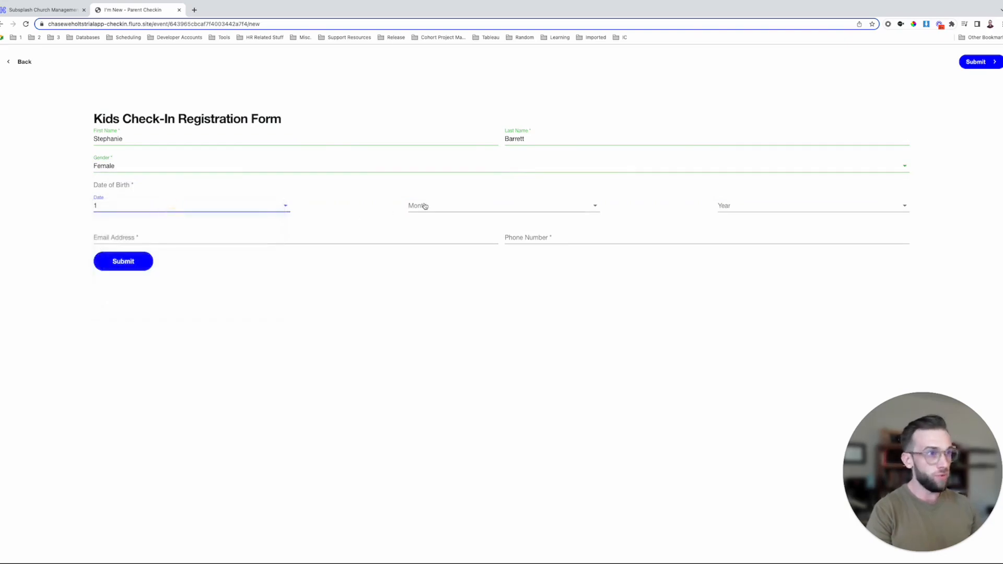
{"action": "left_click", "coordinate": [421, 205]}
{"action": "left_click", "coordinate": [436, 212]}
{"action": "left_click", "coordinate": [817, 209]}
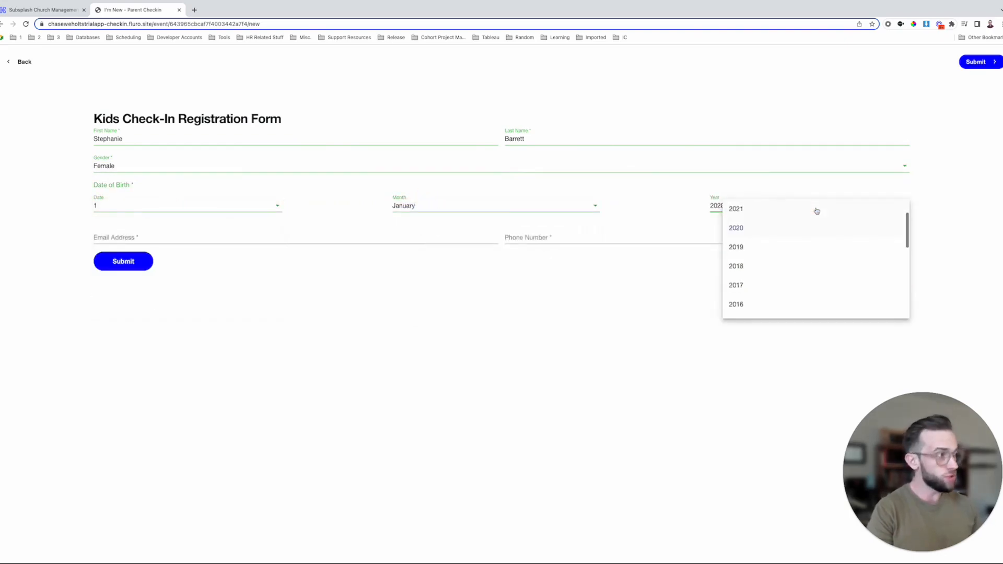
{"action": "left_click", "coordinate": [757, 269]}
- Enter the parent's email address and phone number, then submit the registration
{"action": "left_click", "coordinate": [232, 240]}
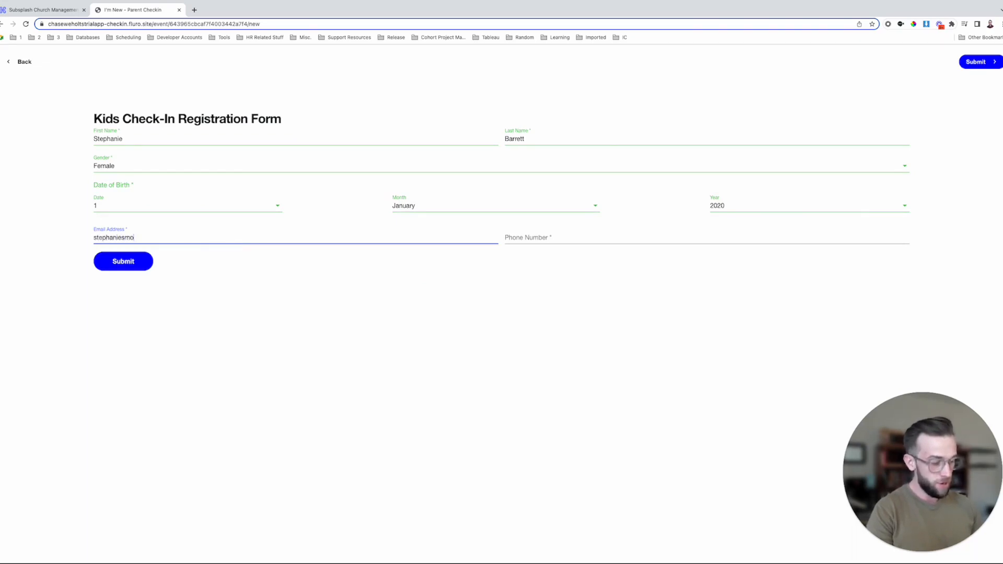
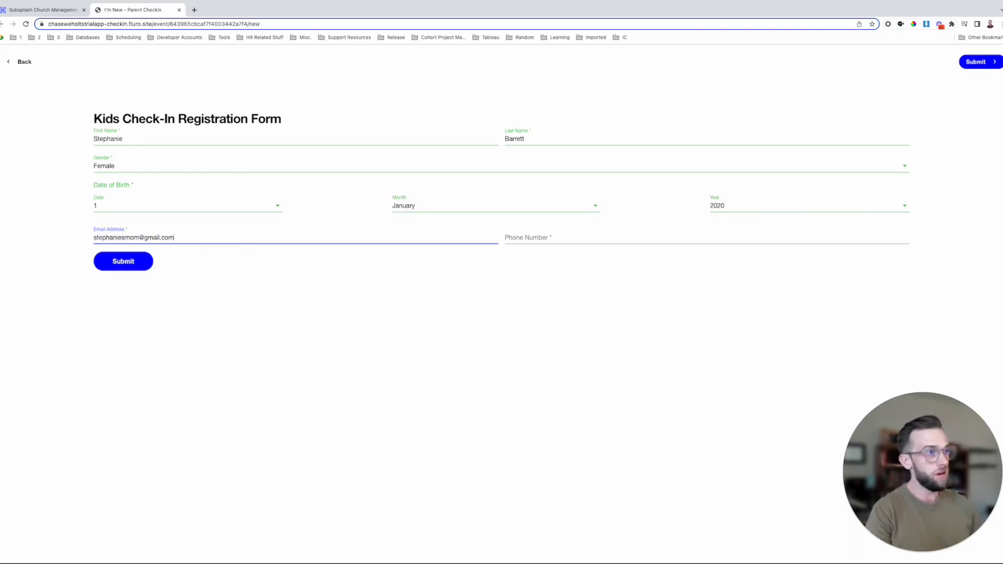
{"action": "left_click", "coordinate": [548, 240]}
{"action": "type", "text": "123"}
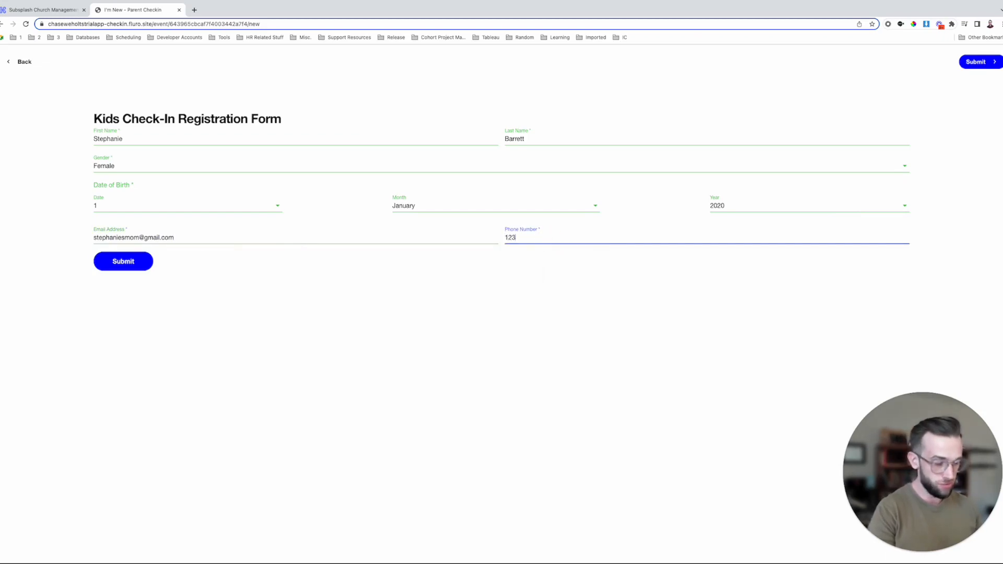
{"action": "type", "text": "1231234"}
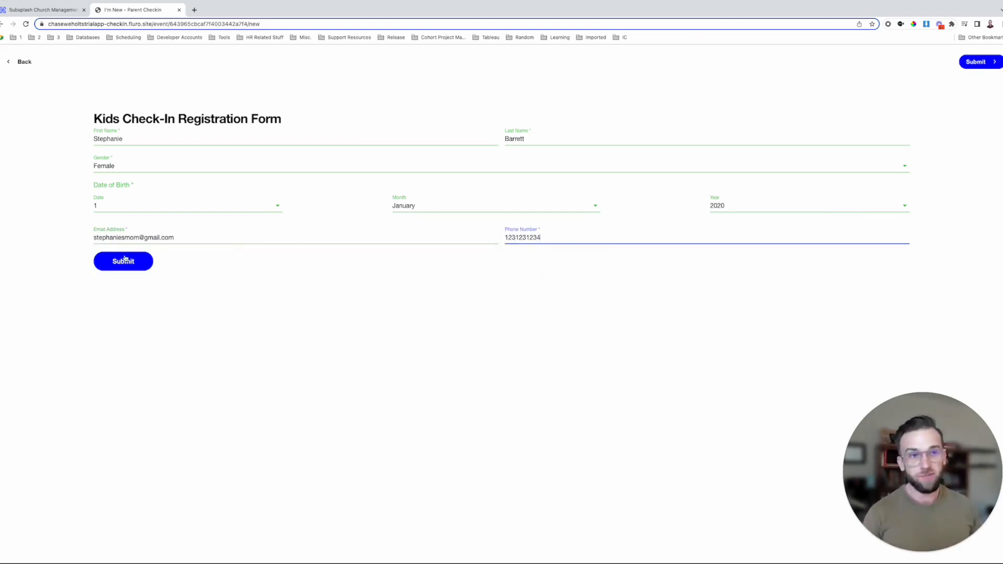
{"action": "left_click", "coordinate": [126, 259]}
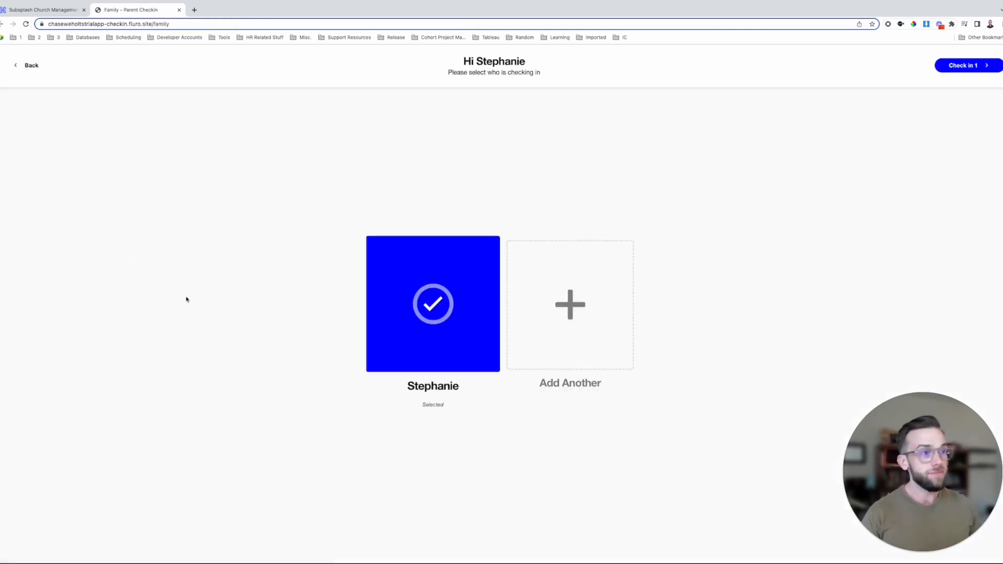
- Check the new child into Pre-K, confirm the mobile number, and return to the management tab
{"action": "left_click", "coordinate": [981, 66]}
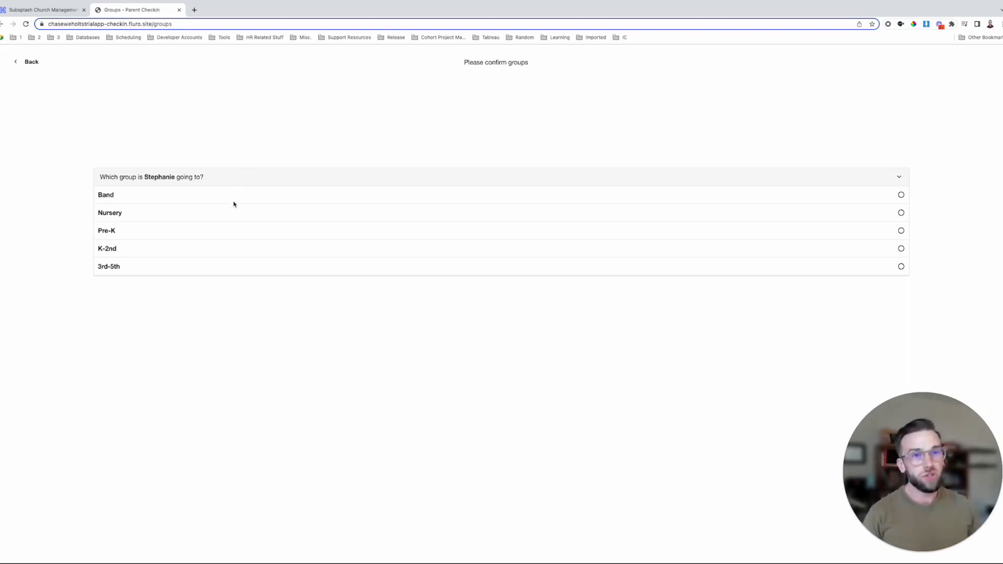
{"action": "left_click", "coordinate": [216, 234]}
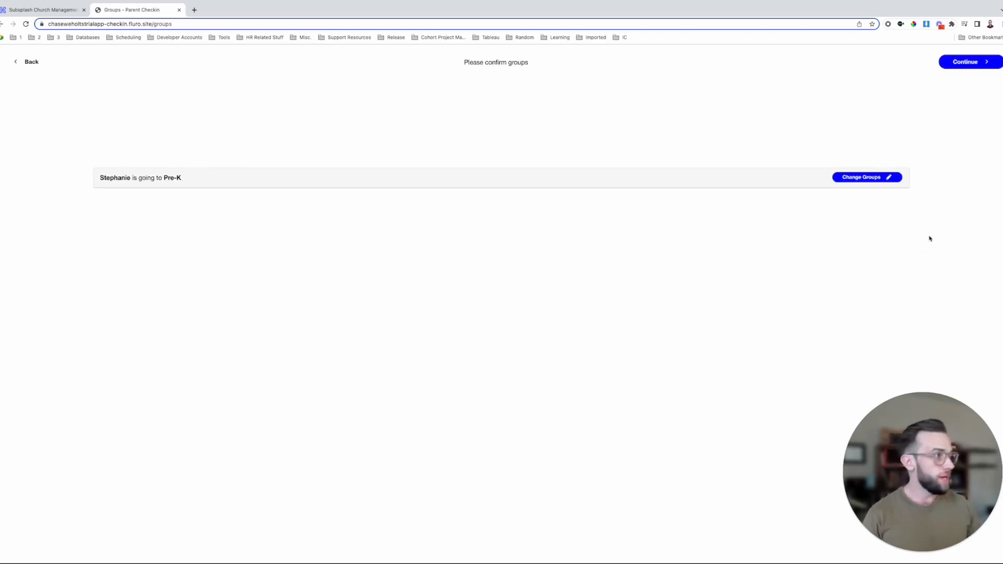
{"action": "left_click", "coordinate": [975, 66]}
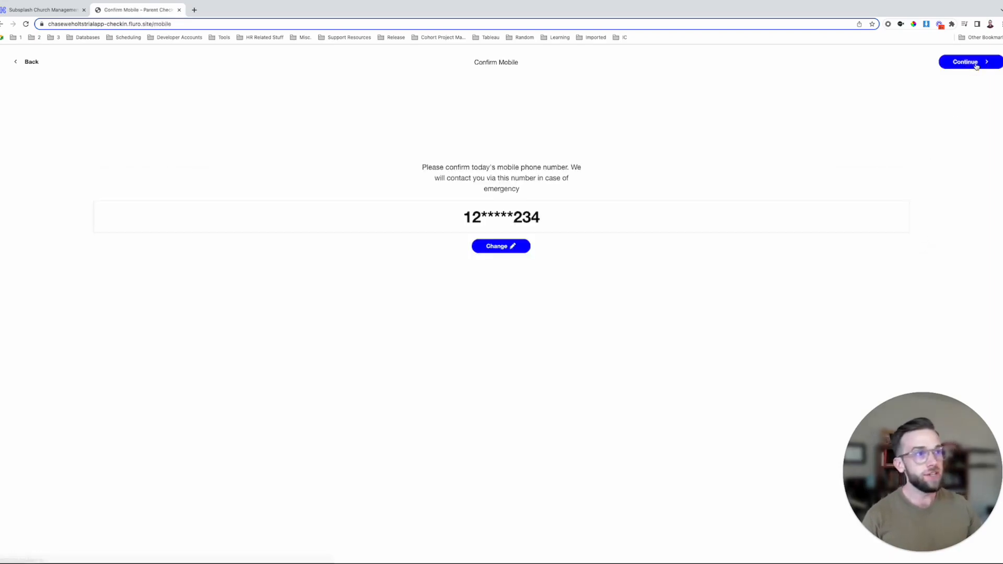
{"action": "left_click_drag", "start_coordinate": [584, 217], "coordinate": [378, 208]}
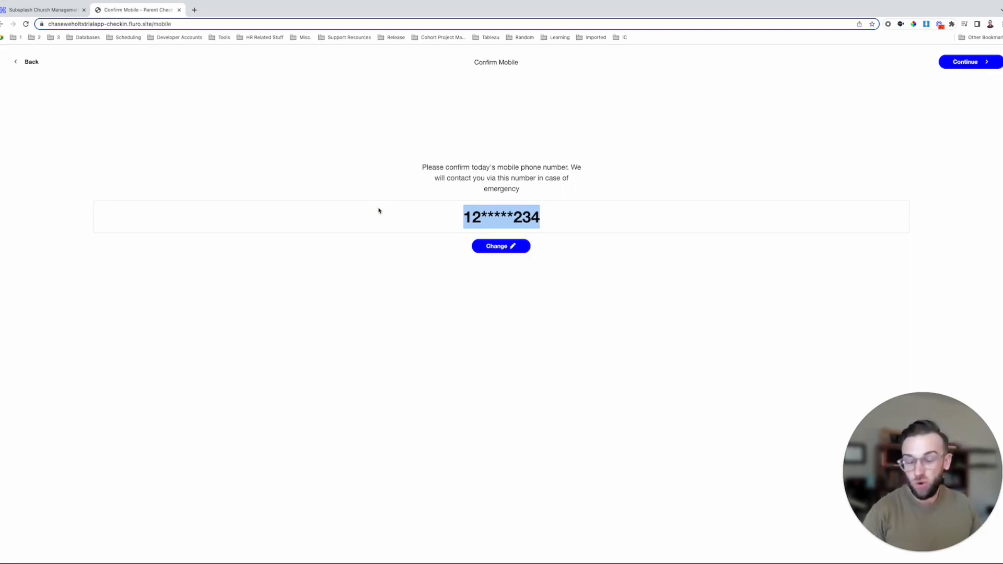
{"action": "left_click", "coordinate": [984, 63]}
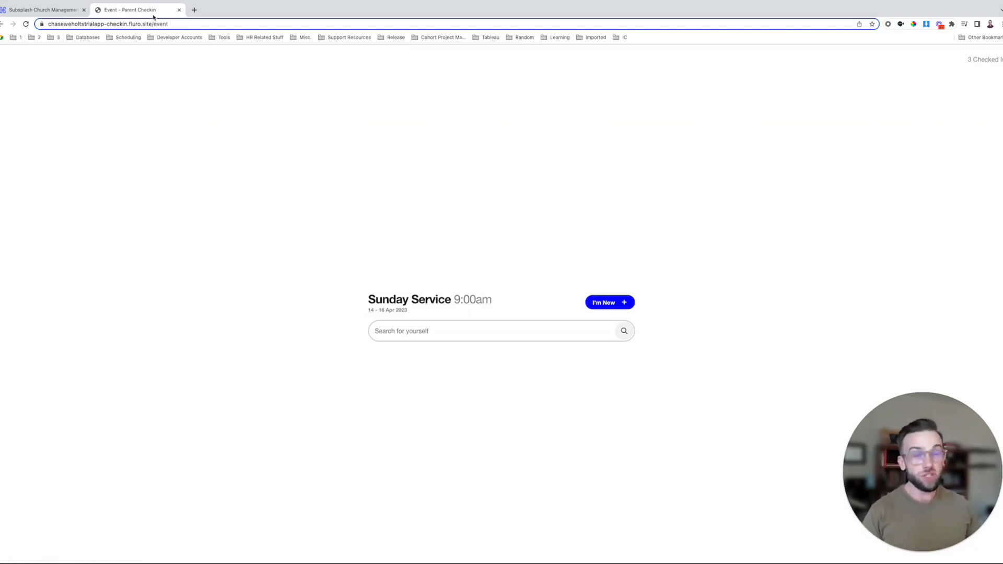
{"action": "left_click", "coordinate": [24, 10]}
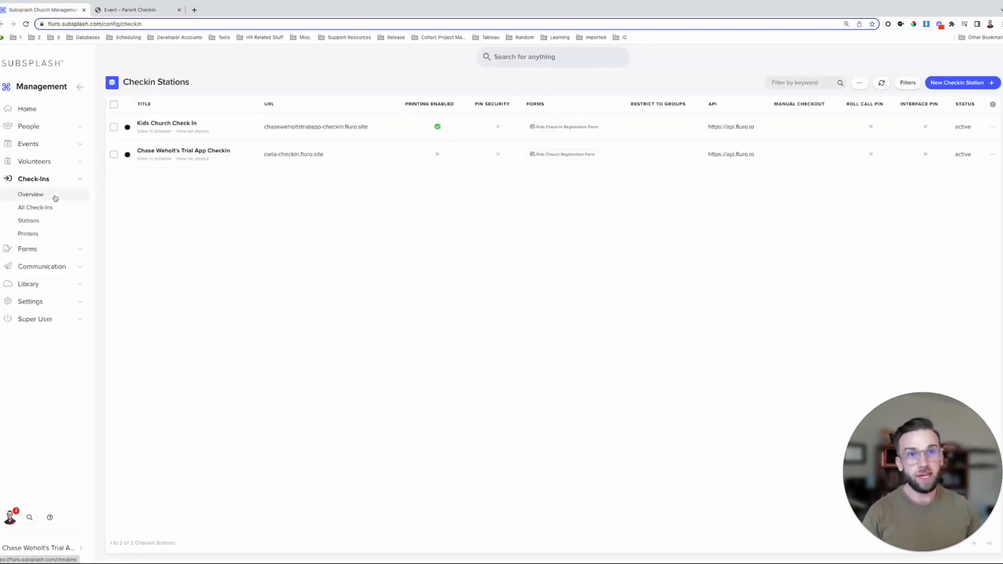
- Open the new child's contact record under People > Contacts
{"action": "left_click", "coordinate": [52, 132]}
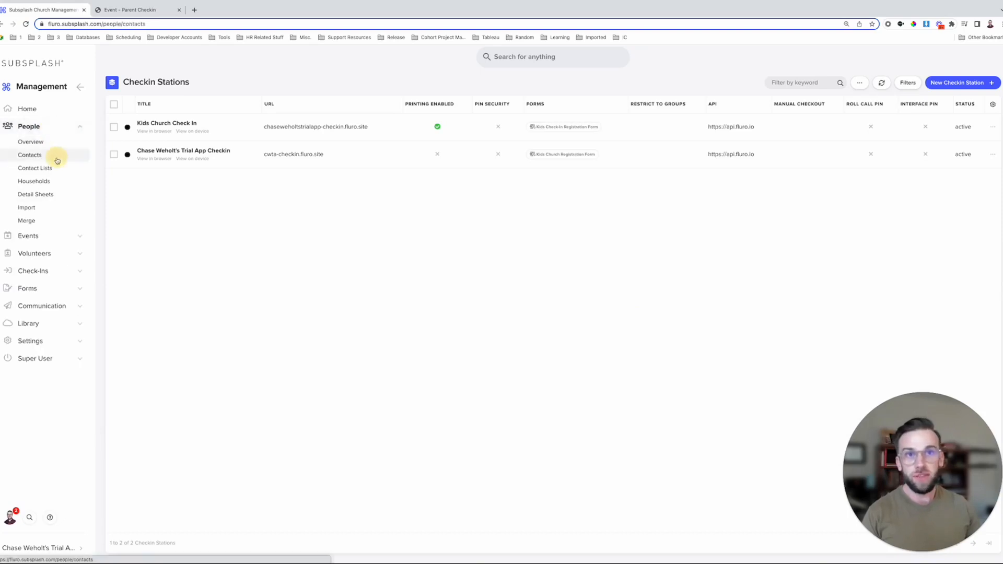
{"action": "left_click", "coordinate": [56, 158]}
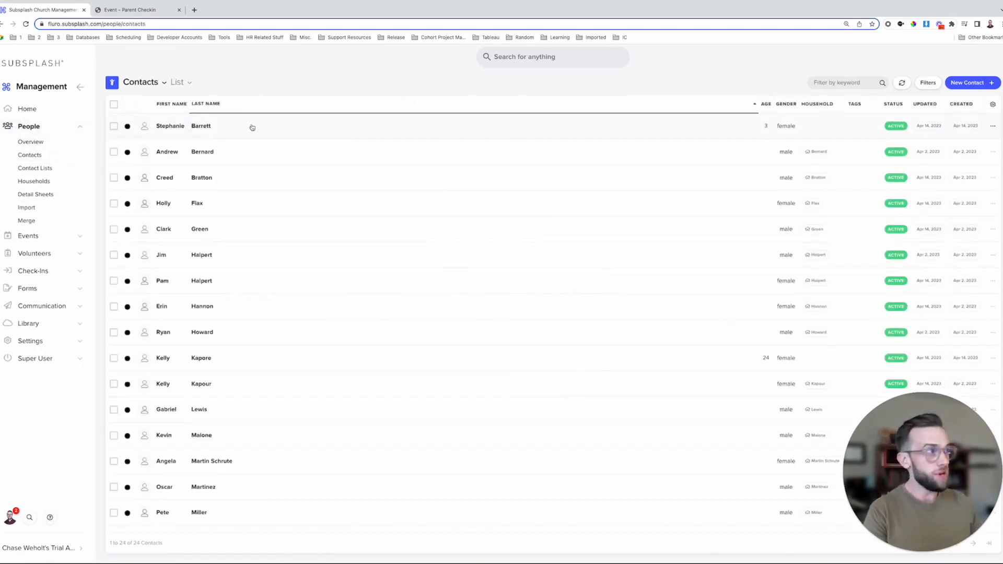
{"action": "left_click", "coordinate": [391, 126]}
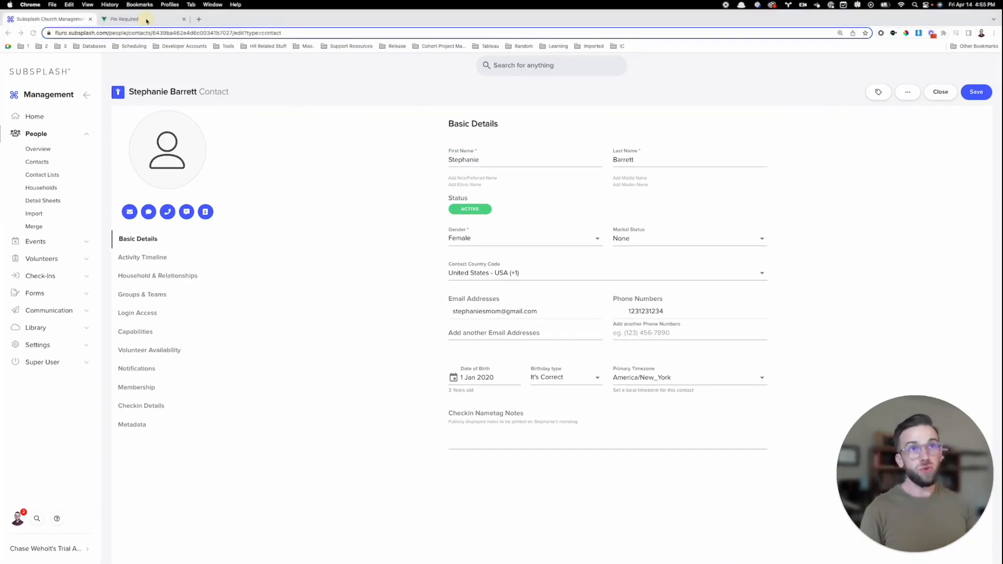
- Return to the check-in station tab and enter the PIN to unlock it
{"action": "left_click", "coordinate": [146, 19]}
{"action": "left_click", "coordinate": [462, 313]}
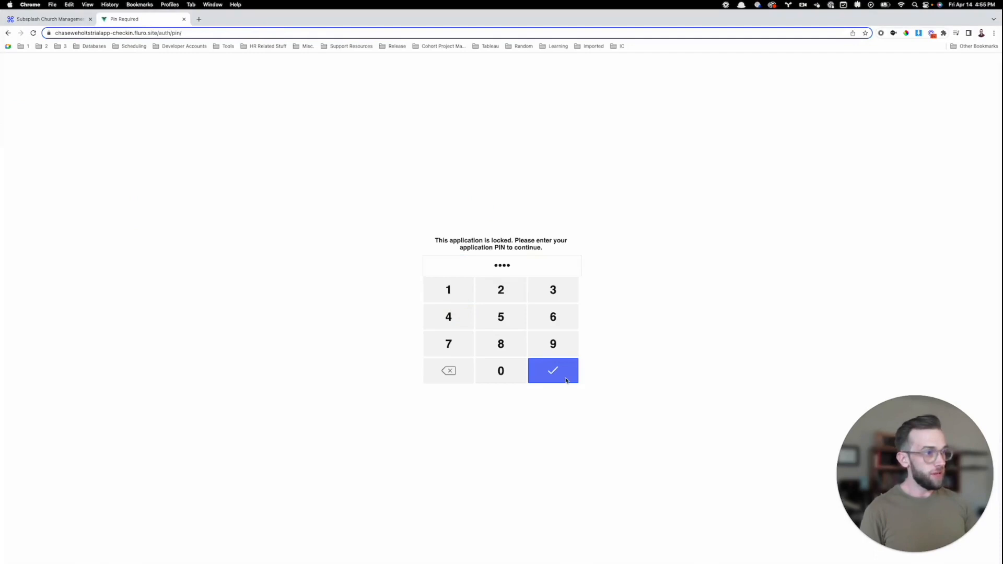
{"action": "left_click", "coordinate": [565, 379]}
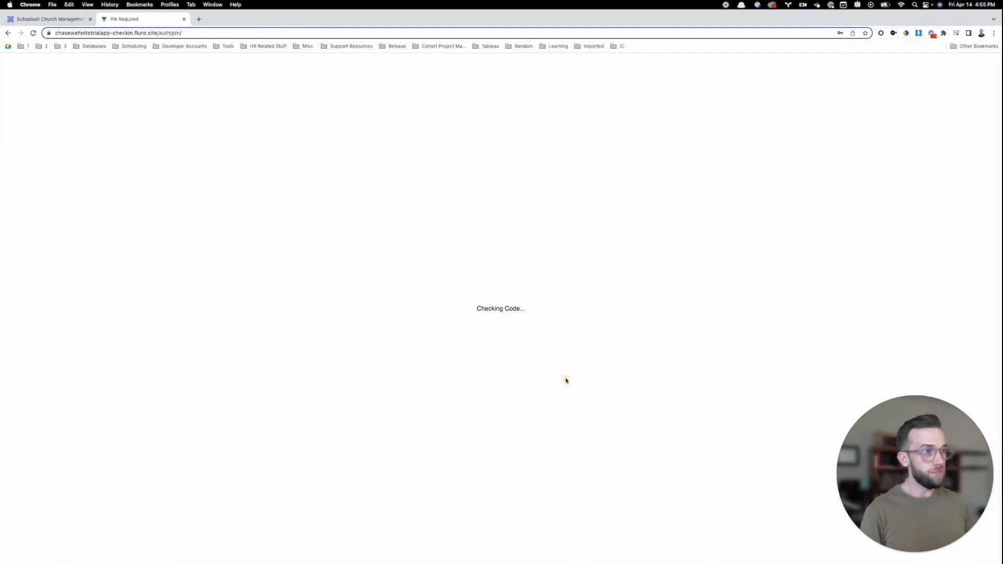
- Find the new child in Sunday Service, check her out, and acknowledge the confirmation
{"action": "left_click", "coordinate": [376, 334]}
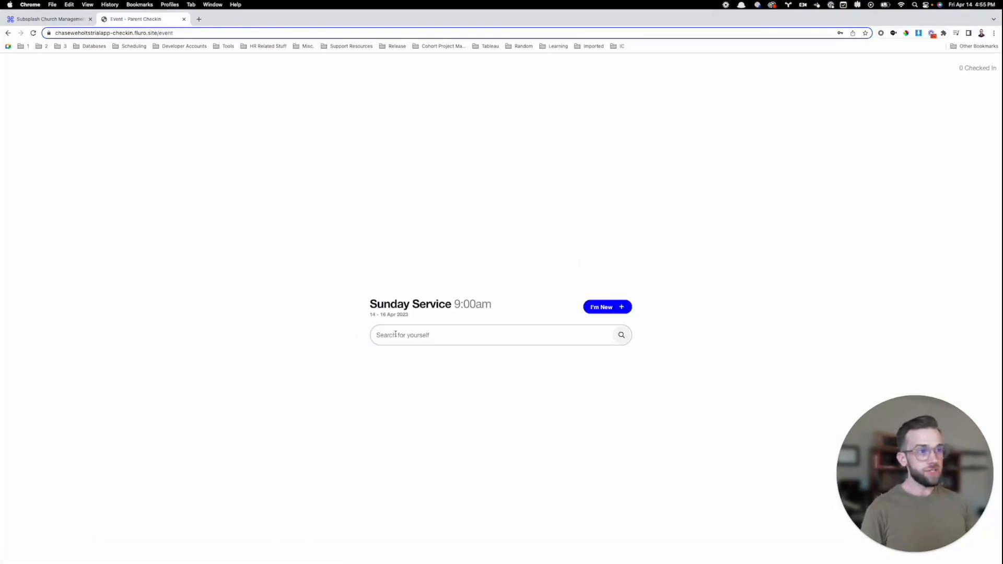
{"action": "type", "text": "S"}
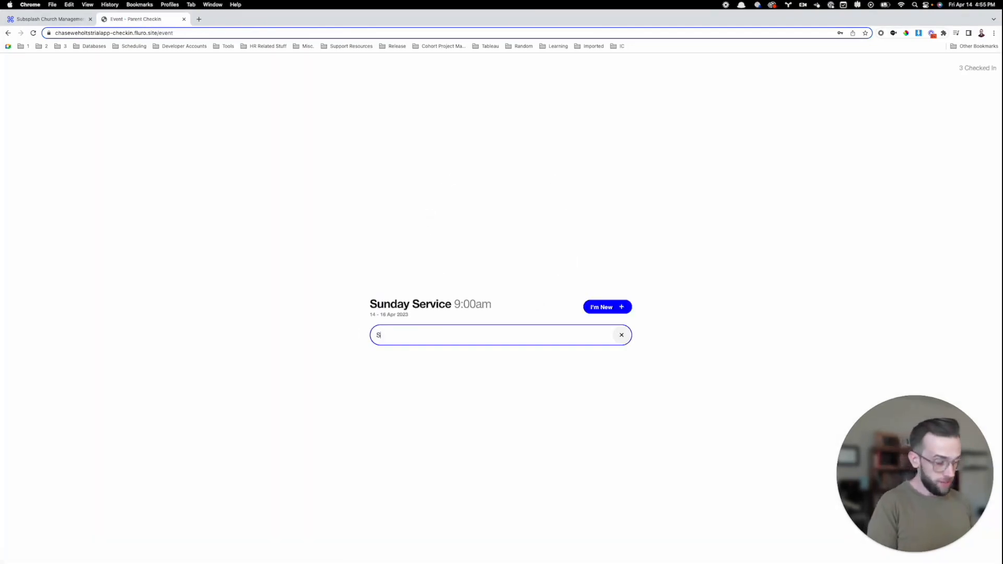
{"action": "type", "text": "tephanie"}
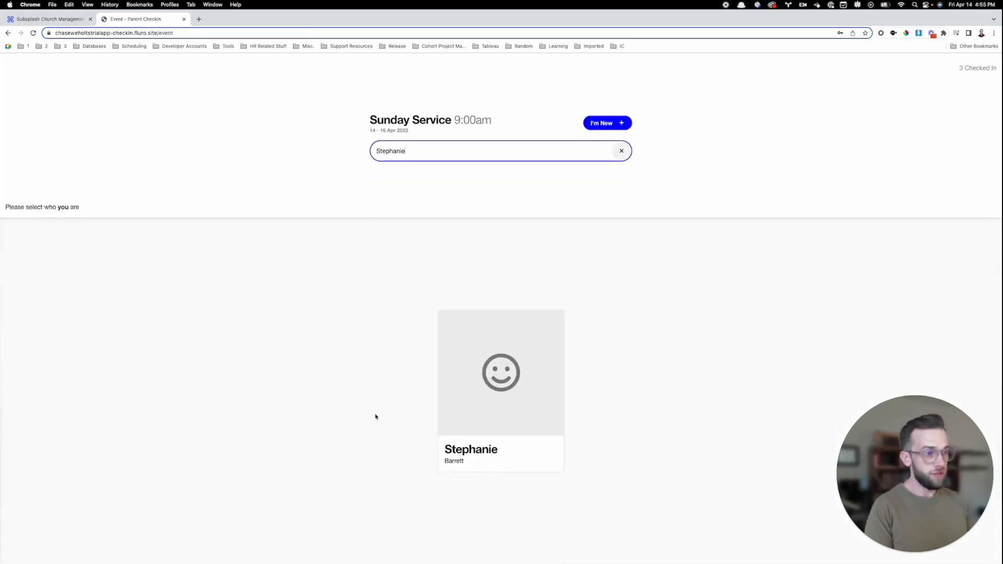
{"action": "left_click", "coordinate": [533, 371]}
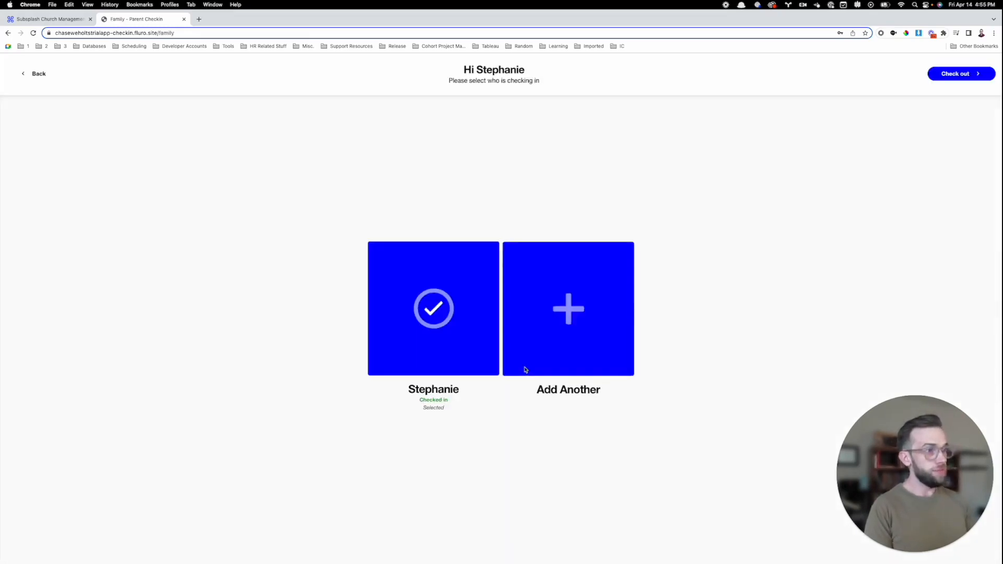
{"action": "left_click", "coordinate": [954, 76]}
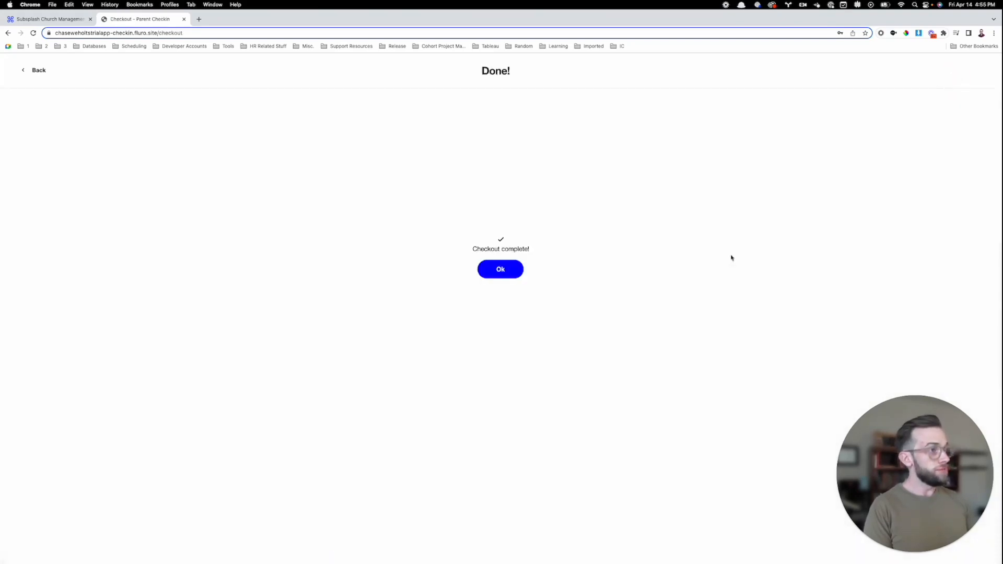
{"action": "left_click", "coordinate": [501, 269]}
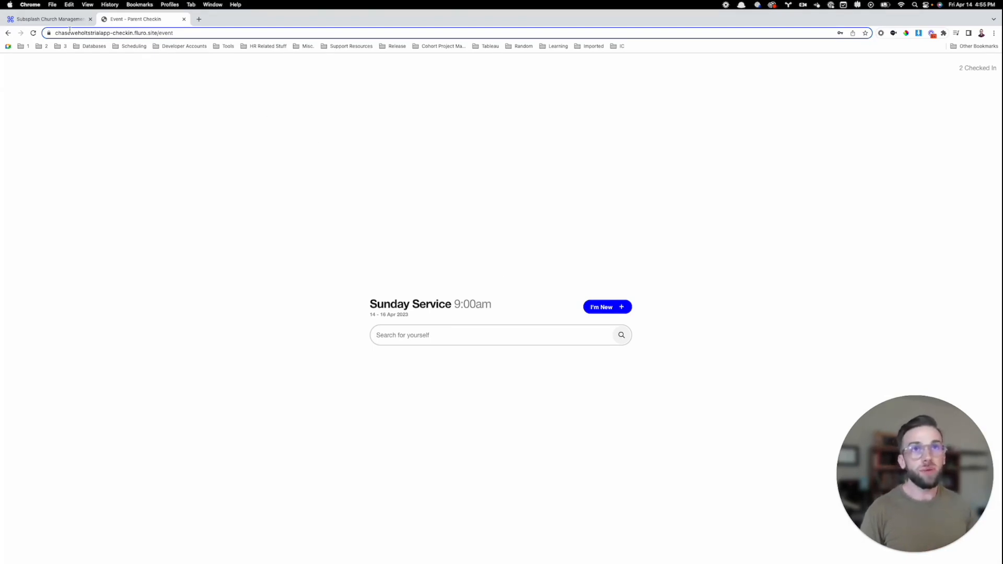
- In the management site, open Check-Ins > Printers to reach the printer software downloads
{"action": "left_click", "coordinate": [55, 19]}
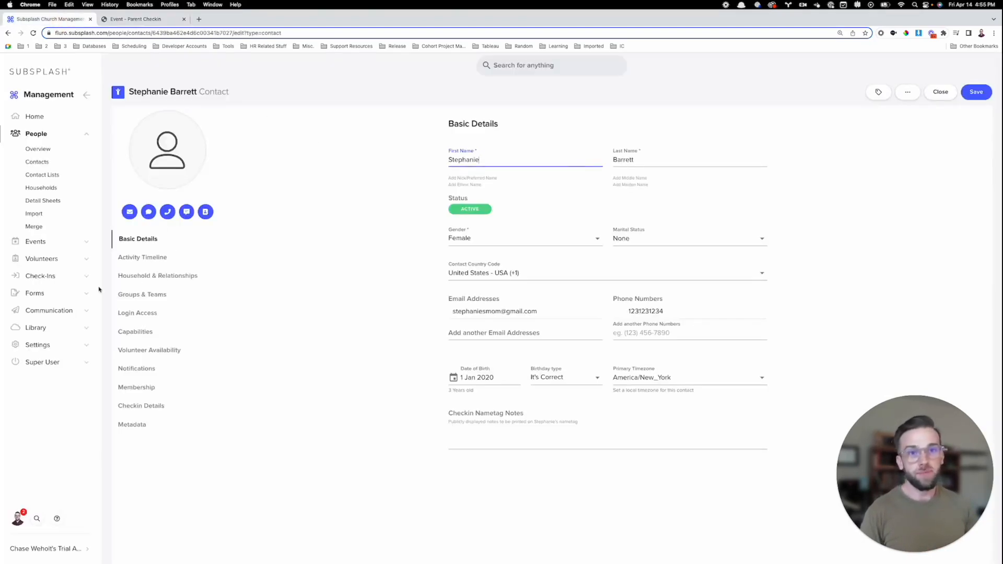
{"action": "left_click", "coordinate": [82, 277]}
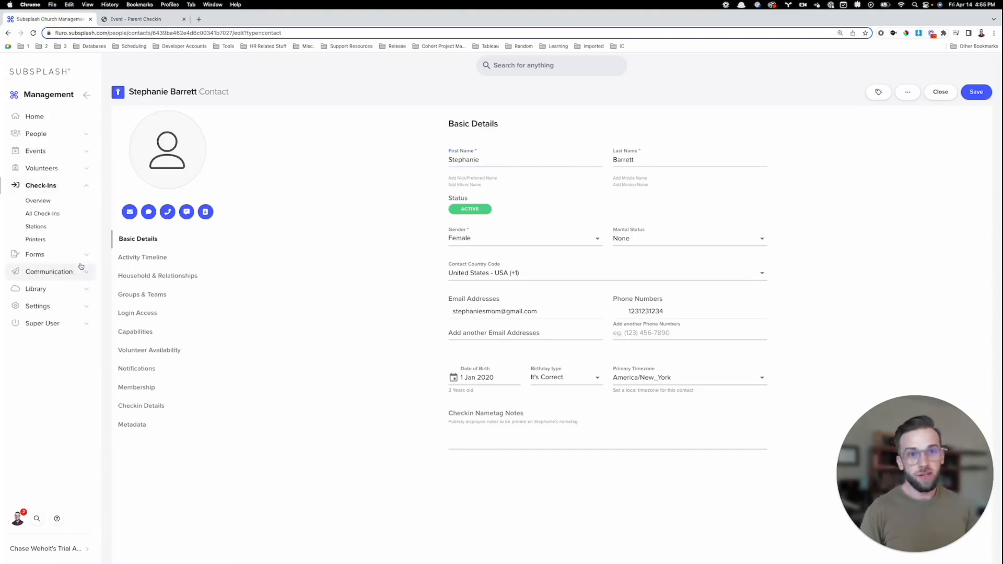
{"action": "left_click", "coordinate": [61, 240]}
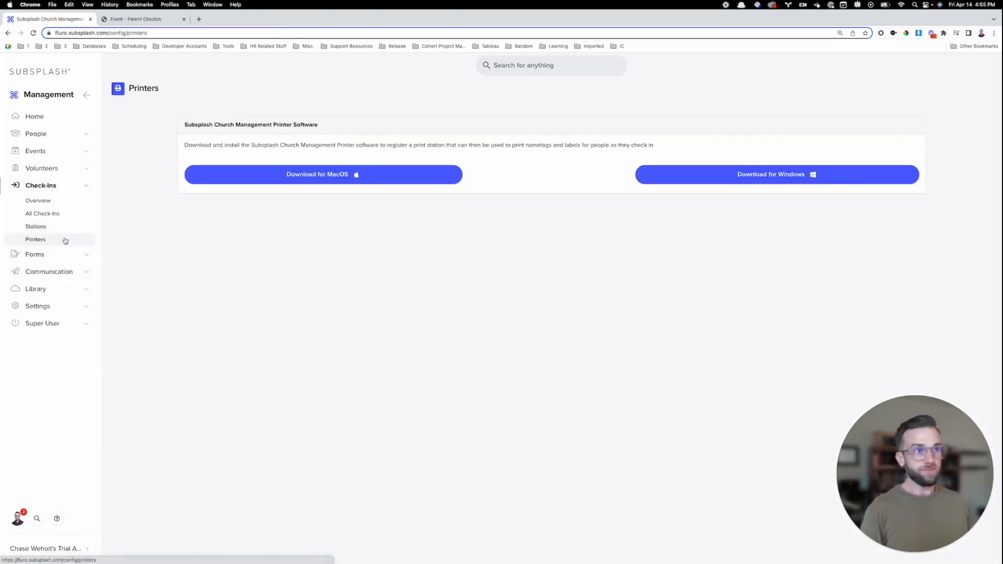